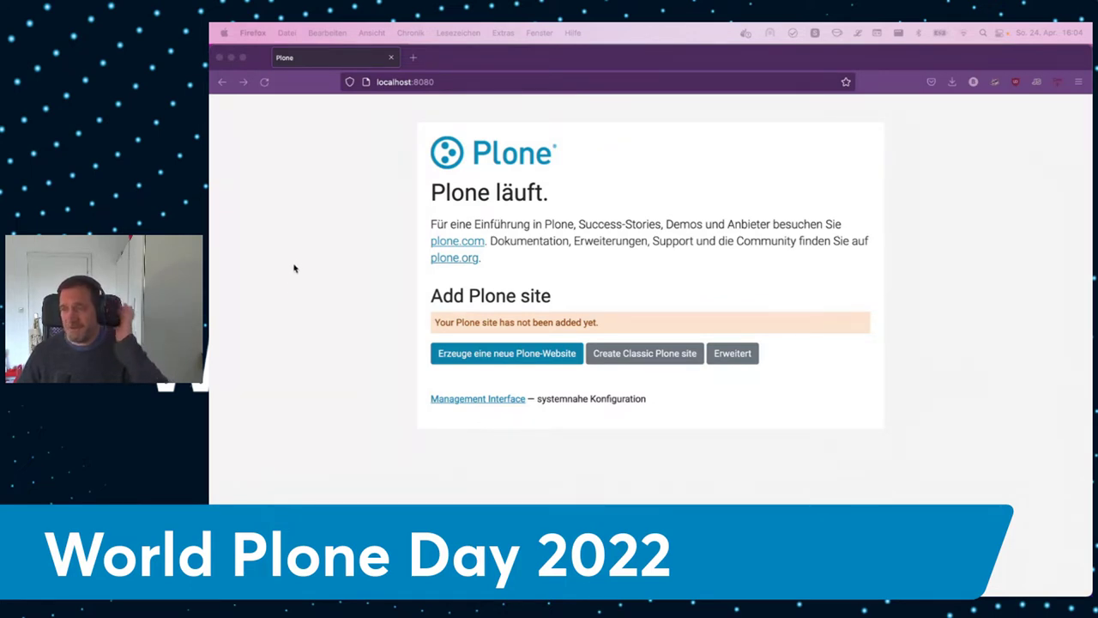
- Create the Classic Plone site 'Website' with ID Plone, English language and Berlin time zone
{"action": "left_click", "coordinate": [304, 240]}
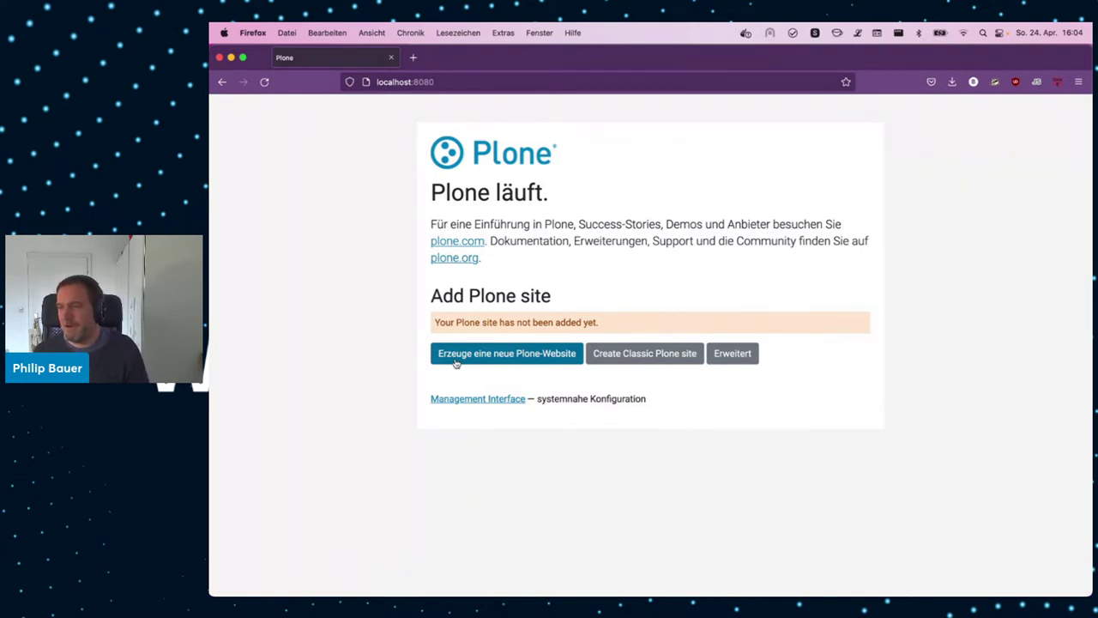
{"action": "left_click", "coordinate": [651, 355]}
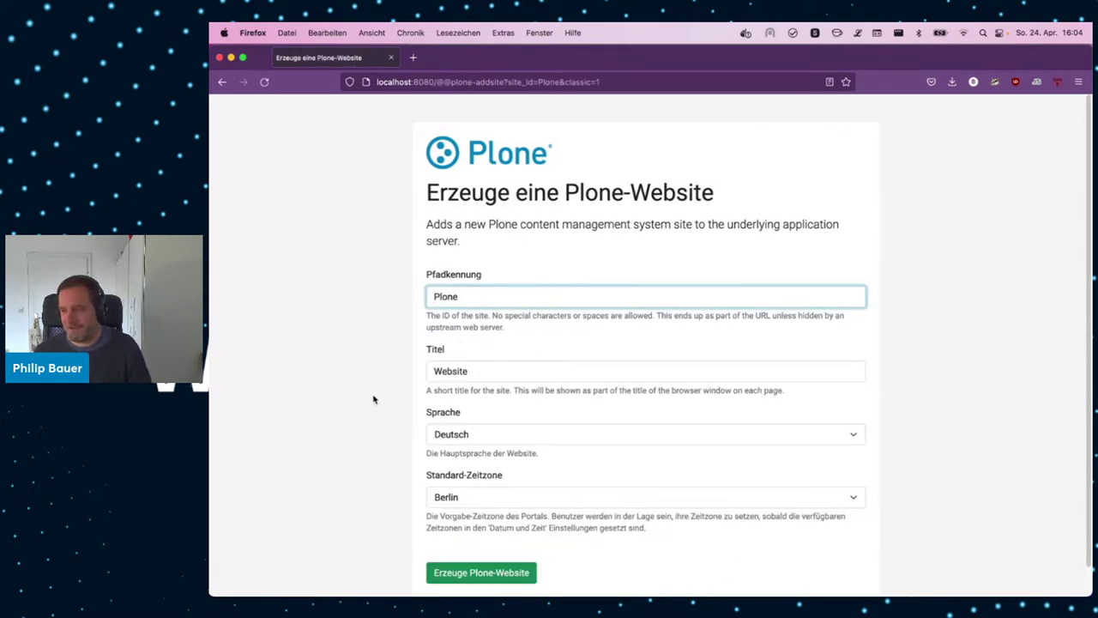
{"action": "left_click", "coordinate": [485, 435]}
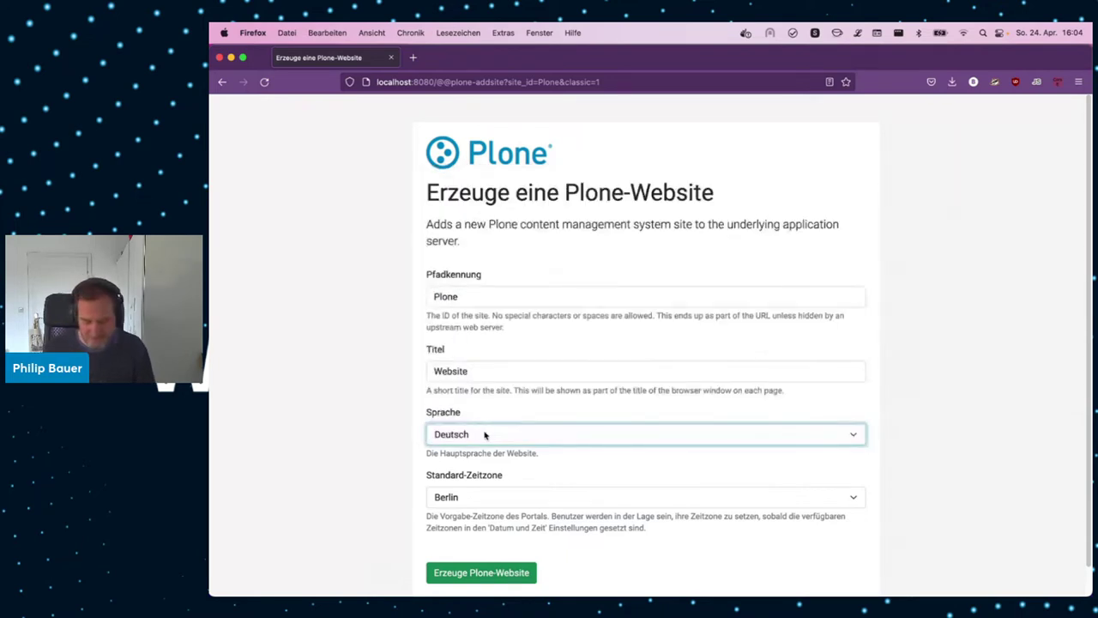
{"action": "left_click", "coordinate": [485, 435]}
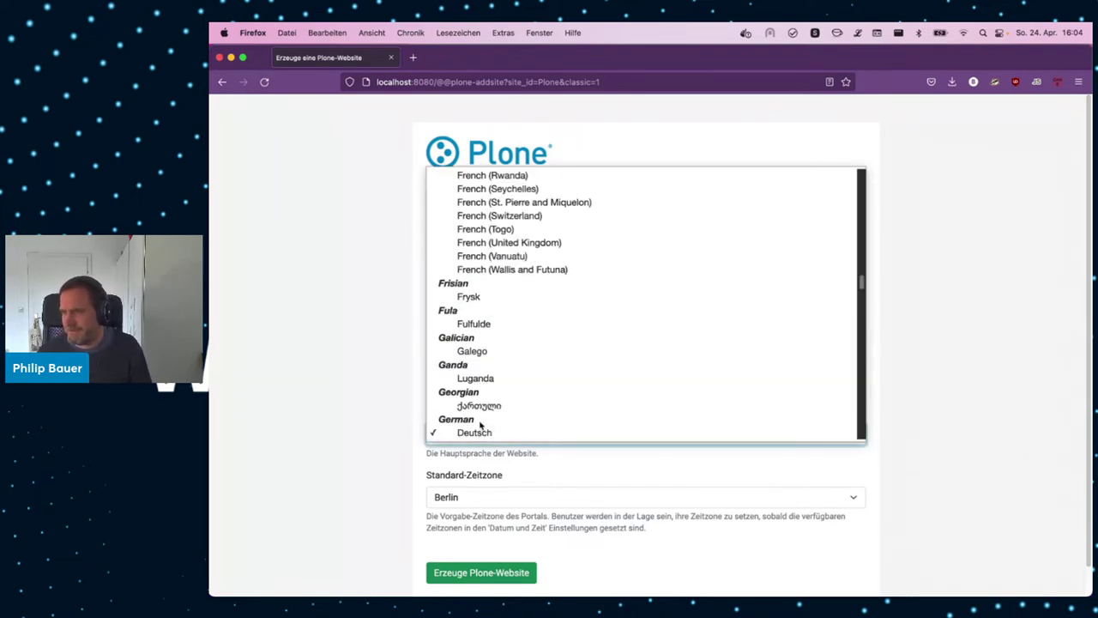
{"action": "scroll", "coordinate": [498, 337], "scroll_direction": "up", "scroll_amount": 2}
{"action": "scroll", "coordinate": [497, 335], "scroll_direction": "up", "scroll_amount": 15}
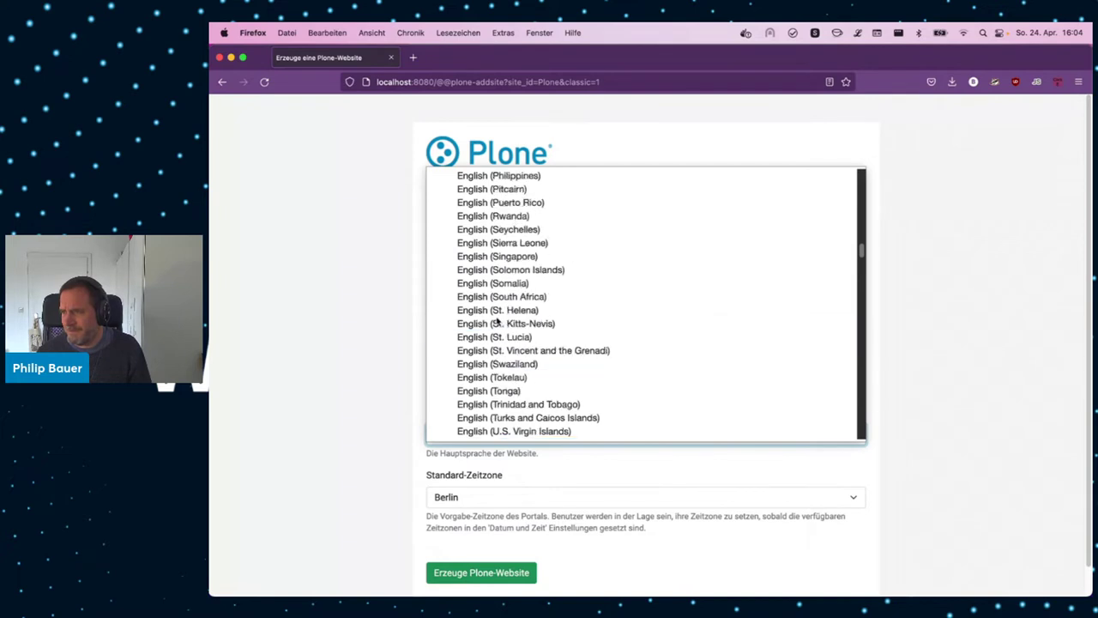
{"action": "scroll", "coordinate": [497, 320], "scroll_direction": "up", "scroll_amount": 15}
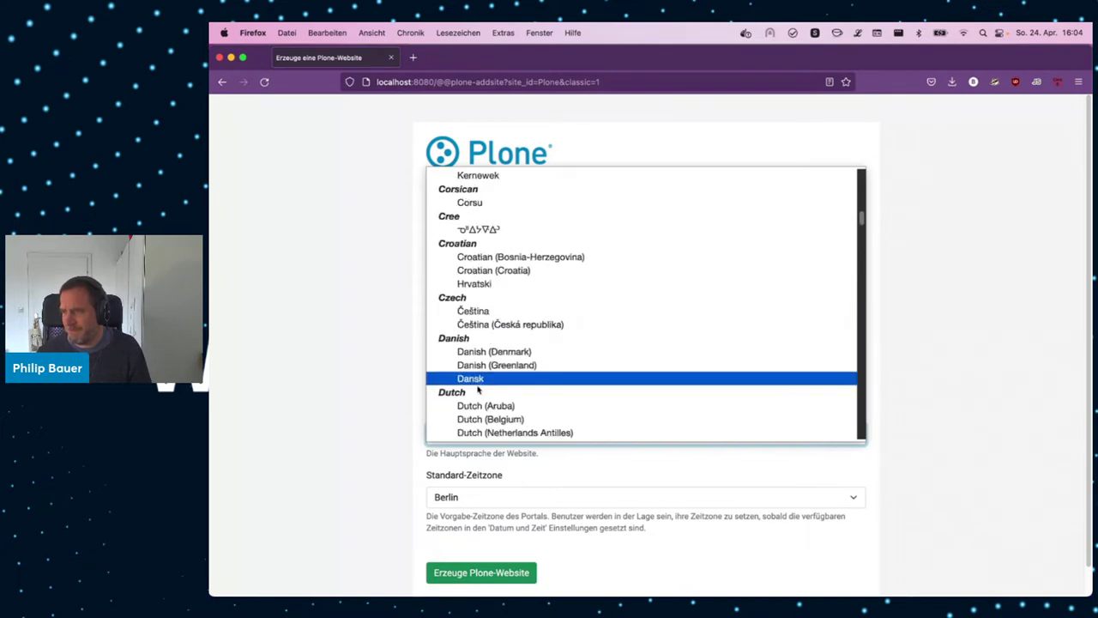
{"action": "scroll", "coordinate": [478, 386], "scroll_direction": "down", "scroll_amount": 10}
{"action": "scroll", "coordinate": [478, 360], "scroll_direction": "up", "scroll_amount": 4}
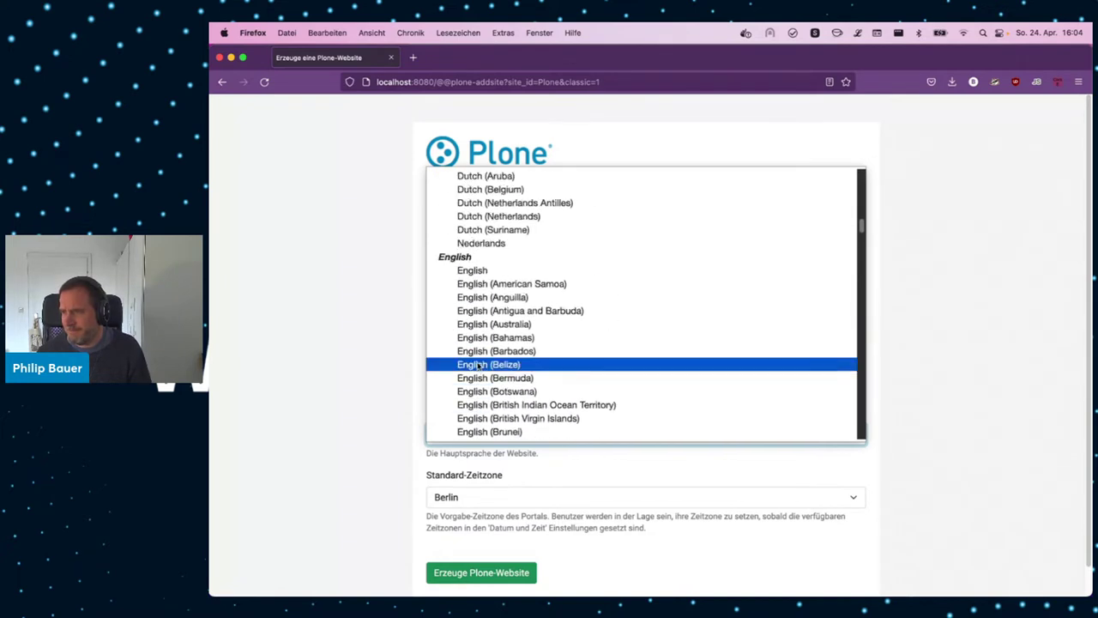
{"action": "left_click", "coordinate": [471, 270]}
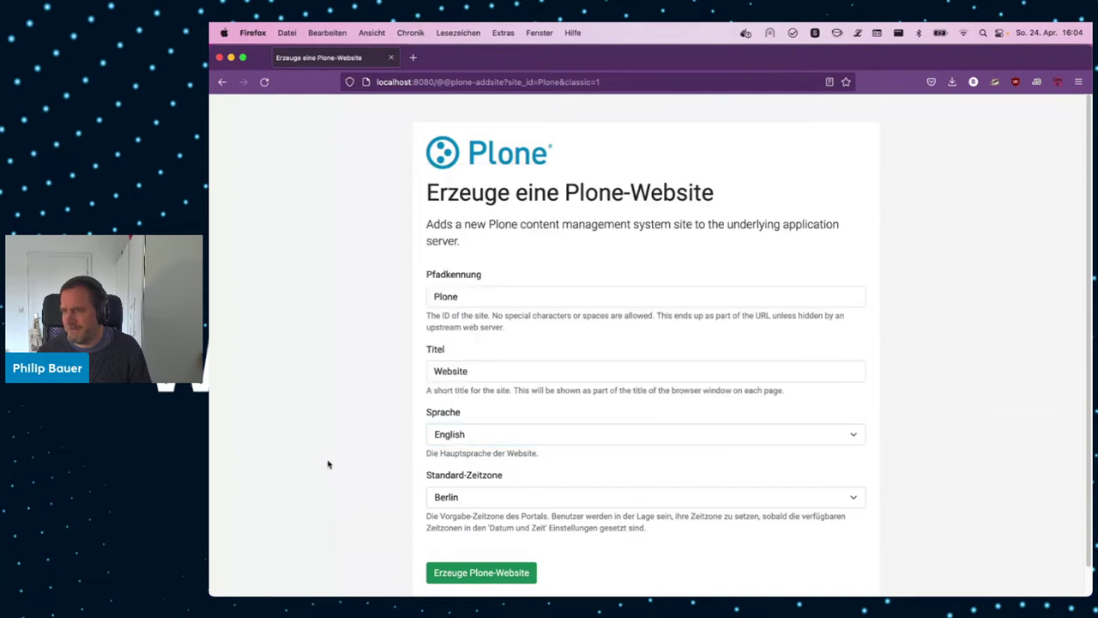
{"action": "left_click", "coordinate": [446, 579]}
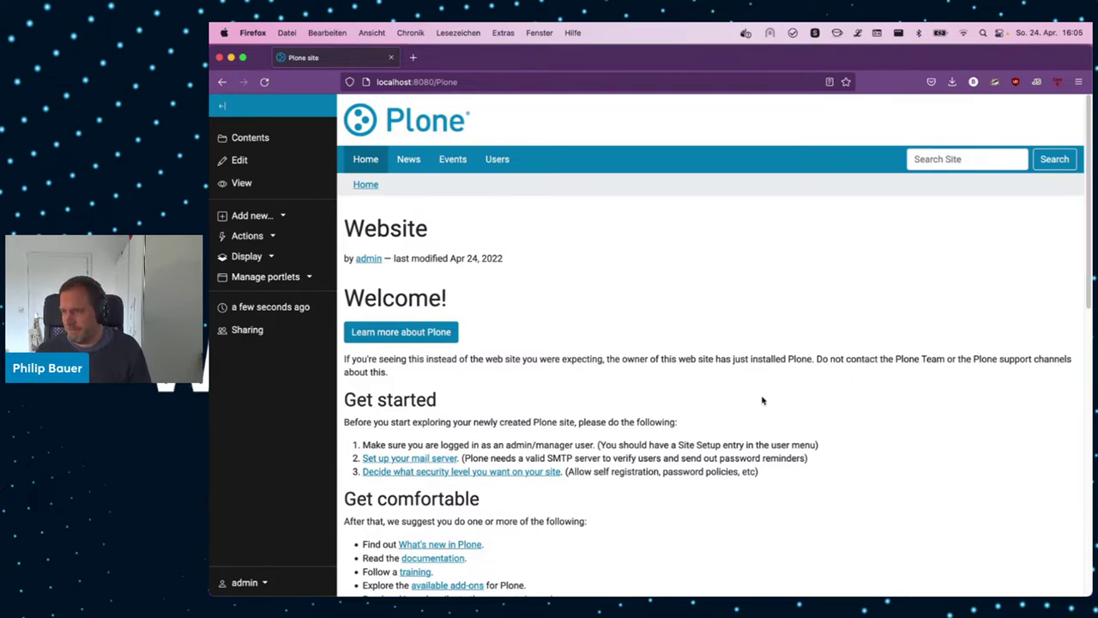
- Scroll through the new Website front page to look over its Welcome text
{"action": "scroll", "coordinate": [755, 403], "scroll_direction": "down", "scroll_amount": 10}
{"action": "scroll", "coordinate": [752, 410], "scroll_direction": "up", "scroll_amount": 9}
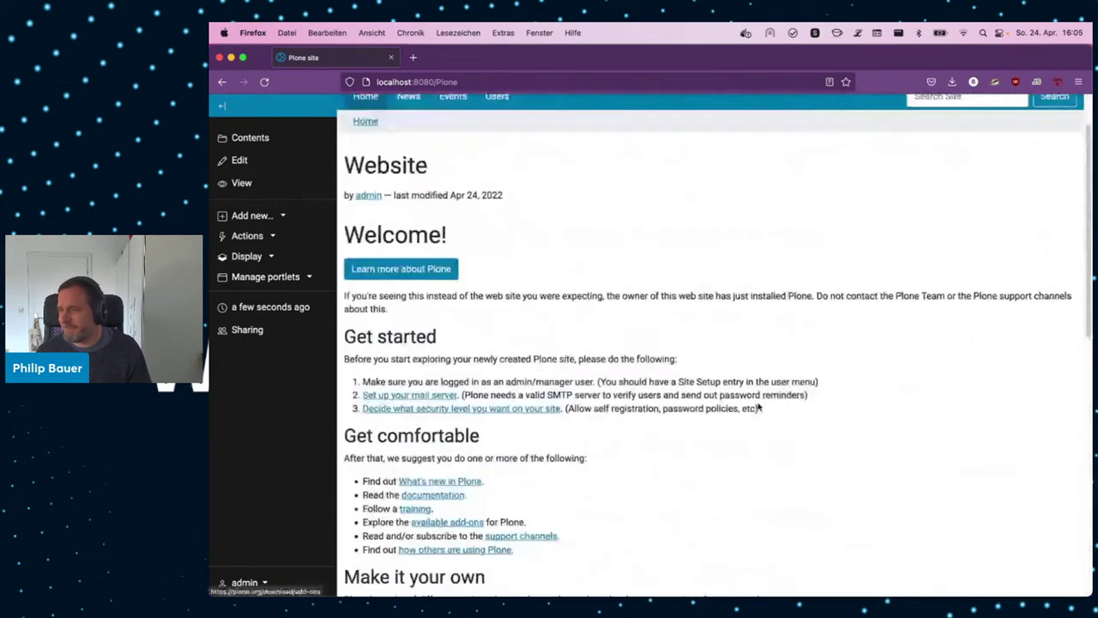
{"action": "scroll", "coordinate": [758, 408], "scroll_direction": "up", "scroll_amount": 2}
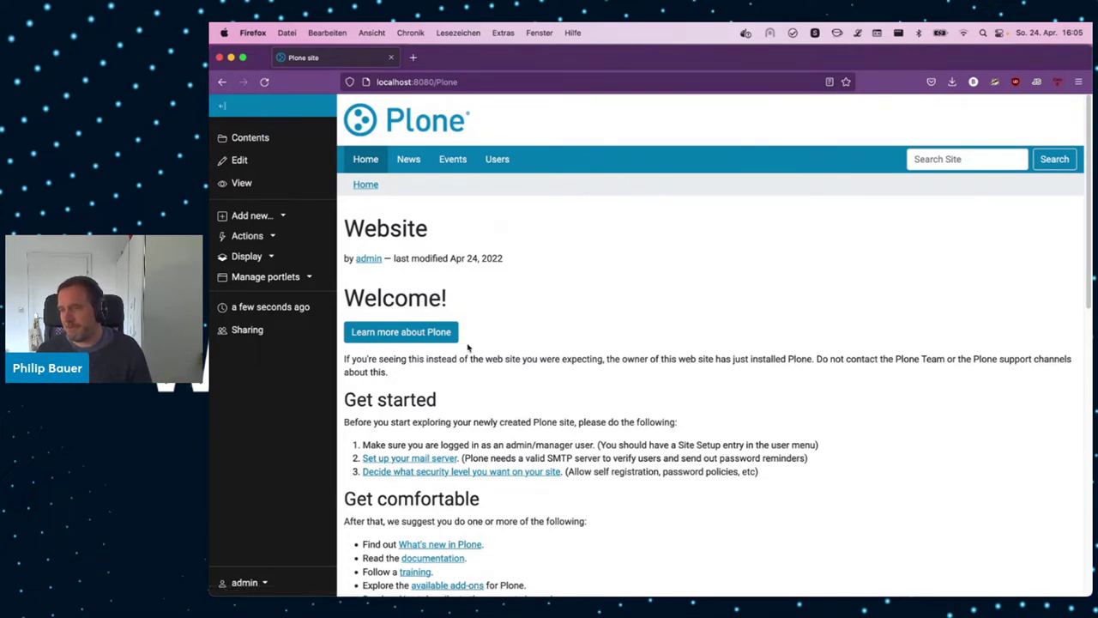
{"action": "left_click", "coordinate": [221, 107]}
{"action": "left_click", "coordinate": [214, 300]}
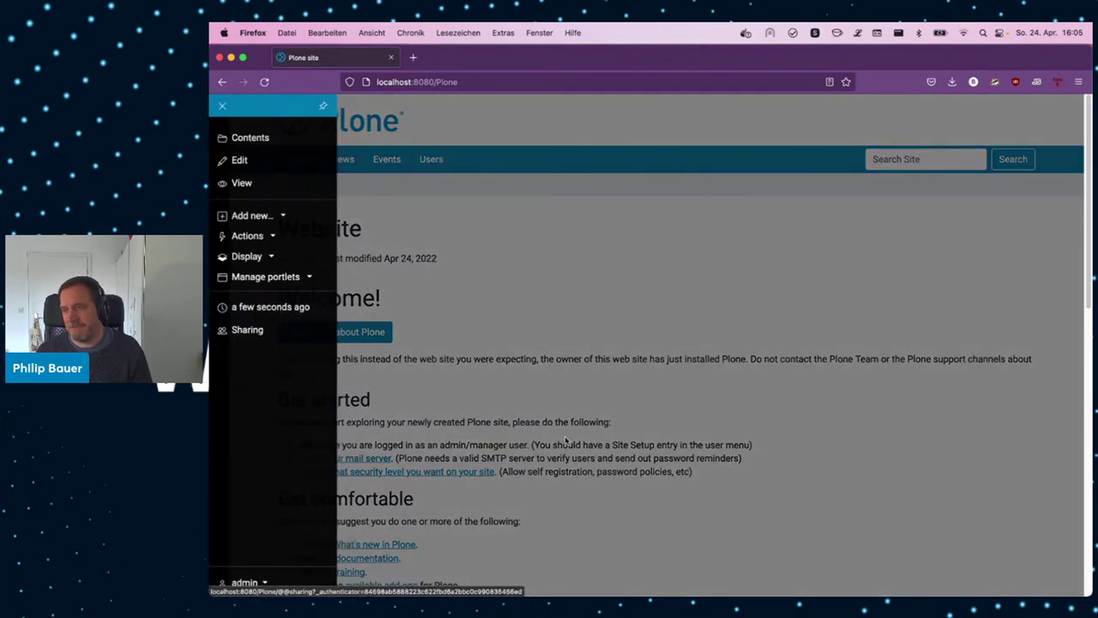
{"action": "left_click", "coordinate": [342, 503]}
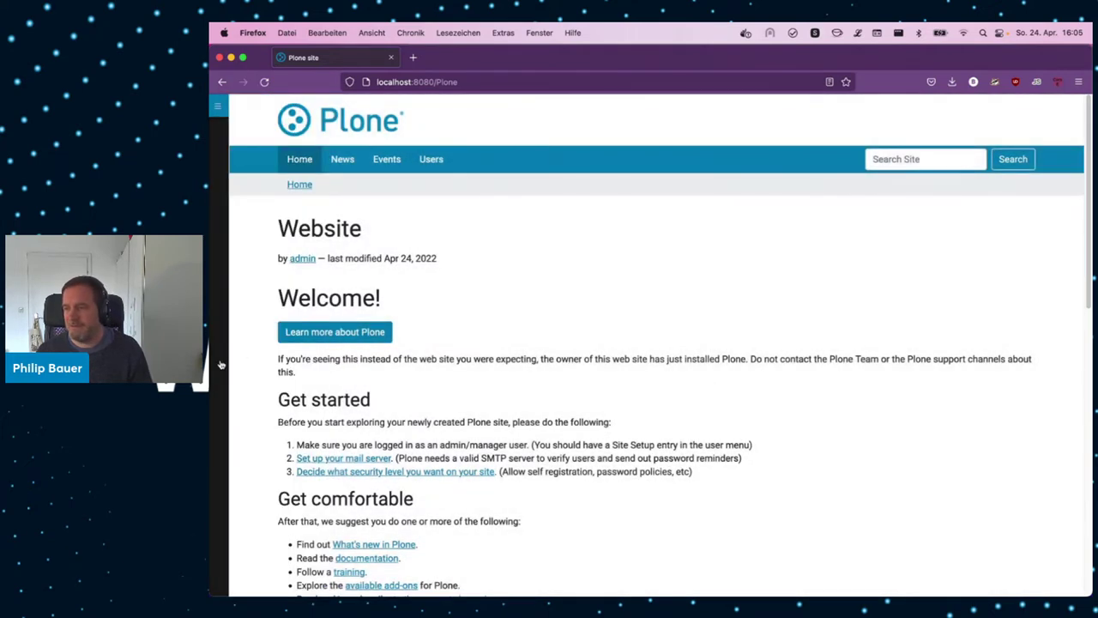
{"action": "left_click", "coordinate": [221, 365]}
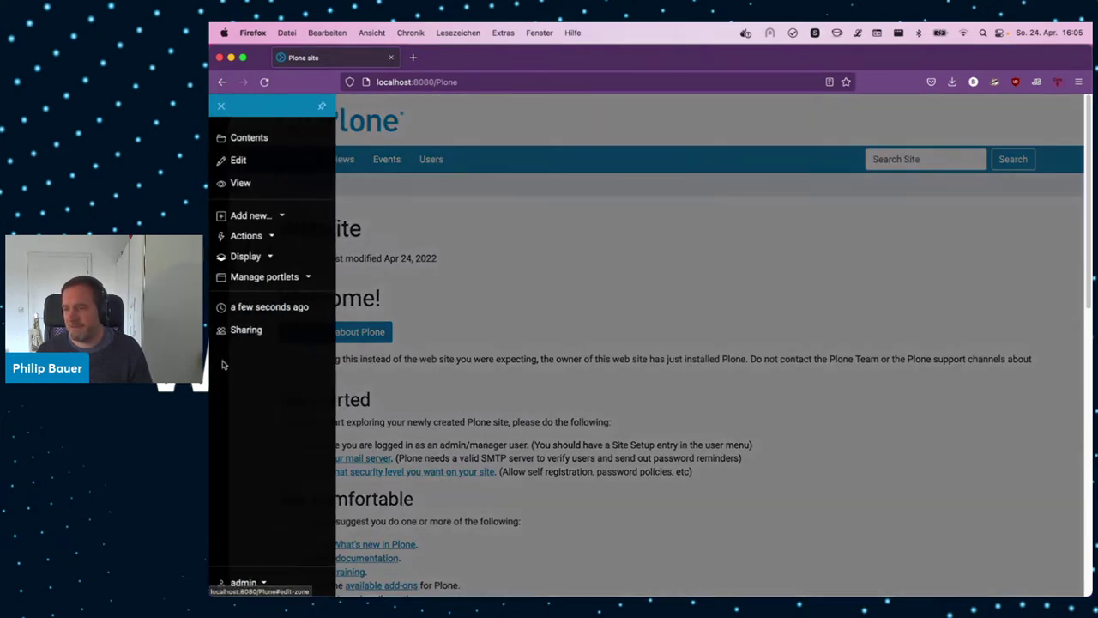
{"action": "left_click", "coordinate": [551, 382]}
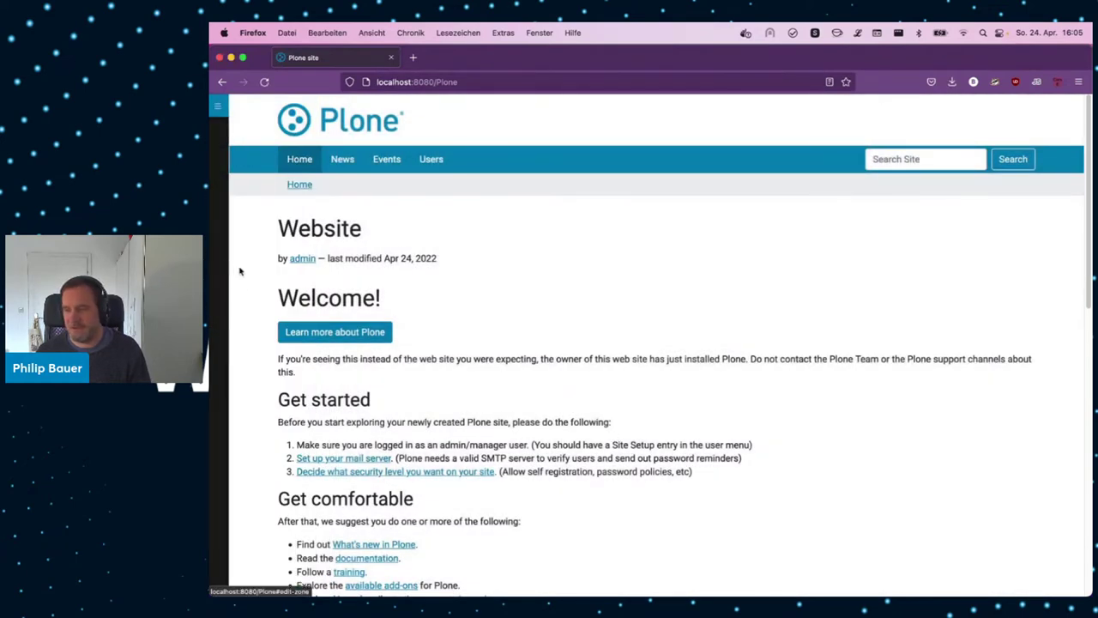
{"action": "left_click", "coordinate": [225, 302]}
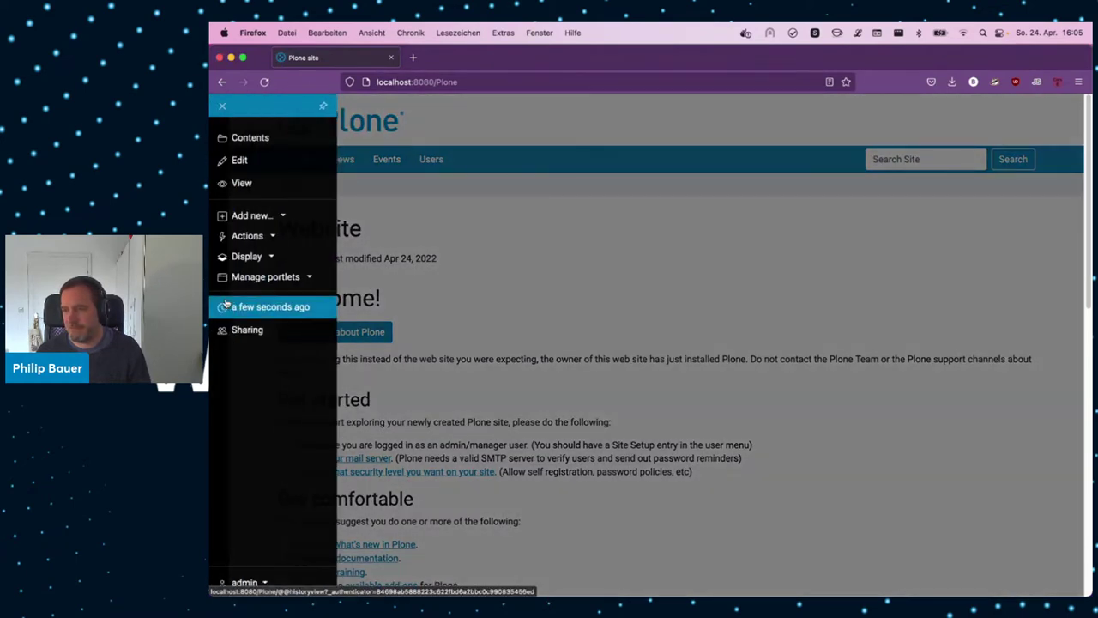
{"action": "left_click", "coordinate": [223, 106]}
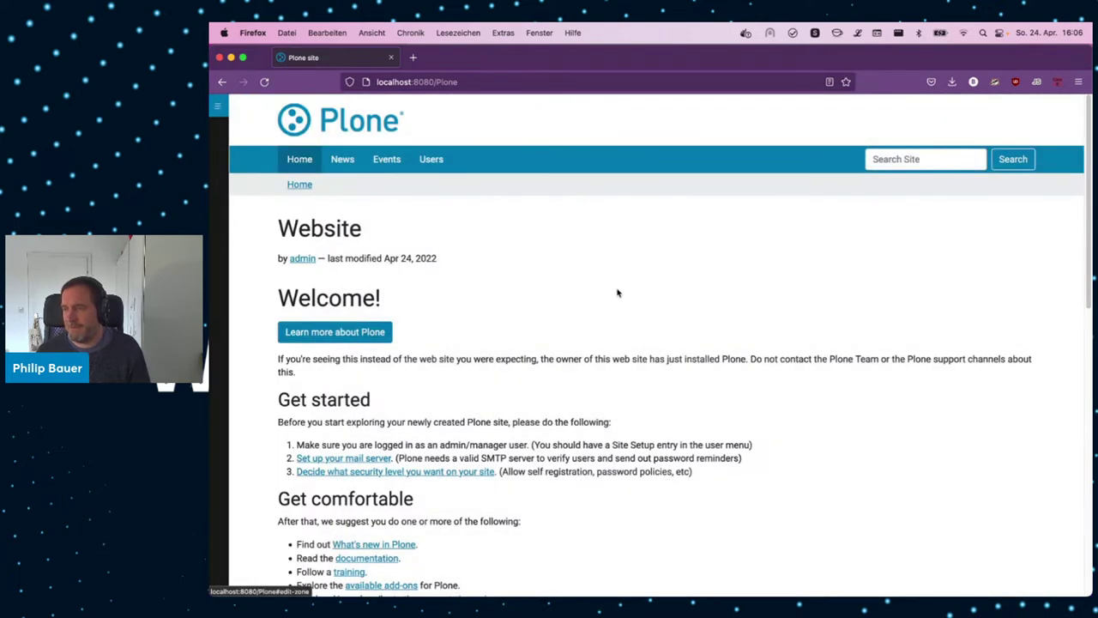
{"action": "left_click", "coordinate": [227, 170]}
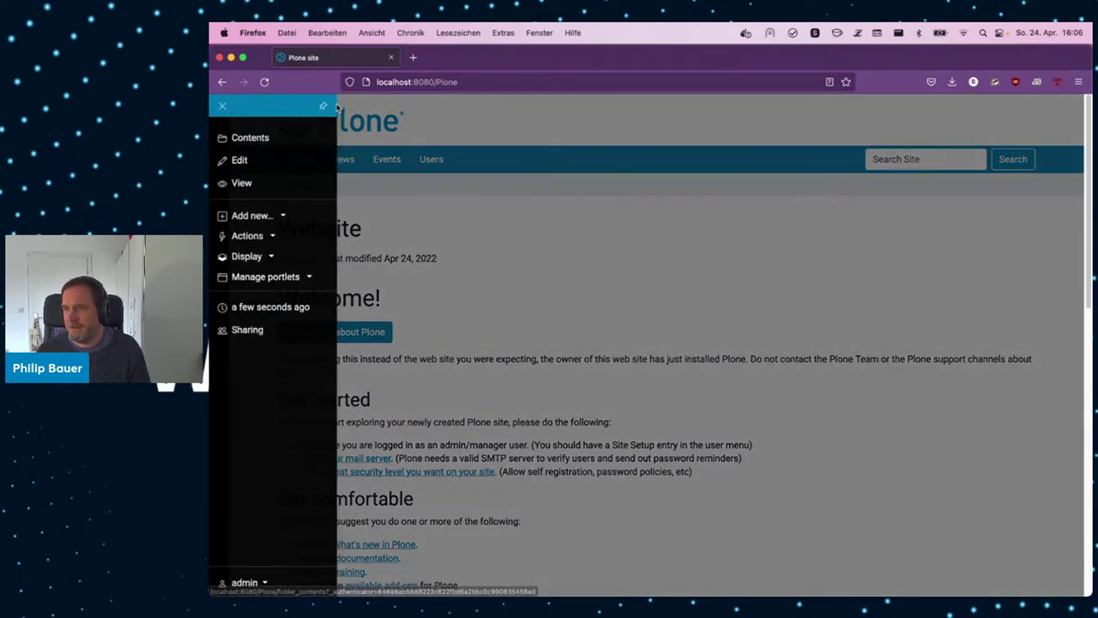
{"action": "left_click", "coordinate": [324, 106]}
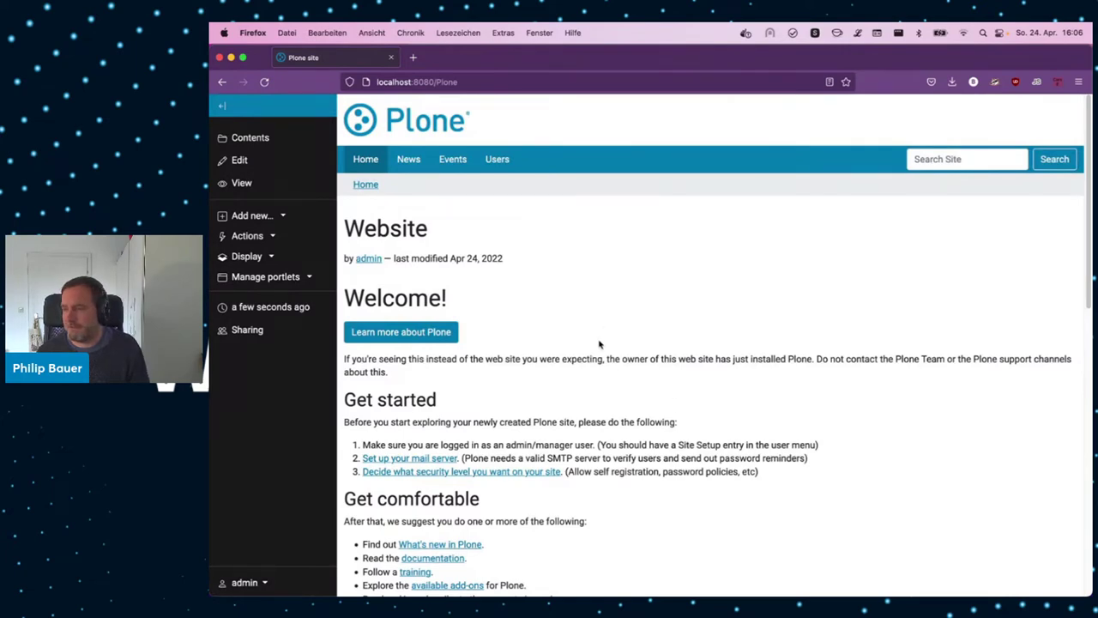
{"action": "left_click_drag", "start_coordinate": [1090, 228], "coordinate": [1061, 240]}
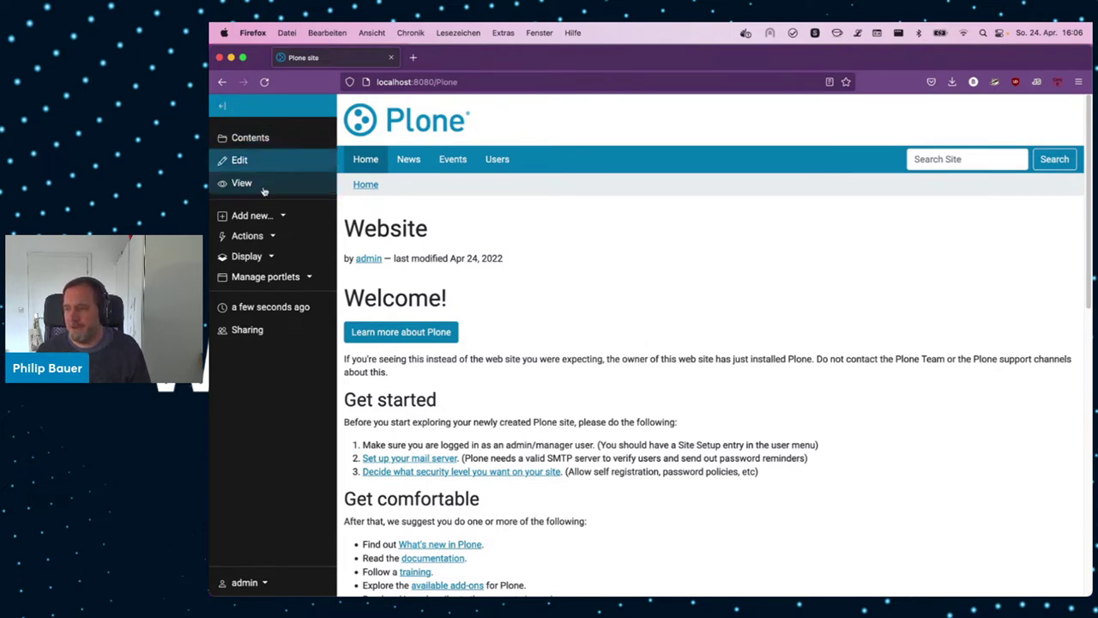
- Add a new page titled 'New Document' with a placeholder summary
{"action": "left_click", "coordinate": [252, 216]}
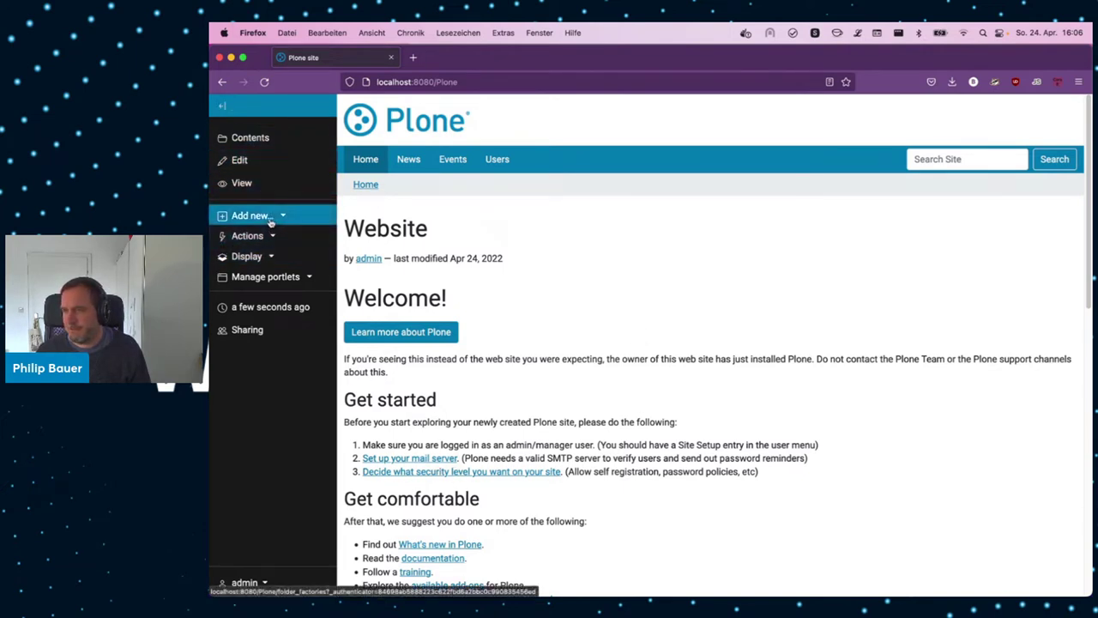
{"action": "left_click", "coordinate": [248, 348]}
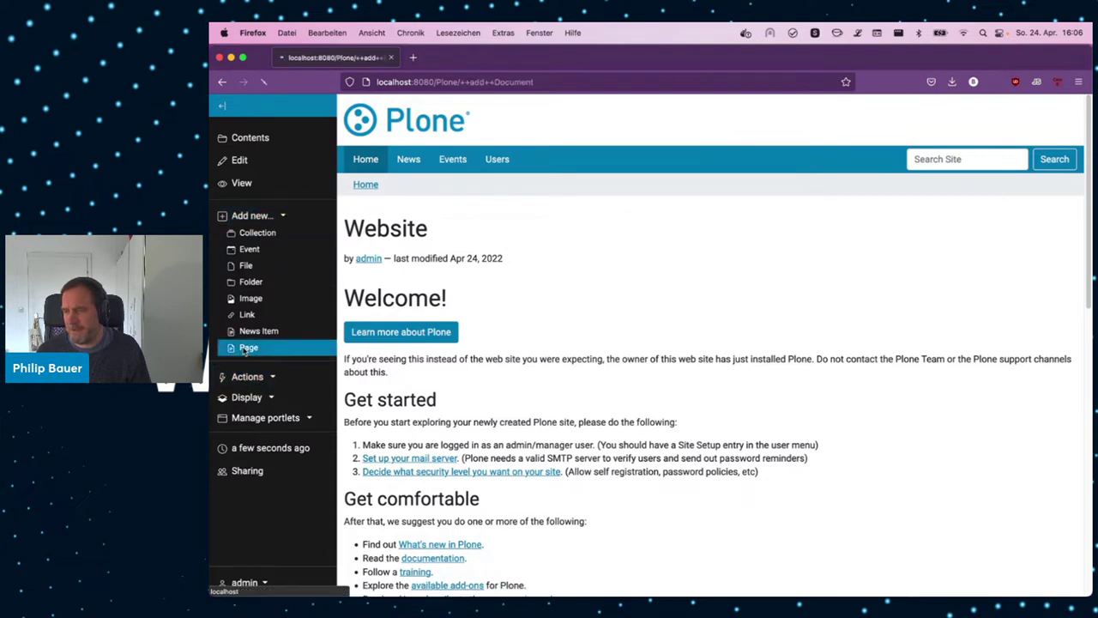
{"action": "type", "text": "Add Document"}
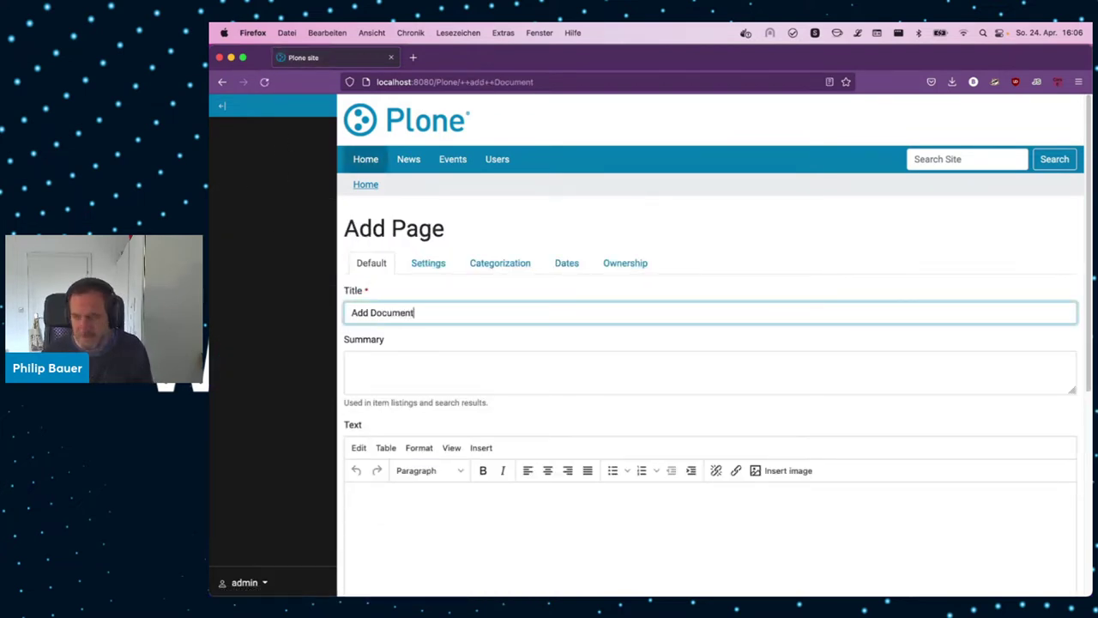
{"action": "key", "text": "Tab"}
{"action": "type", "text": "siuhfapisuhf"}
{"action": "key", "text": "shift+Tab"}
{"action": "key", "text": "Left"}
{"action": "key", "text": "alt+shift+Right"}
{"action": "type", "text": "New"}
- Paste three paragraphs of lorem ipsum into the page's body text
{"action": "key", "text": "Tab"}
{"action": "key", "text": "Tab"}
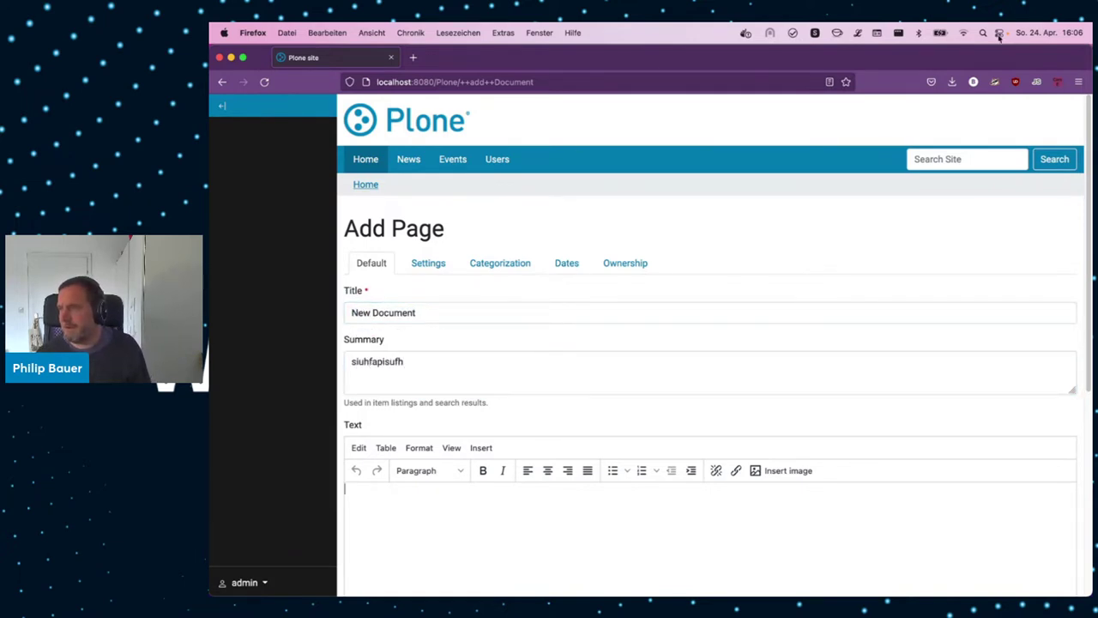
{"action": "left_click", "coordinate": [857, 32]}
{"action": "left_click", "coordinate": [886, 145]}
{"action": "type", "text": "Lorem ipsum dolor sit amet, consectetur adipiscing elit. Donec sed odio dui. Cras mattis consectetur purus sit amet fermentum. Lorem ipsum dolor sit amet, consectetur adipiscing elit. Aenean lacinia bibendum nulla sed consectetur. Integer posuere erat a ante venenatis dapibus posuere velit aliquet. Etiam porta sem malesuada magna mollis euismod. Cras justo odio, dapibus ac facilisis in, egestas eget quam. Vivamus sagittis lacus vel augue laoreet rutrum faucibus dolor auctor. Donec ullamcorper nulla non metus auctor fringilla. Cras justo odio, dapibus ac facilisis in, egestas eget quam. Vivamus sagittis lacus vel augue laoreet rutrum faucibus dolor auctor. Cras mattis consectetur purus sit amet fermentum. Cum sociis natoque penatibus et magnis dis parturient montes, nascetur ridiculus mus. Cras justo odio, dapibus ac facilisis in, egestas eget quam."}
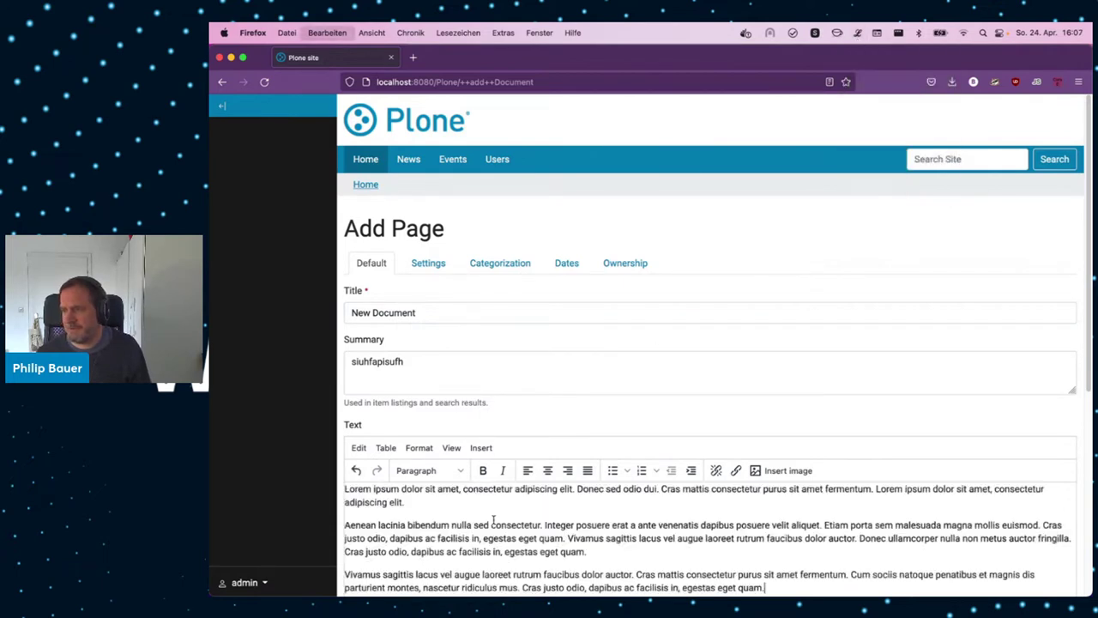
- Replace the summary with one lorem ipsum paragraph and save the page
{"action": "key", "text": "shift+Tab"}
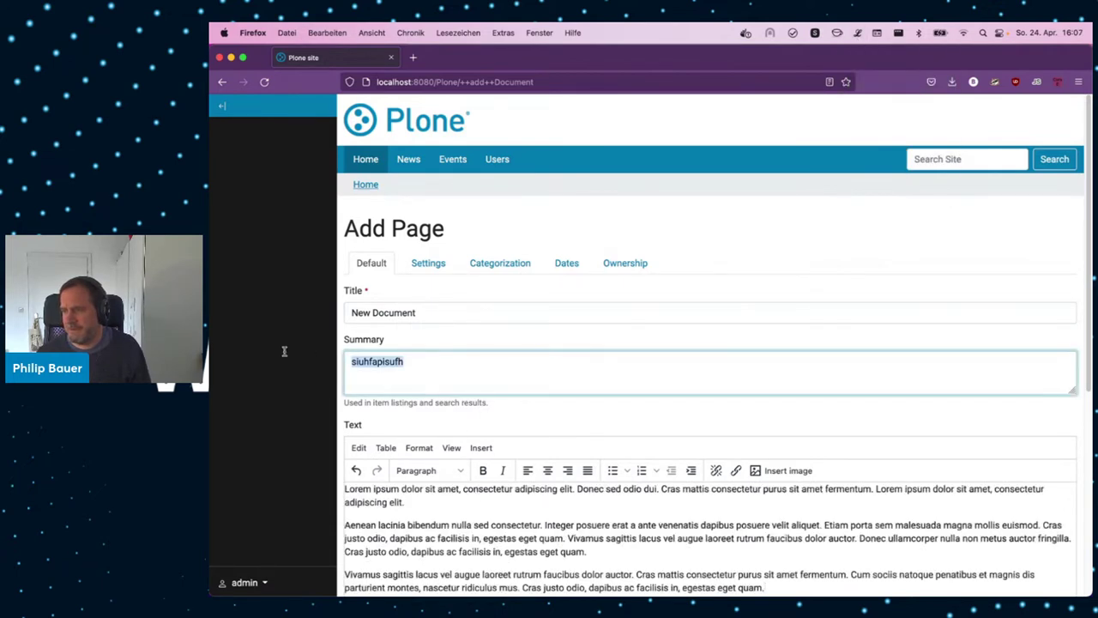
{"action": "left_click", "coordinate": [857, 33]}
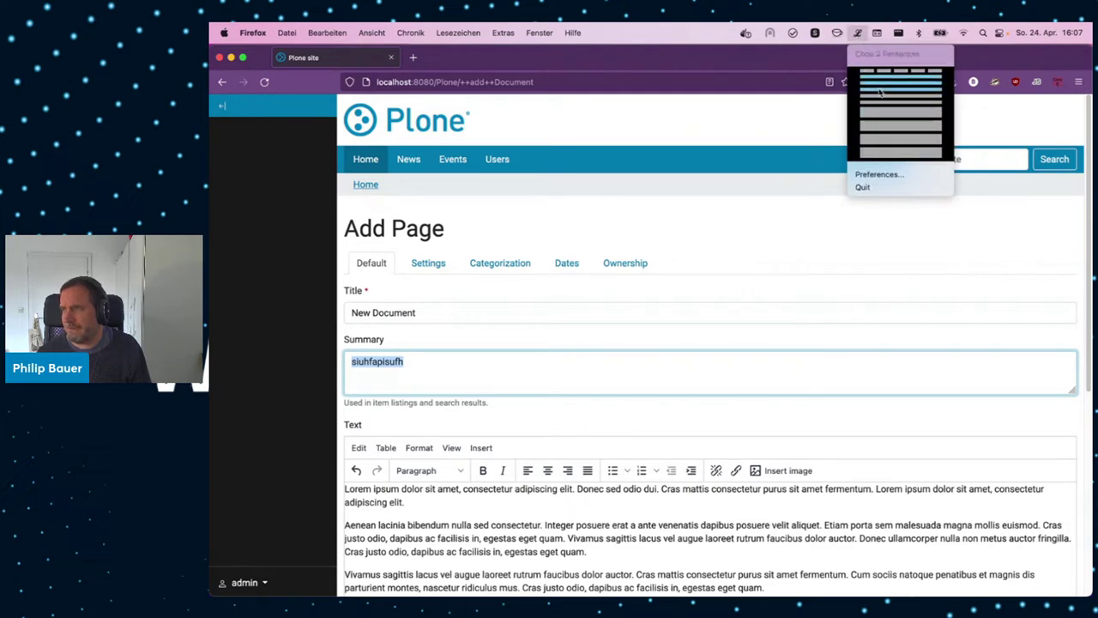
{"action": "left_click", "coordinate": [881, 91]}
{"action": "type", "text": "Duis mollis, est non commodo luctus, nisi erat porttitor ligula, eget lacinia odio sem nec elit. Nulla vitae elit libero, a pharetra augue. Etiam porta sem malesuada magna mollis euismod."}
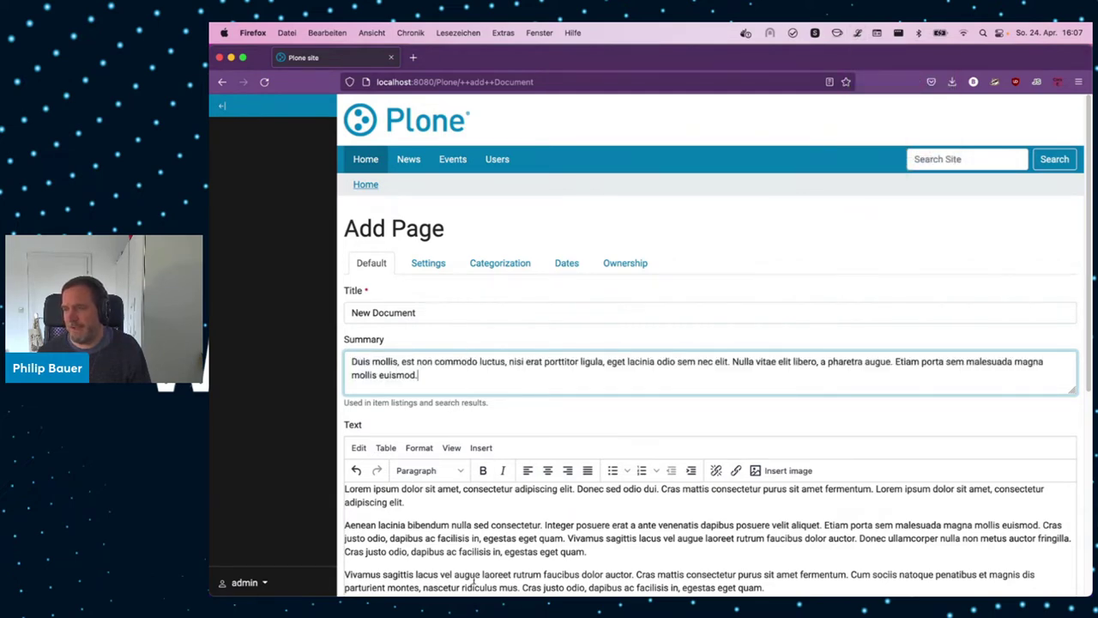
{"action": "scroll", "coordinate": [475, 575], "scroll_direction": "down", "scroll_amount": 5}
{"action": "left_click", "coordinate": [364, 465]}
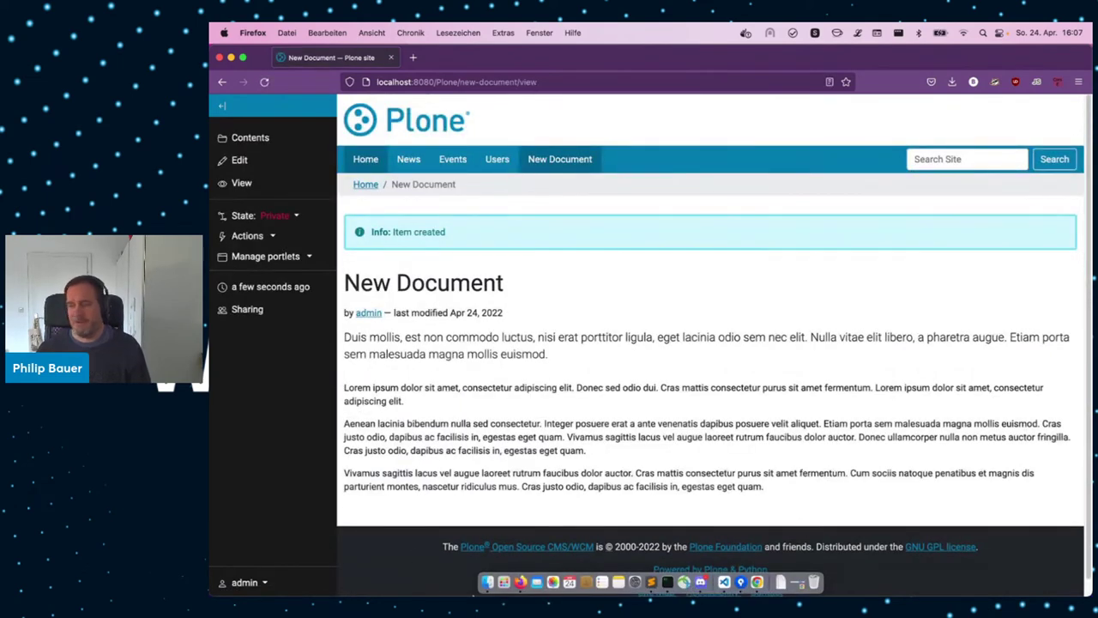
- Start a news item titled 'A News Item' with a pasted lorem ipsum summary
{"action": "left_click", "coordinate": [418, 137]}
{"action": "left_click", "coordinate": [267, 222]}
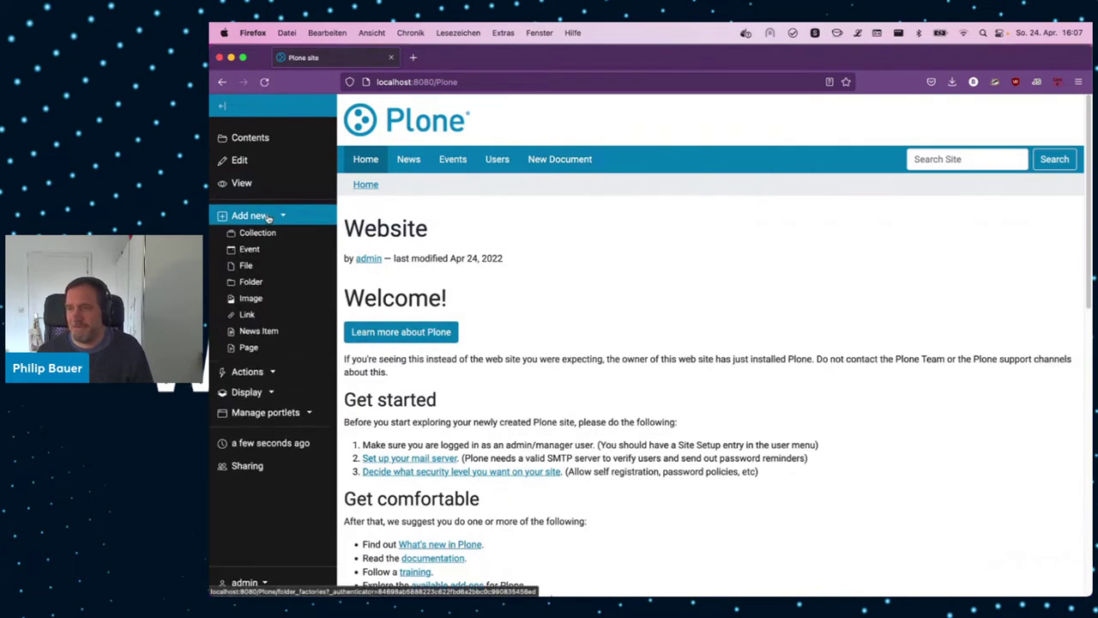
{"action": "left_click", "coordinate": [262, 330]}
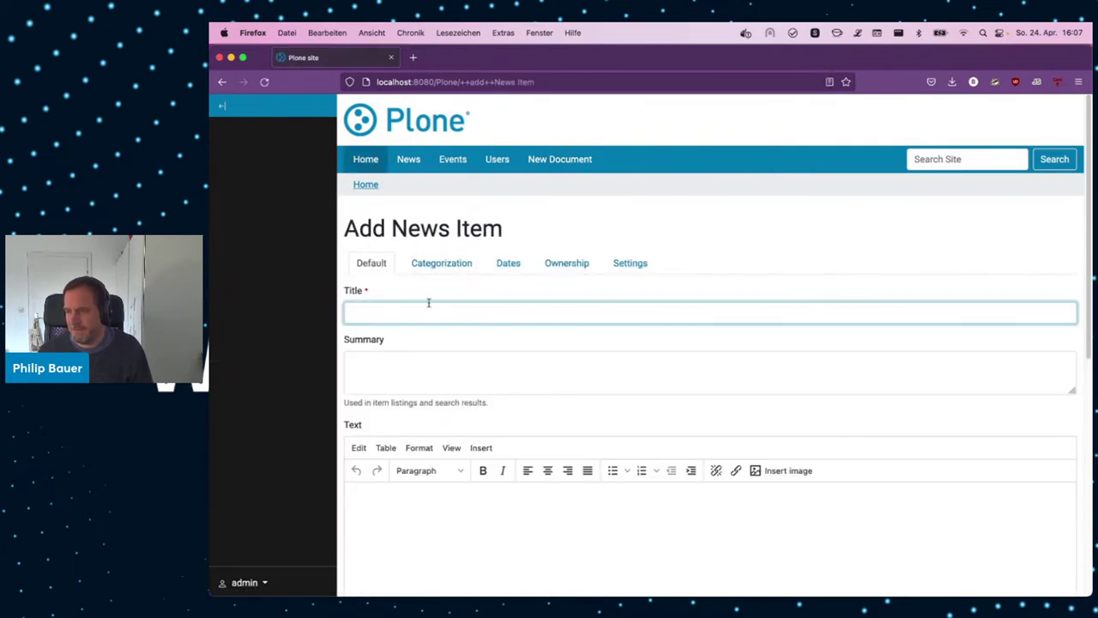
{"action": "type", "text": "A Ne"}
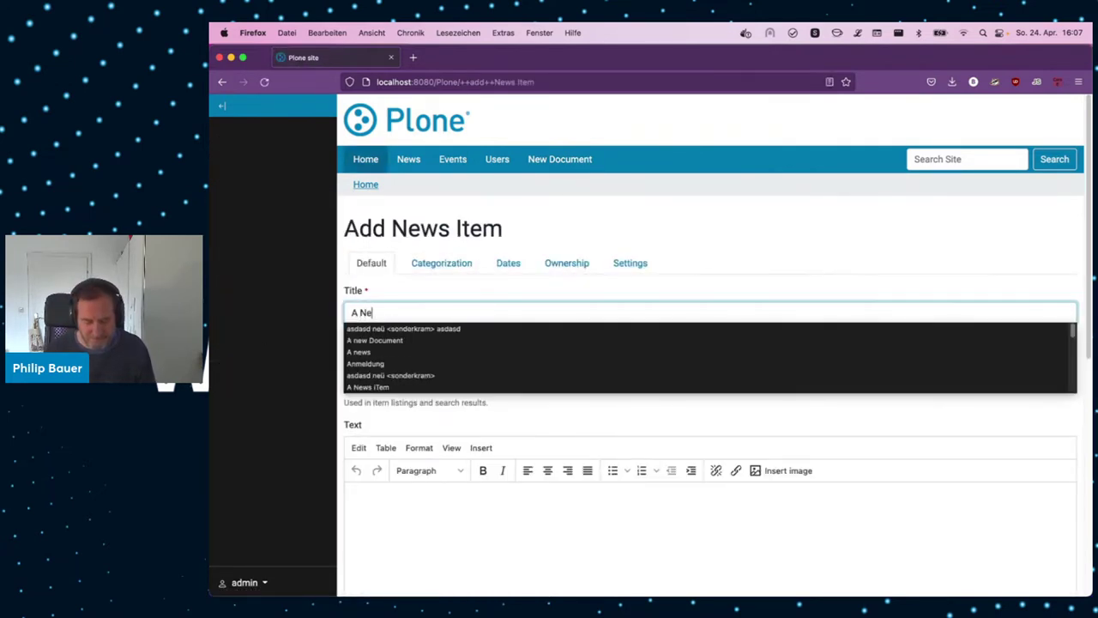
{"action": "type", "text": "ws Item"}
{"action": "key", "text": "Tab"}
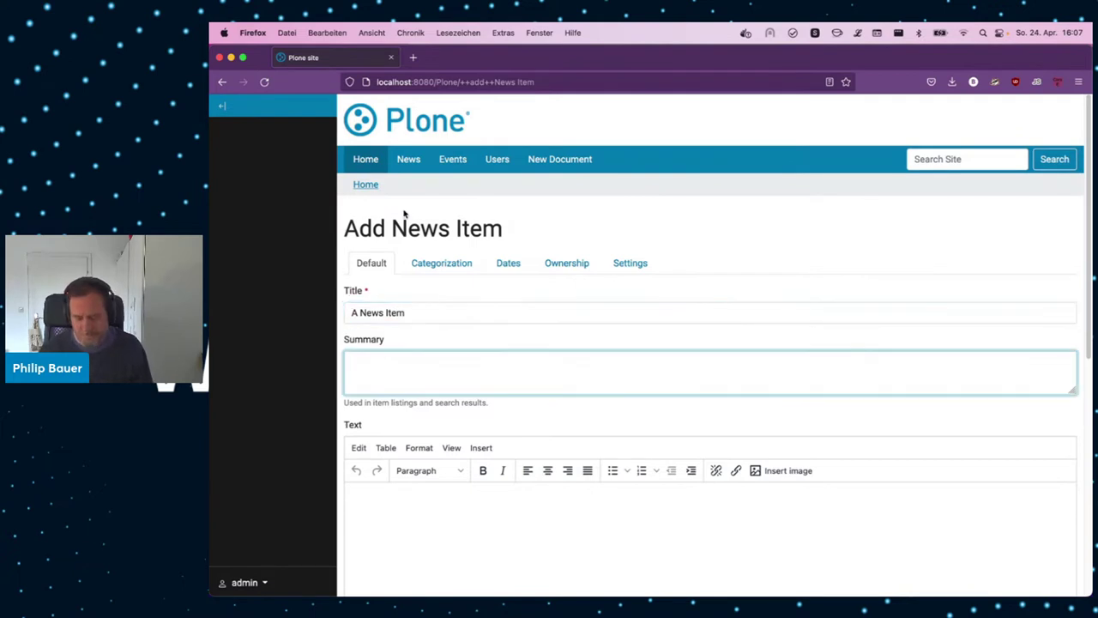
{"action": "type", "text": "Duis mollis, est non commodo luctus, nisi erat porttitor ligula, eget lacinia odio sem nec elit. Nulla vitae elit libero, a pharetra augue. Etiam porta sem malesuada magna mollis euismod."}
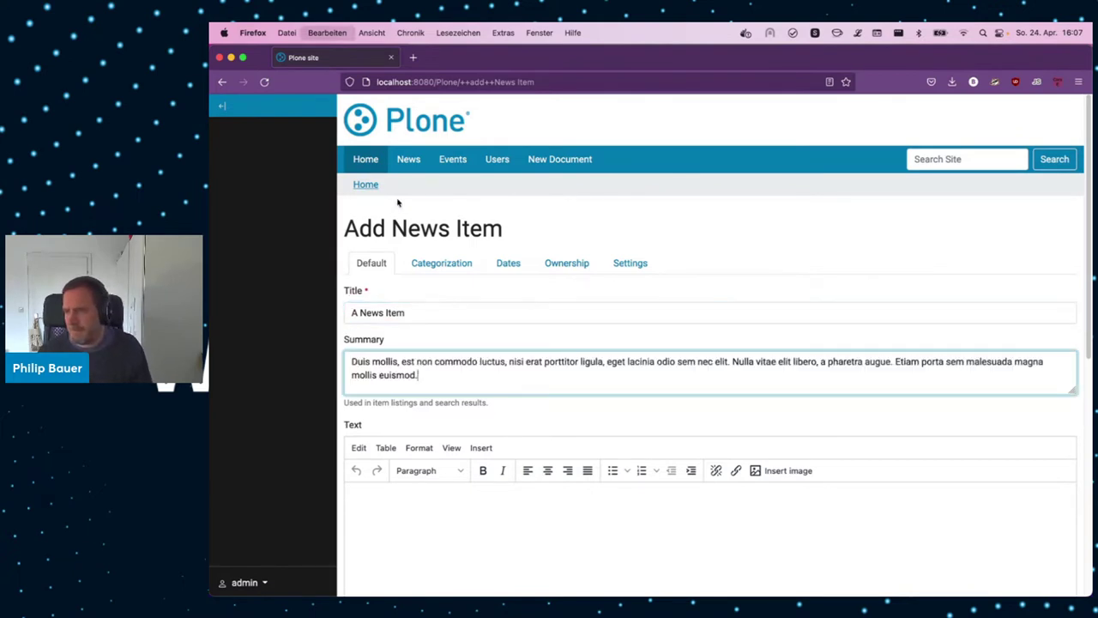
- Paste two lorem ipsum paragraphs into the news item's body text
{"action": "left_click", "coordinate": [857, 33]}
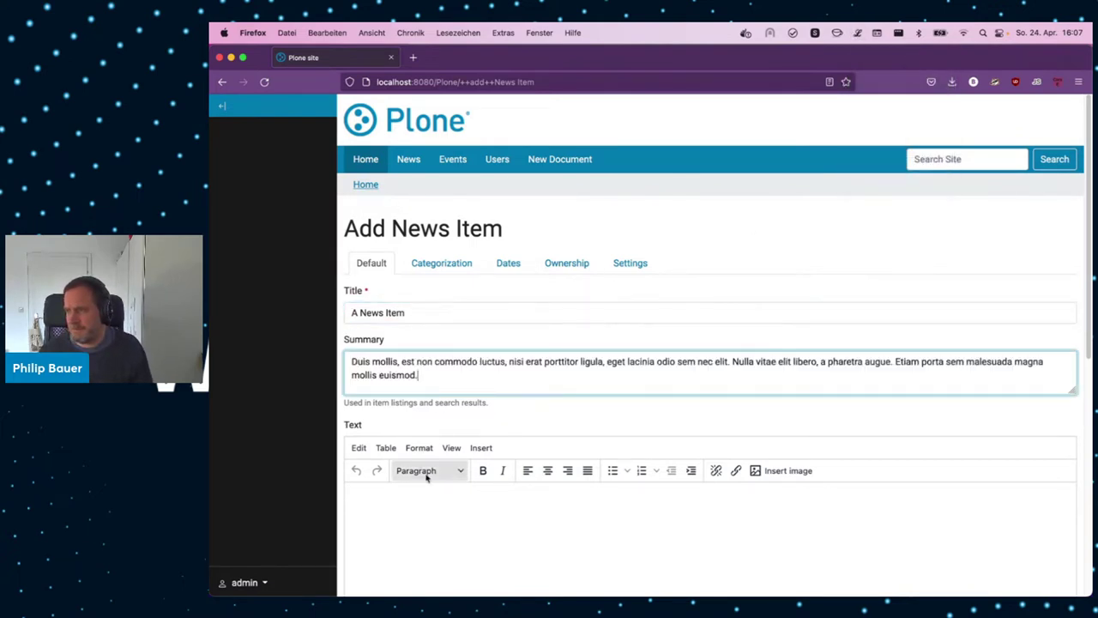
{"action": "left_click", "coordinate": [444, 564]}
{"action": "type", "text": "Sed posuere consectetur est at lobortis. Curabitur blandit tempus porttitor. Vestibulum id ligula porta felis euismod semper. Curabitur blandit tempus porttitor. Cras justo odio, dapibus ac facilisis in, egestas eget quam. Nulla vitae elit libero, a pharetra augue. Lorem ipsum dolor sit amet, consectetur adipiscing elit. Nulla vitae elit libero, a pharetra augue. Nulla vitae elit libero, a pharetra augue. Cras mattis consectetur purus sit amet fermentum. Etiam porta sem malesuada magna mollis euismod."}
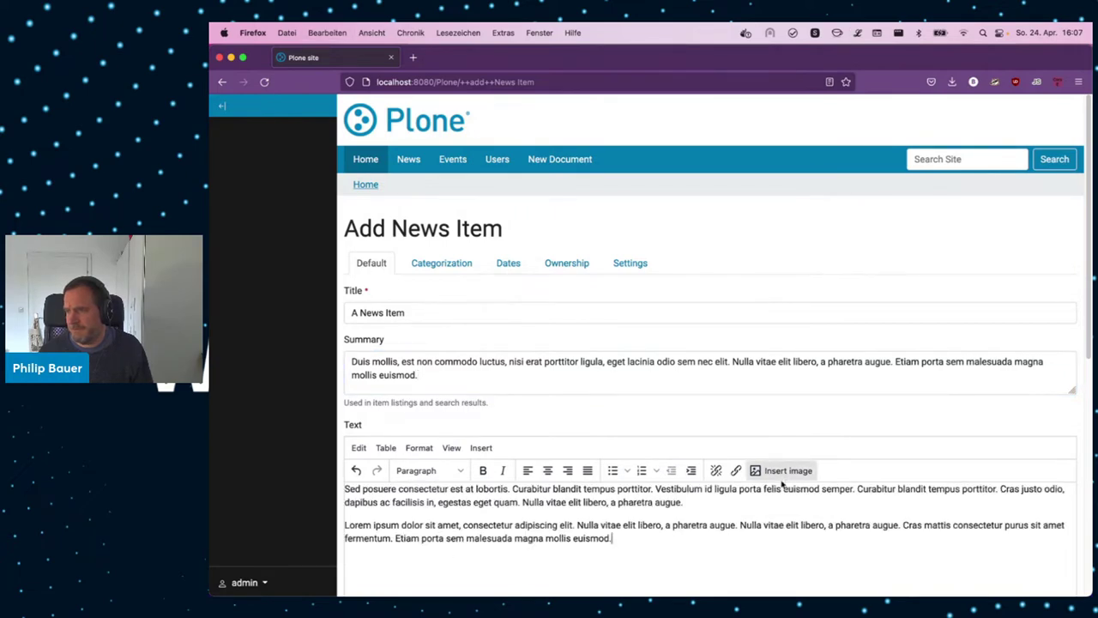
{"action": "scroll", "coordinate": [782, 485], "scroll_direction": "down", "scroll_amount": 10}
- Set golden_gate2.jpg as the lead image and save the news item
{"action": "left_click", "coordinate": [382, 309]}
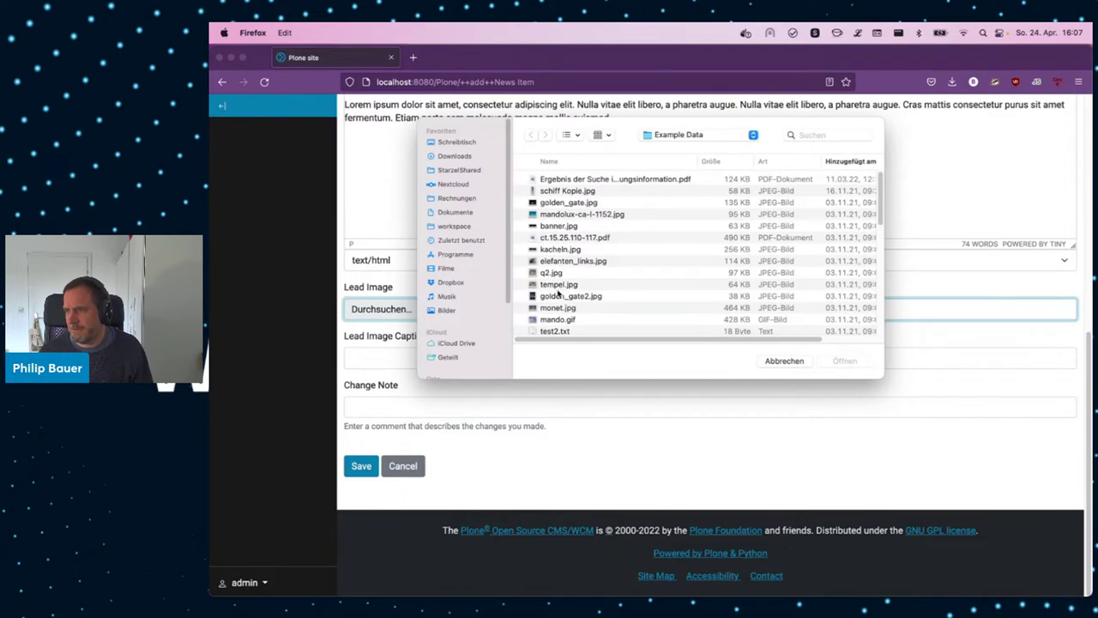
{"action": "left_click", "coordinate": [556, 298]}
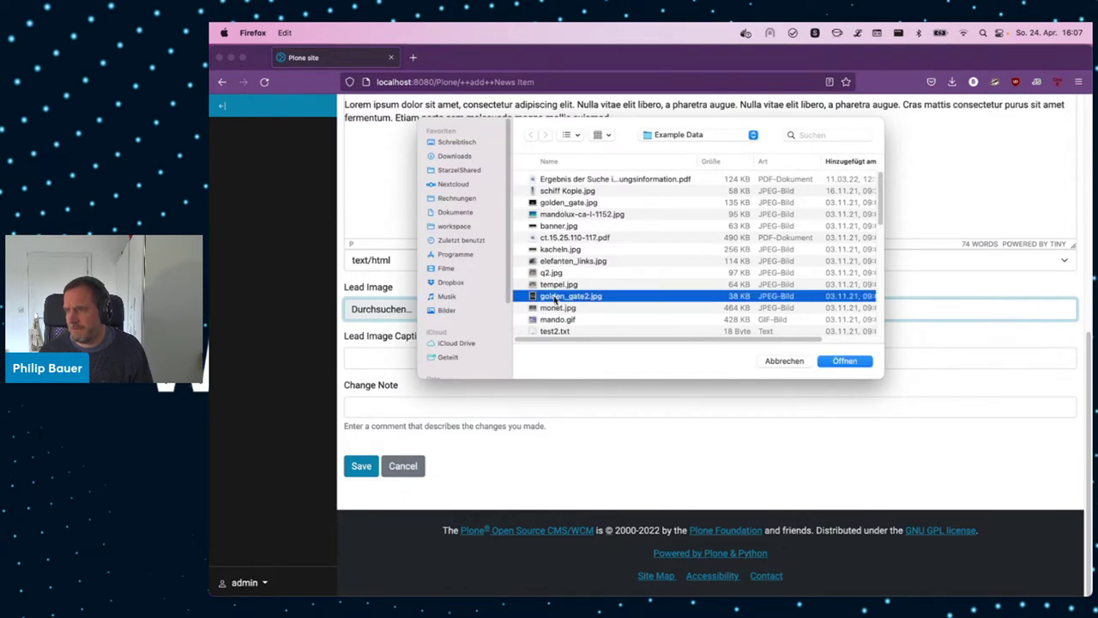
{"action": "left_click", "coordinate": [847, 360]}
{"action": "left_click", "coordinate": [357, 465]}
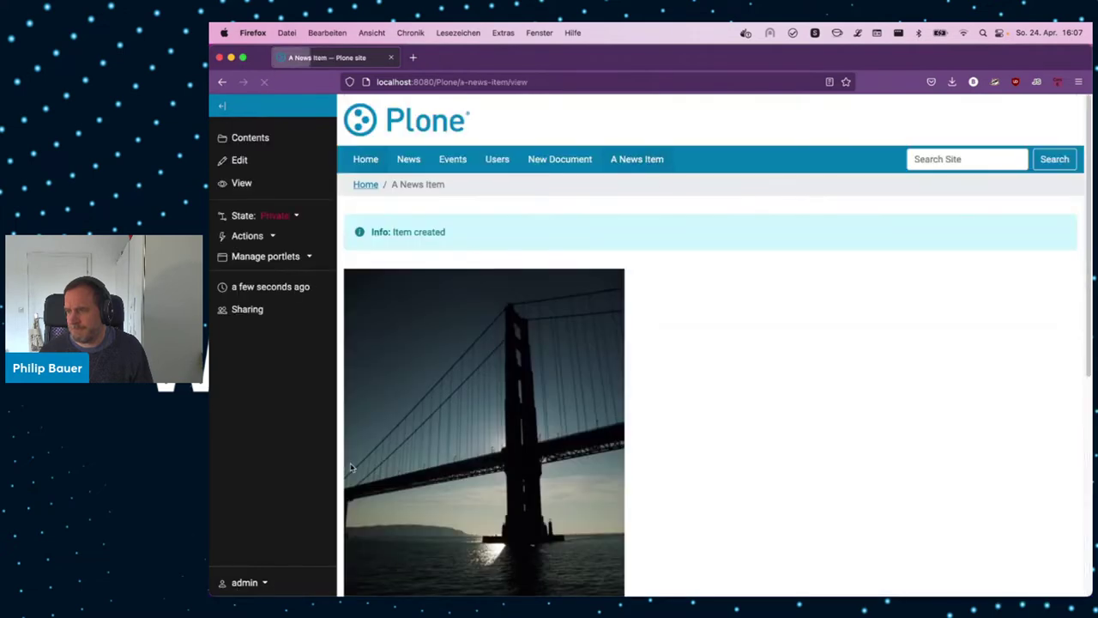
- Review the saved news item and return to the site front page
{"action": "scroll", "coordinate": [746, 393], "scroll_direction": "down", "scroll_amount": 5}
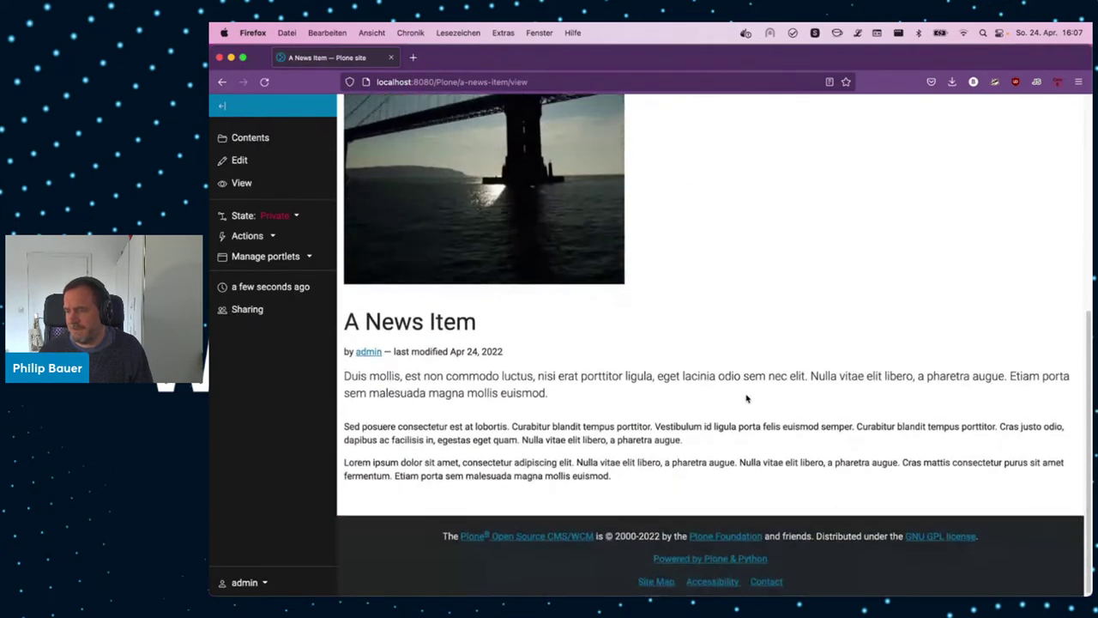
{"action": "scroll", "coordinate": [746, 393], "scroll_direction": "up", "scroll_amount": 5}
{"action": "scroll", "coordinate": [743, 399], "scroll_direction": "down", "scroll_amount": 5}
{"action": "scroll", "coordinate": [743, 401], "scroll_direction": "up", "scroll_amount": 5}
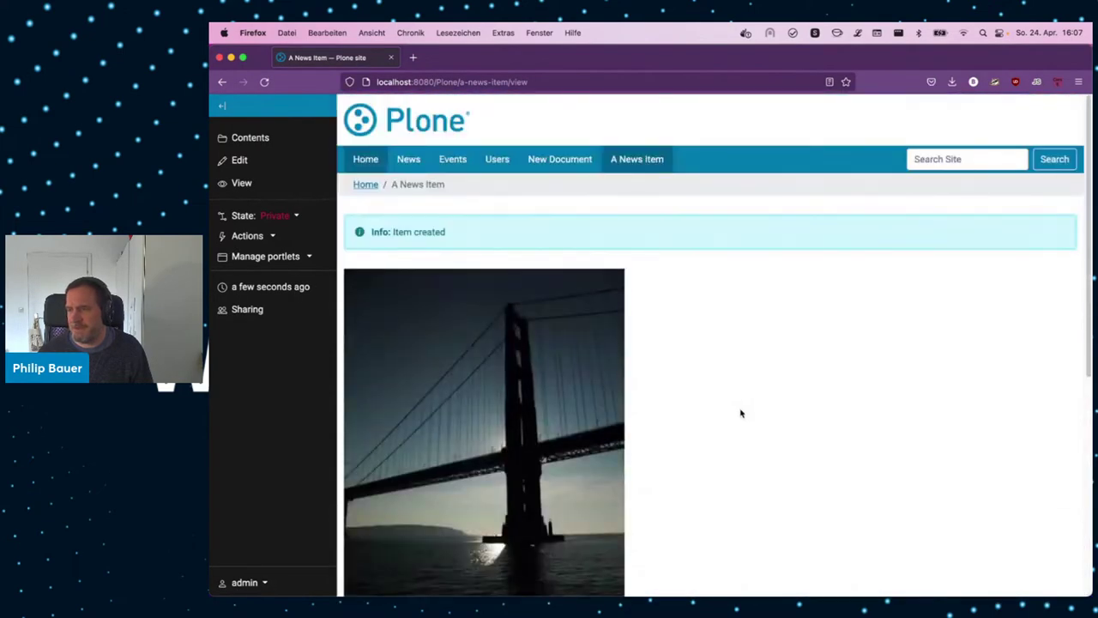
{"action": "scroll", "coordinate": [738, 407], "scroll_direction": "down", "scroll_amount": 5}
{"action": "scroll", "coordinate": [741, 414], "scroll_direction": "up", "scroll_amount": 5}
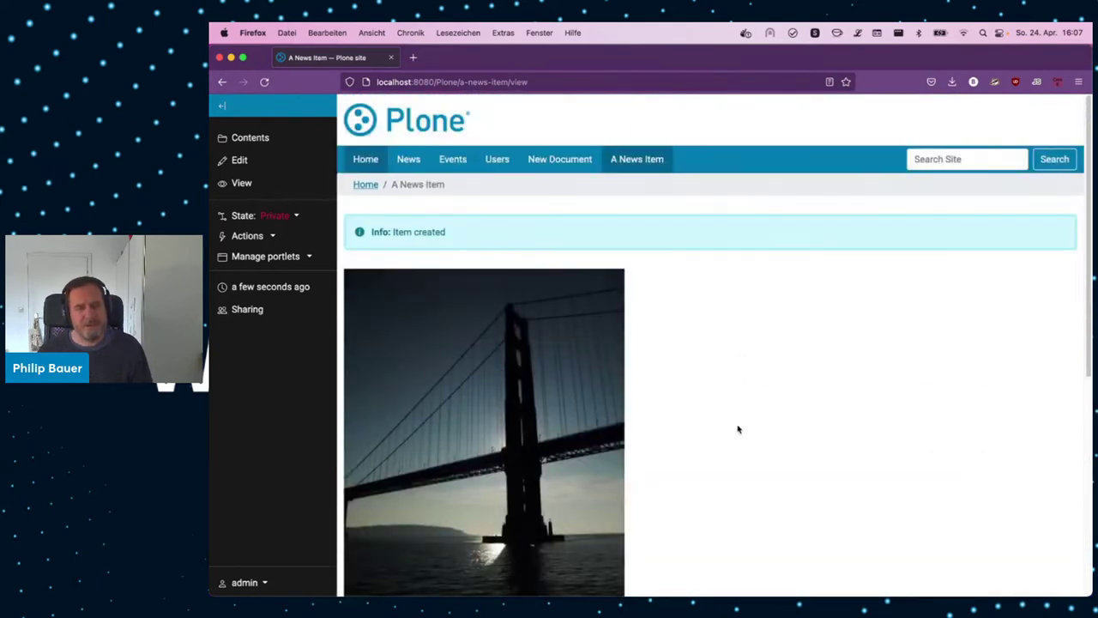
{"action": "scroll", "coordinate": [734, 386], "scroll_direction": "down", "scroll_amount": 3}
{"action": "scroll", "coordinate": [725, 375], "scroll_direction": "up", "scroll_amount": 3}
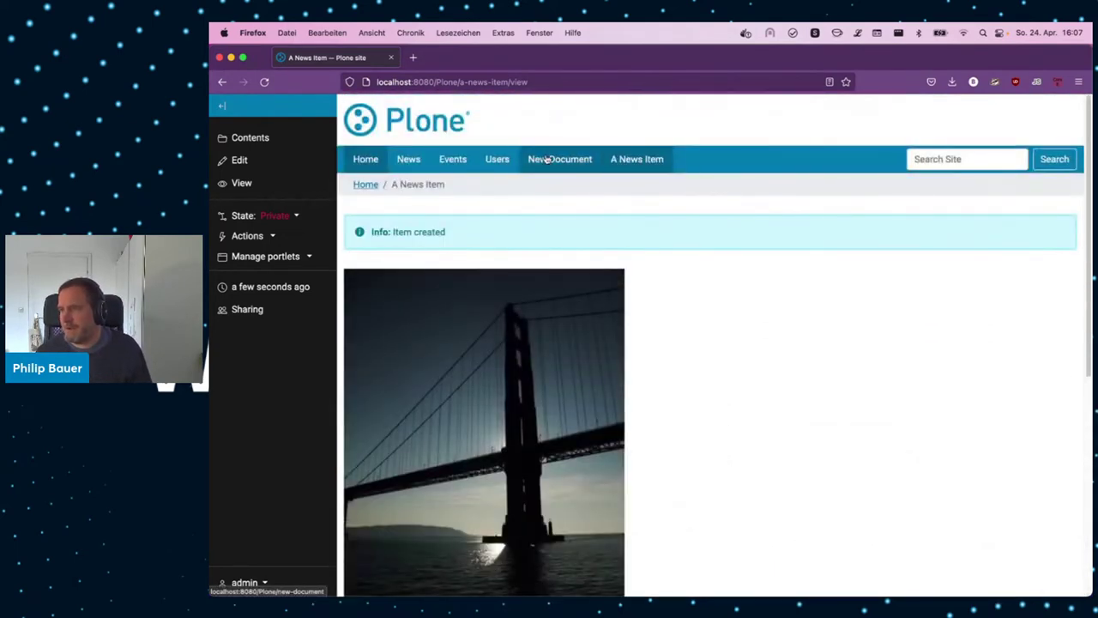
{"action": "left_click", "coordinate": [411, 133]}
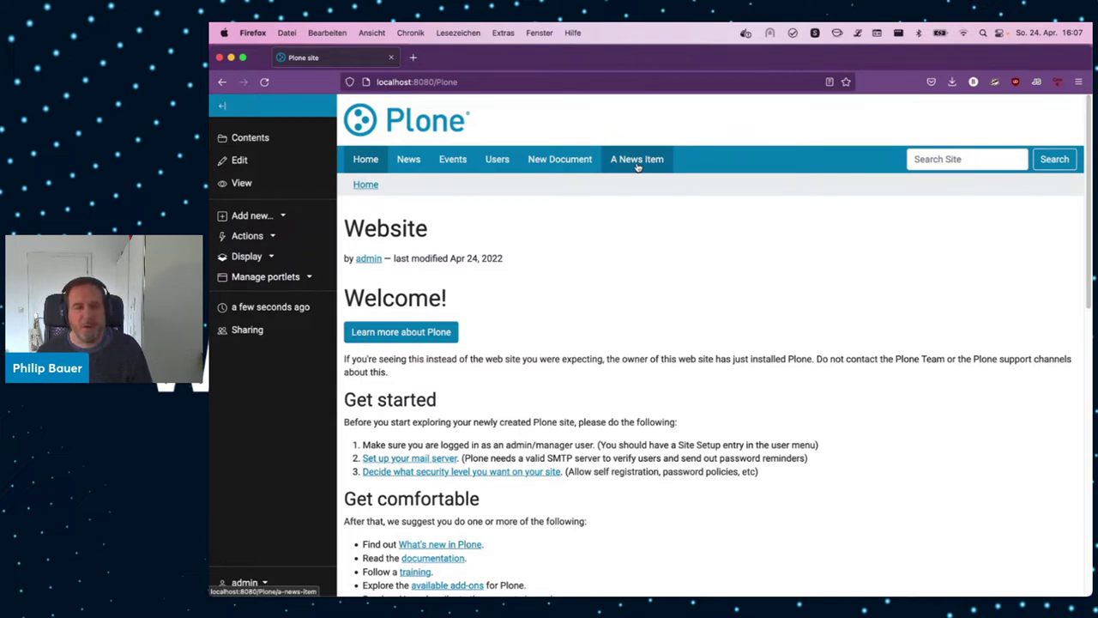
- View A News Item at mobile width and back, then open New Document
{"action": "left_click", "coordinate": [637, 160]}
{"action": "left_click_drag", "start_coordinate": [1092, 244], "coordinate": [472, 243]}
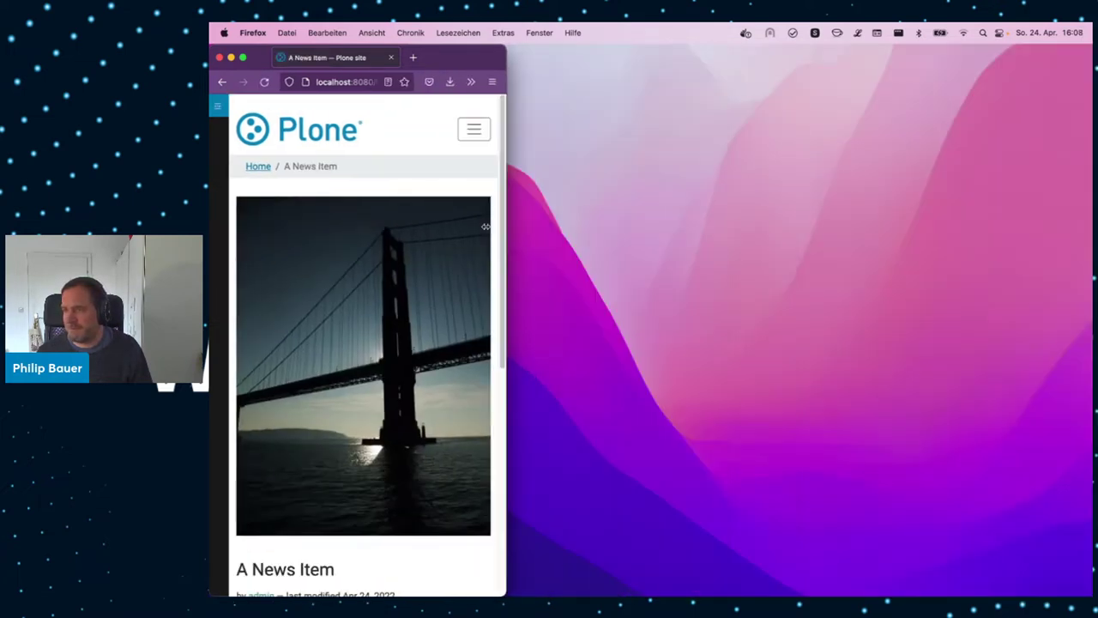
{"action": "left_click_drag", "start_coordinate": [400, 244], "coordinate": [375, 282]}
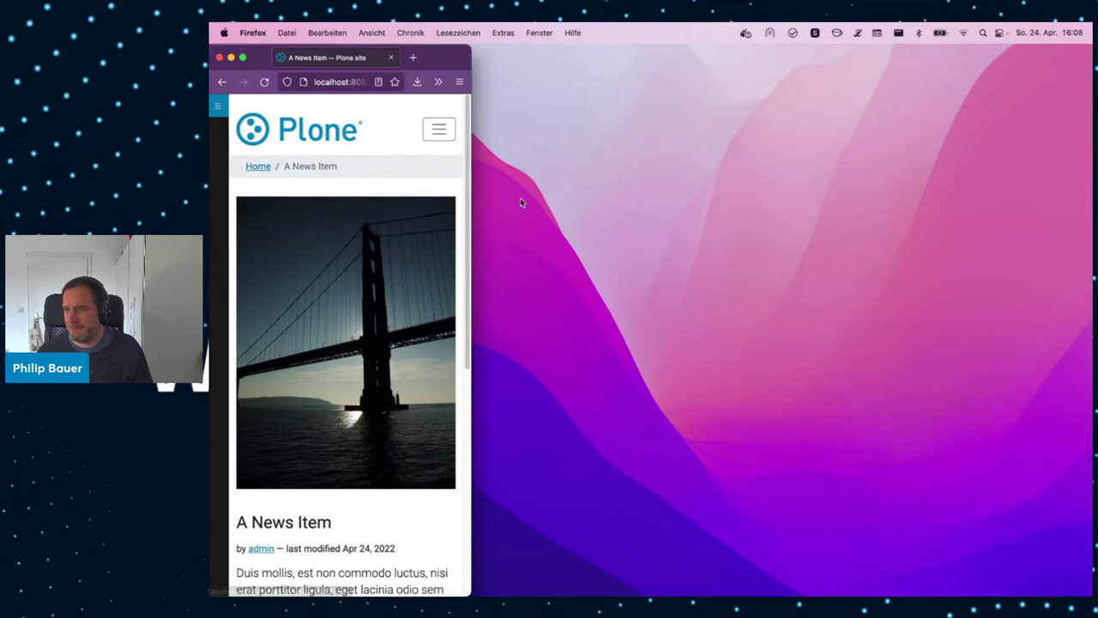
{"action": "left_click_drag", "start_coordinate": [471, 207], "coordinate": [1094, 210]}
{"action": "left_click", "coordinate": [559, 159]}
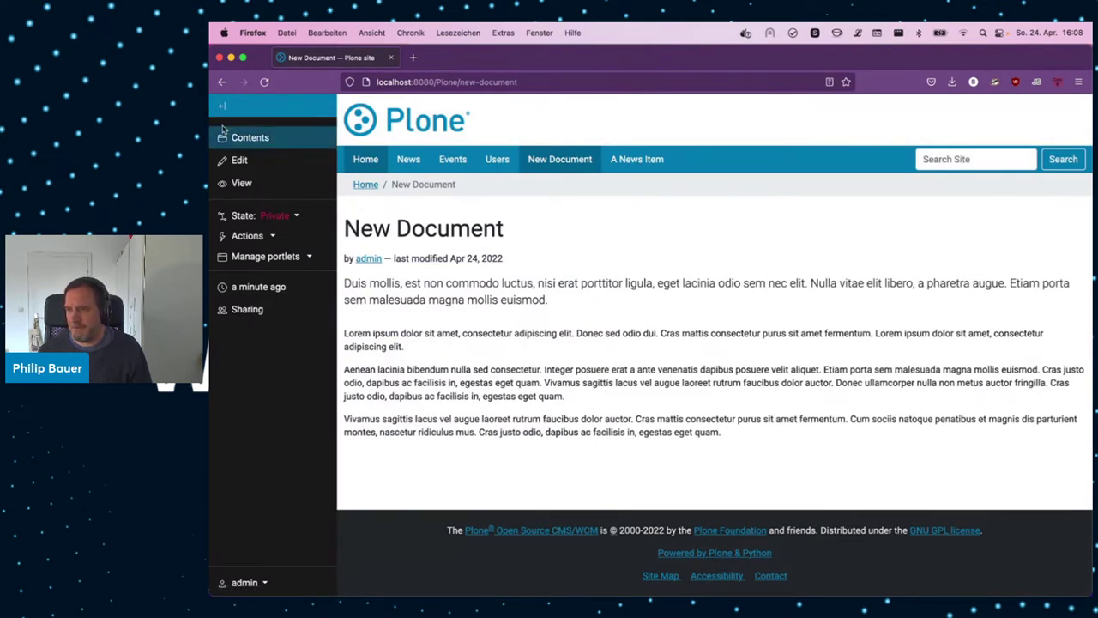
- Collapse the editing toolbar and open the navigation panel in a narrow mobile-width window
{"action": "left_click", "coordinate": [222, 105]}
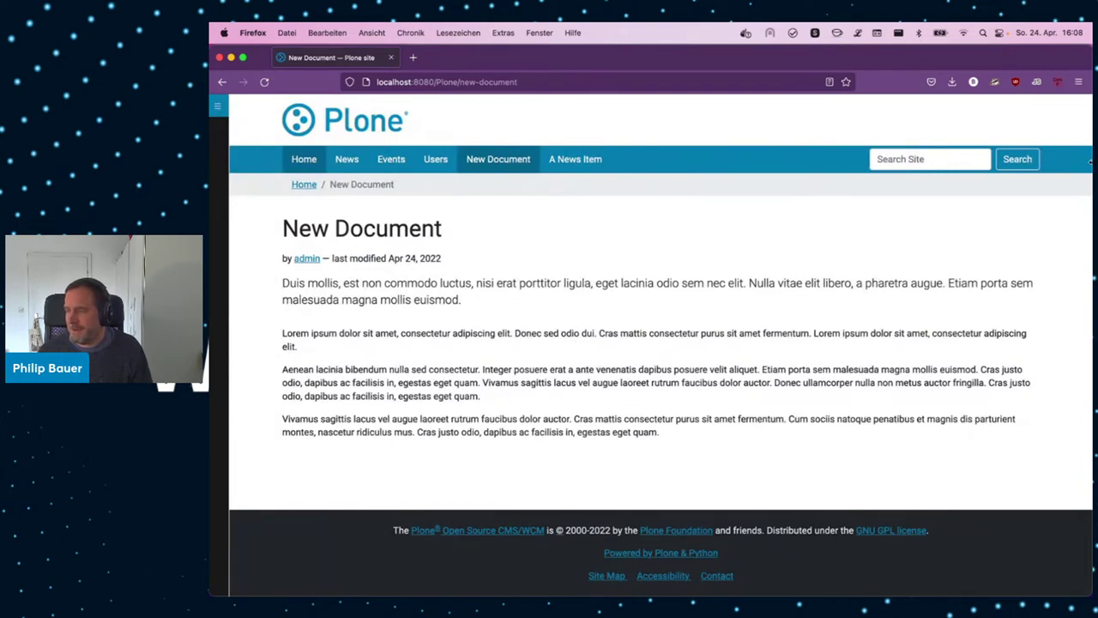
{"action": "left_click_drag", "start_coordinate": [1090, 160], "coordinate": [517, 159]}
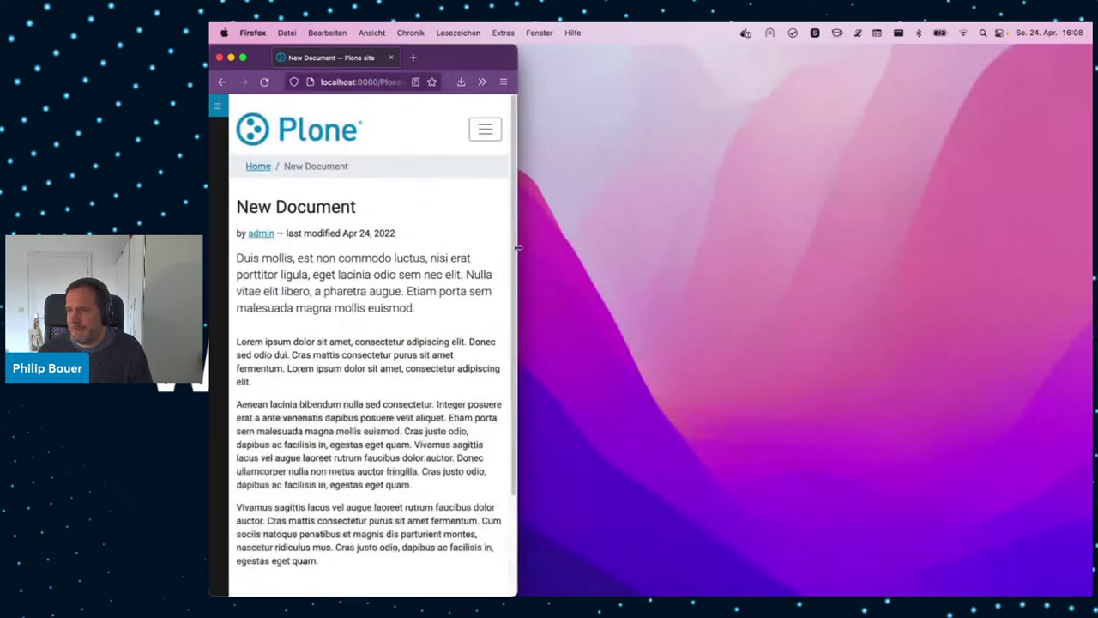
{"action": "left_click", "coordinate": [483, 129]}
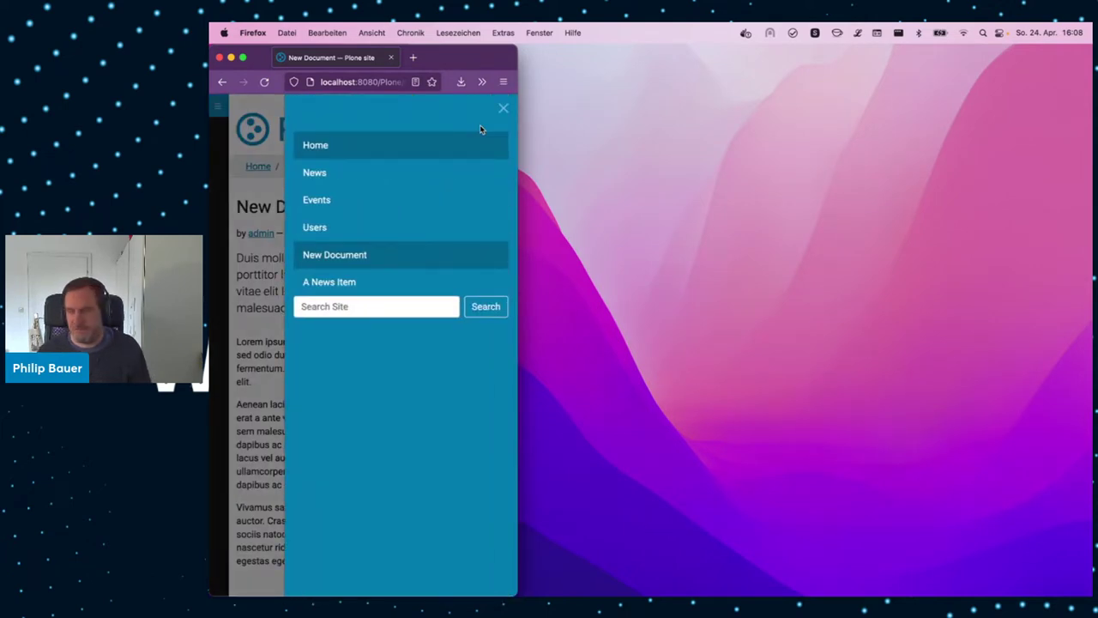
{"action": "left_click_drag", "start_coordinate": [516, 186], "coordinate": [474, 240]}
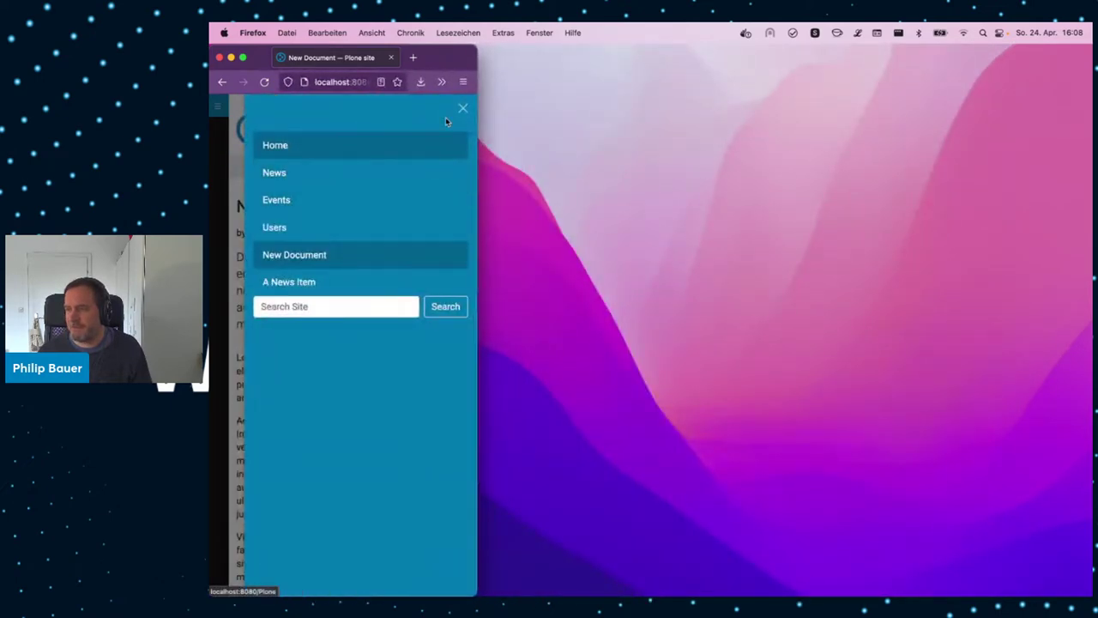
- Live-search the site for 'New', then widen and maximize the browser window
{"action": "left_click", "coordinate": [335, 307]}
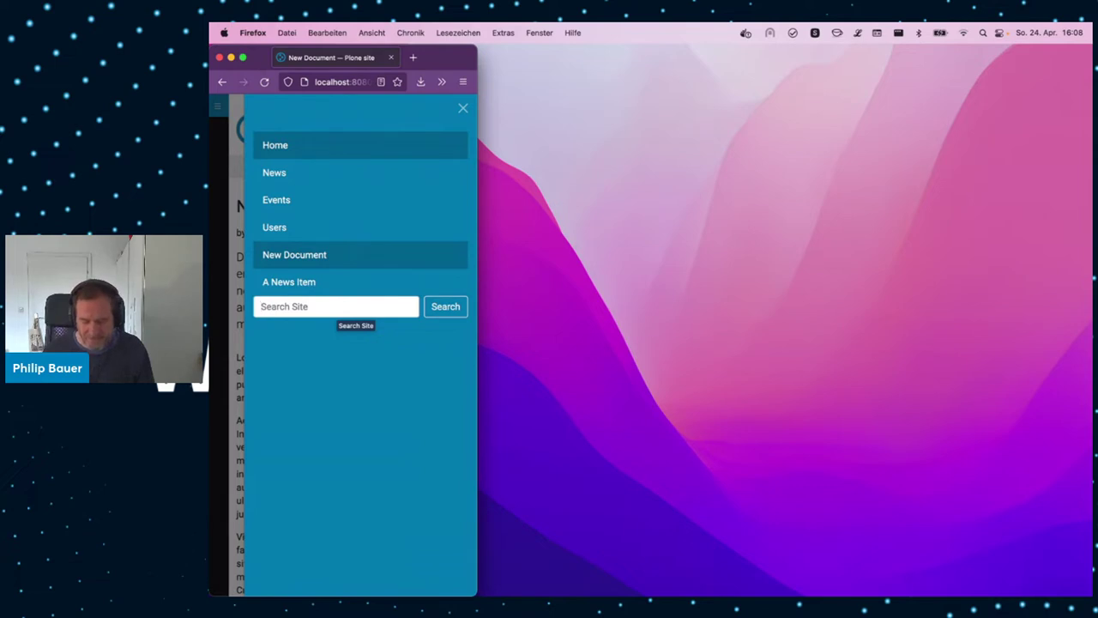
{"action": "type", "text": "plone"}
{"action": "key", "text": "super+a"}
{"action": "type", "text": "New"}
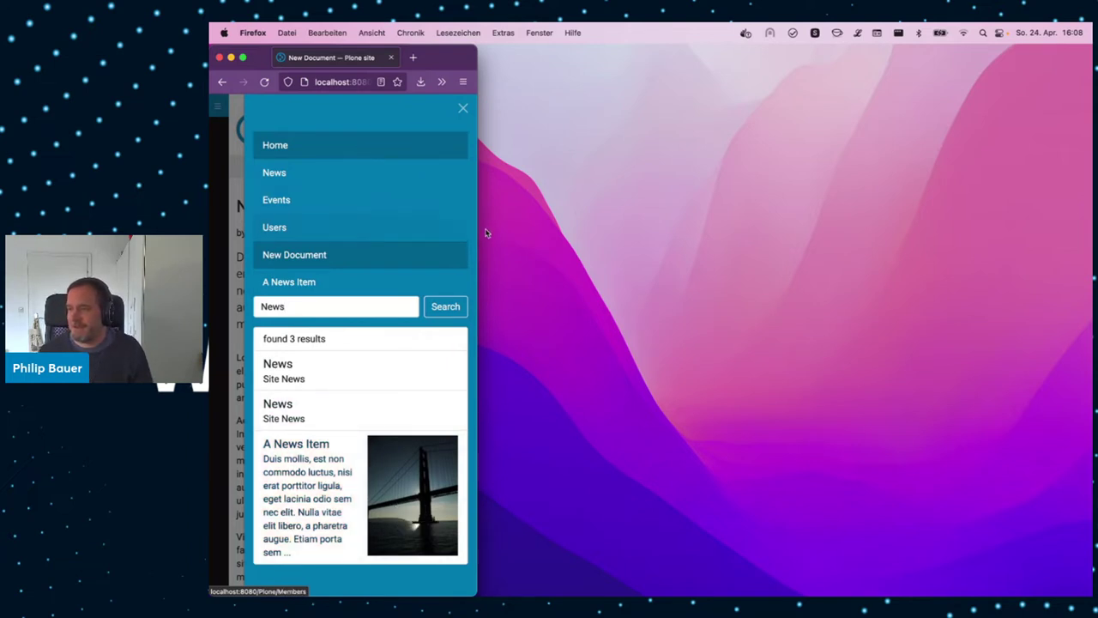
{"action": "left_click_drag", "start_coordinate": [479, 233], "coordinate": [486, 234]}
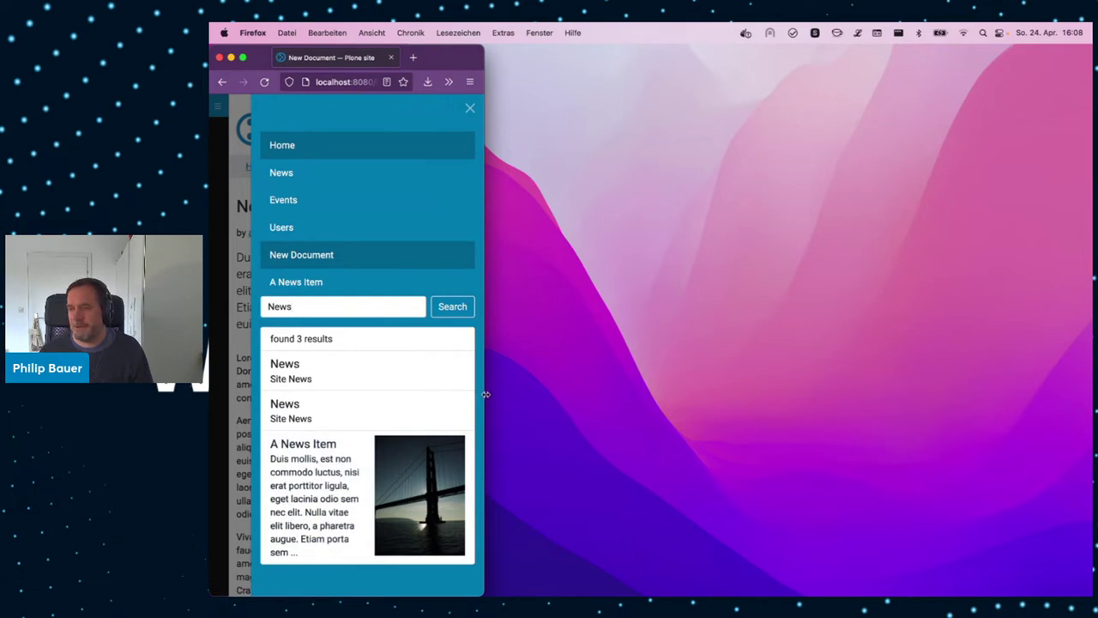
{"action": "left_click_drag", "start_coordinate": [485, 394], "coordinate": [695, 374]}
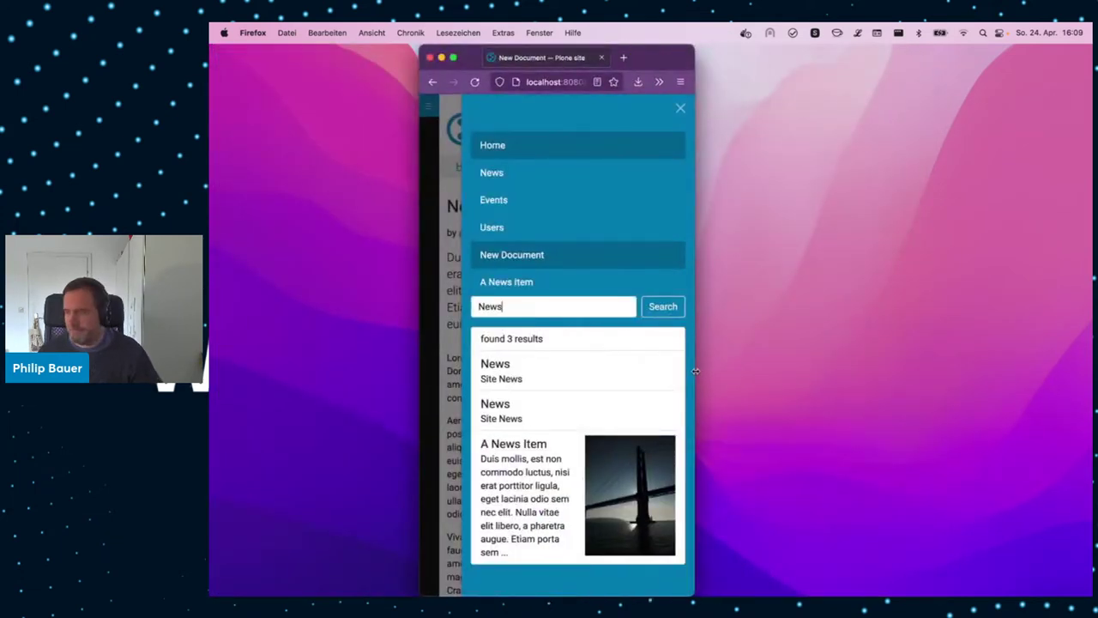
{"action": "key", "text": "ctrl+alt+Return"}
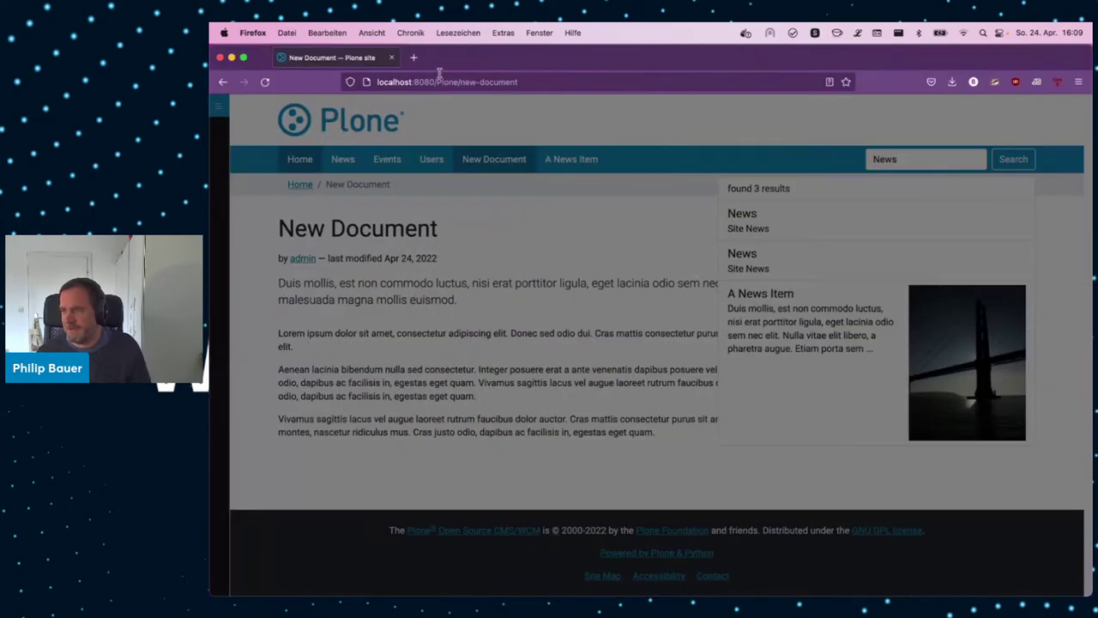
- Dismiss the search results and load the public Plone demo site in a new tab
{"action": "left_click", "coordinate": [587, 277]}
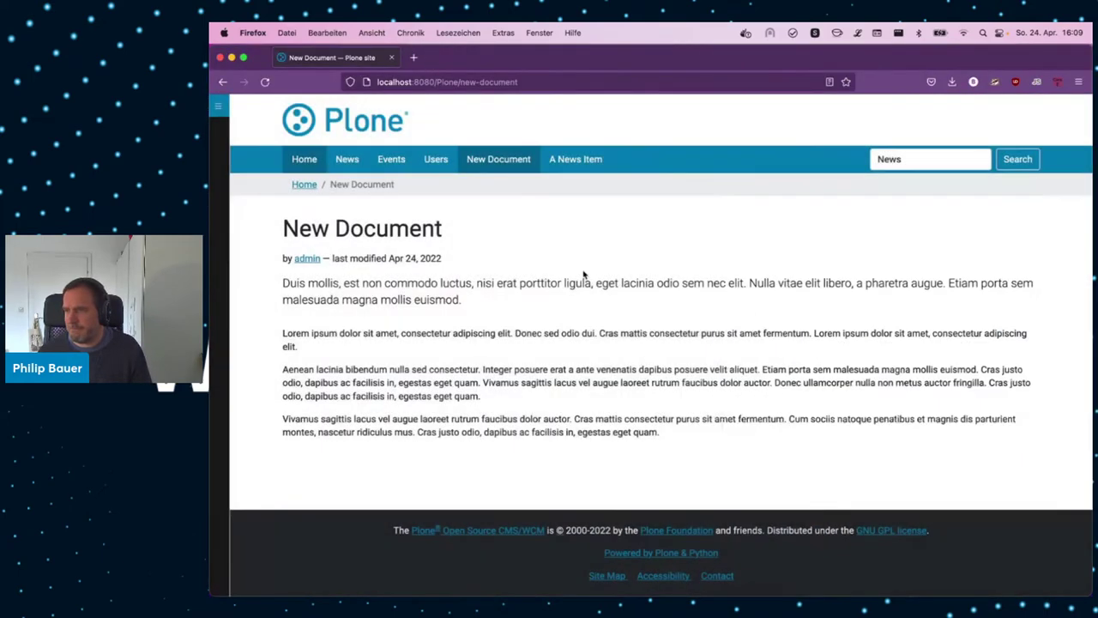
{"action": "left_click", "coordinate": [412, 57]}
{"action": "type", "text": "demo.plone.org/"}
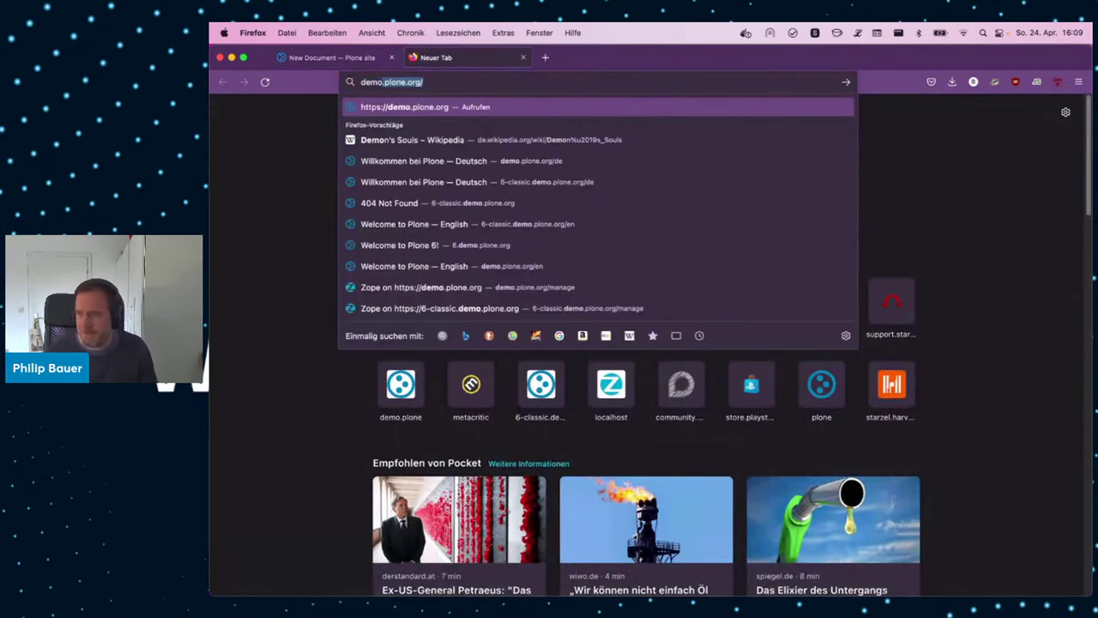
{"action": "key", "text": "Return"}
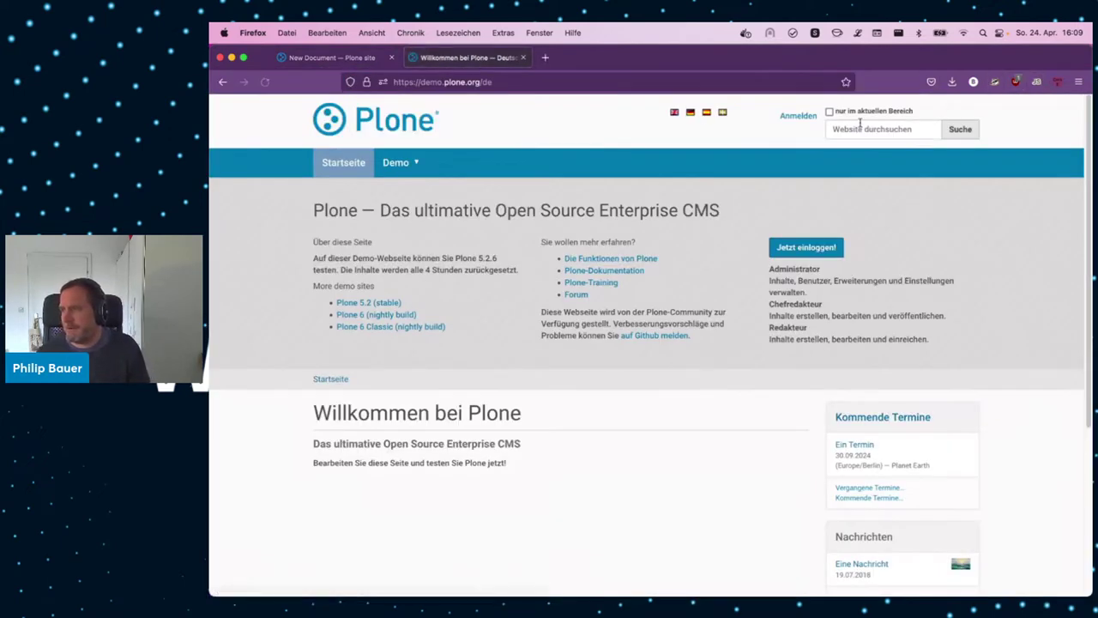
{"action": "left_click", "coordinate": [428, 83]}
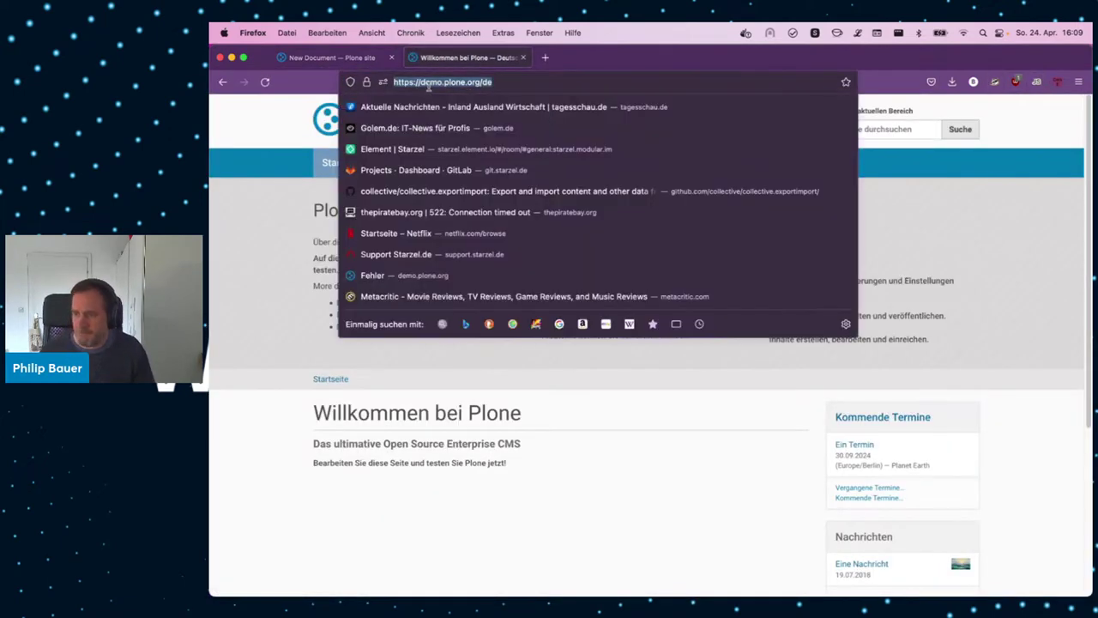
{"action": "type", "text": "6-classic."}
{"action": "key", "text": "Return"}
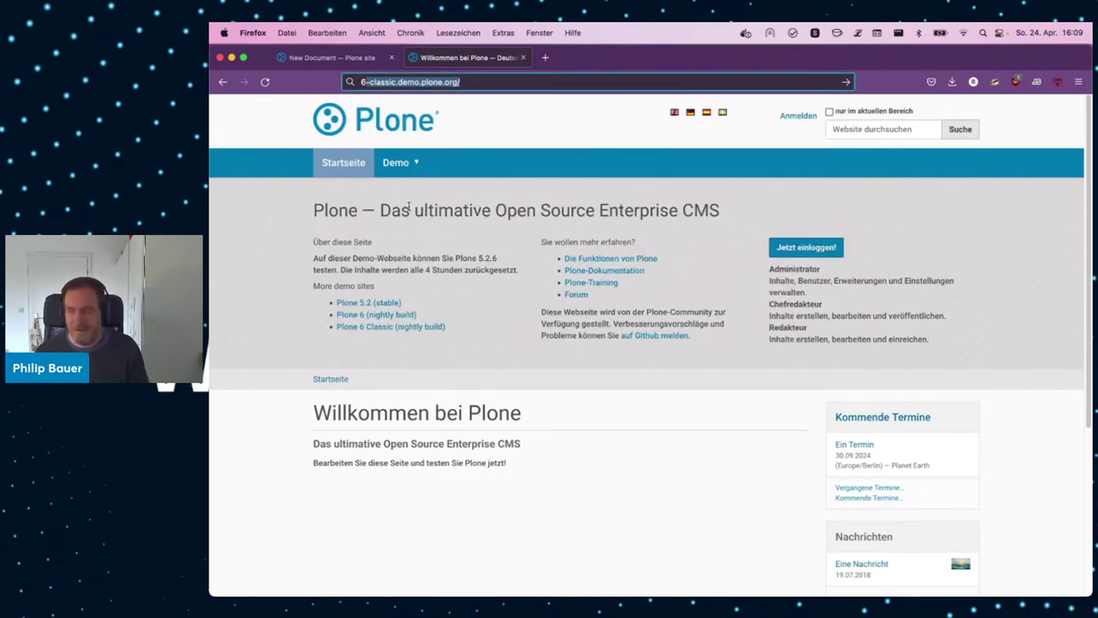
{"action": "key", "text": "Escape"}
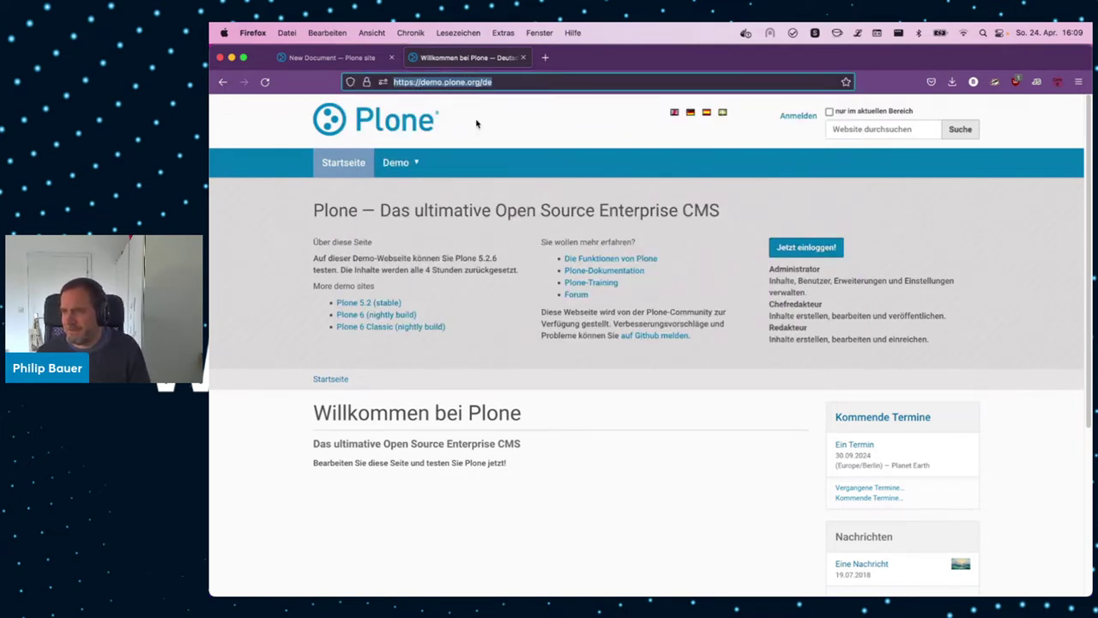
{"action": "left_click", "coordinate": [436, 214]}
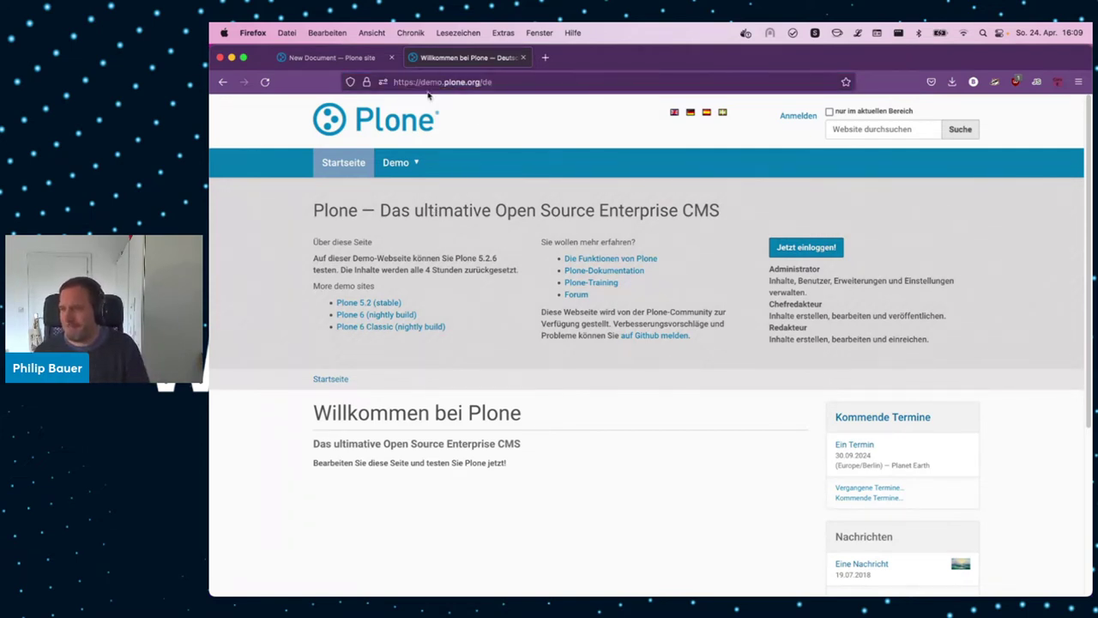
{"action": "left_click", "coordinate": [350, 315], "text": "super"}
{"action": "left_click", "coordinate": [631, 62]}
{"action": "key", "text": "super+w"}
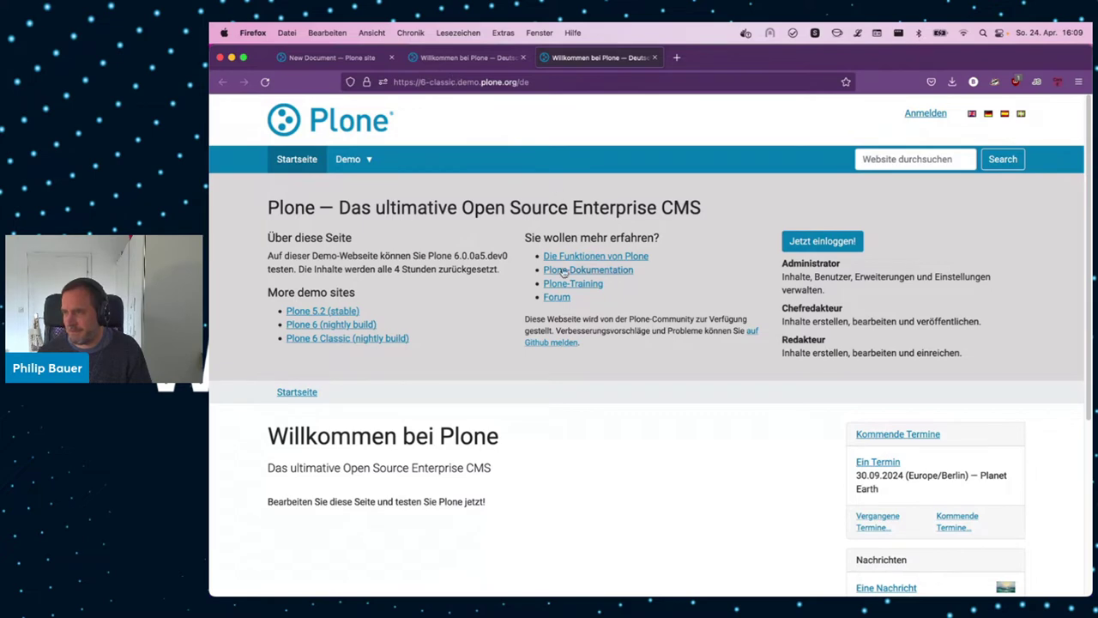
- Expand Demo and Ein Ordner in the demo's mobile menu, then return to New Document
{"action": "mouse_move", "coordinate": [369, 162]}
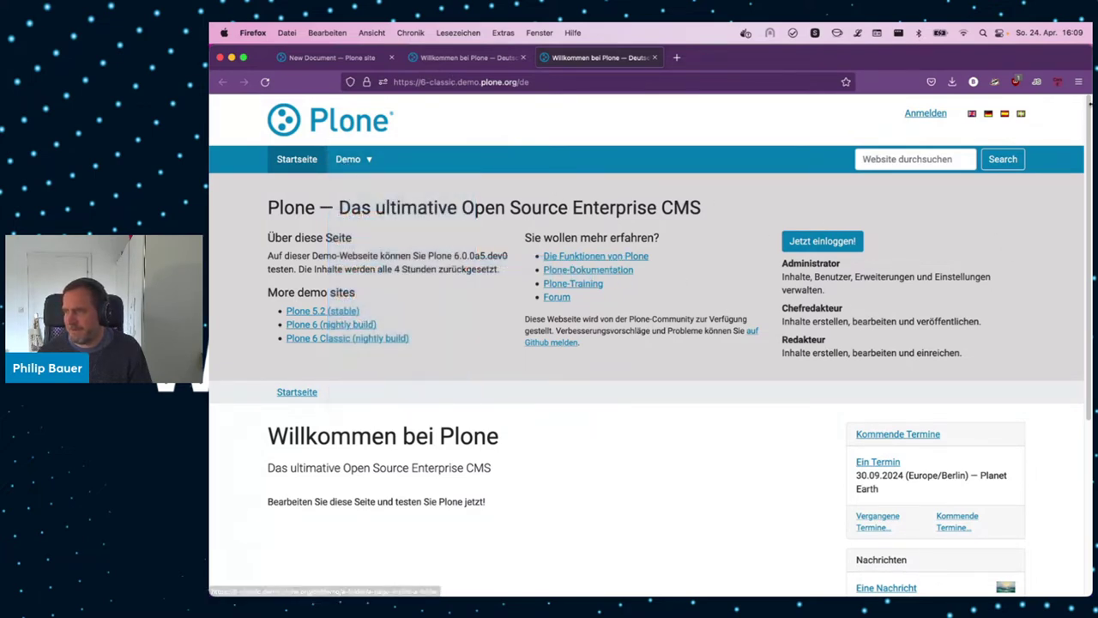
{"action": "key", "text": "ctrl+alt+Left"}
{"action": "left_click", "coordinate": [485, 151]}
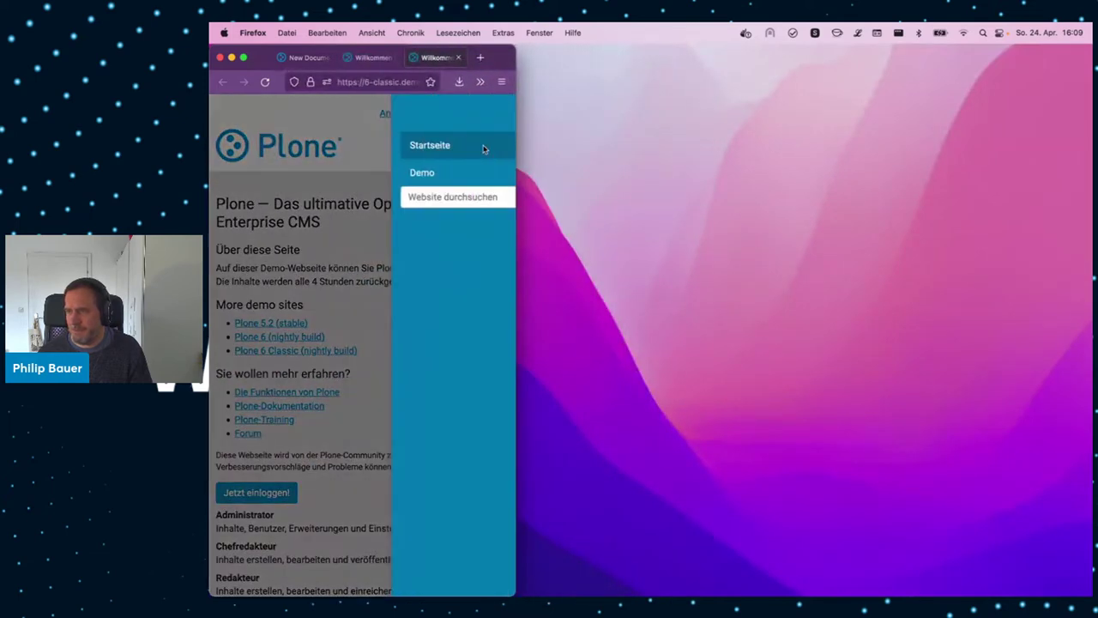
{"action": "left_click", "coordinate": [493, 172]}
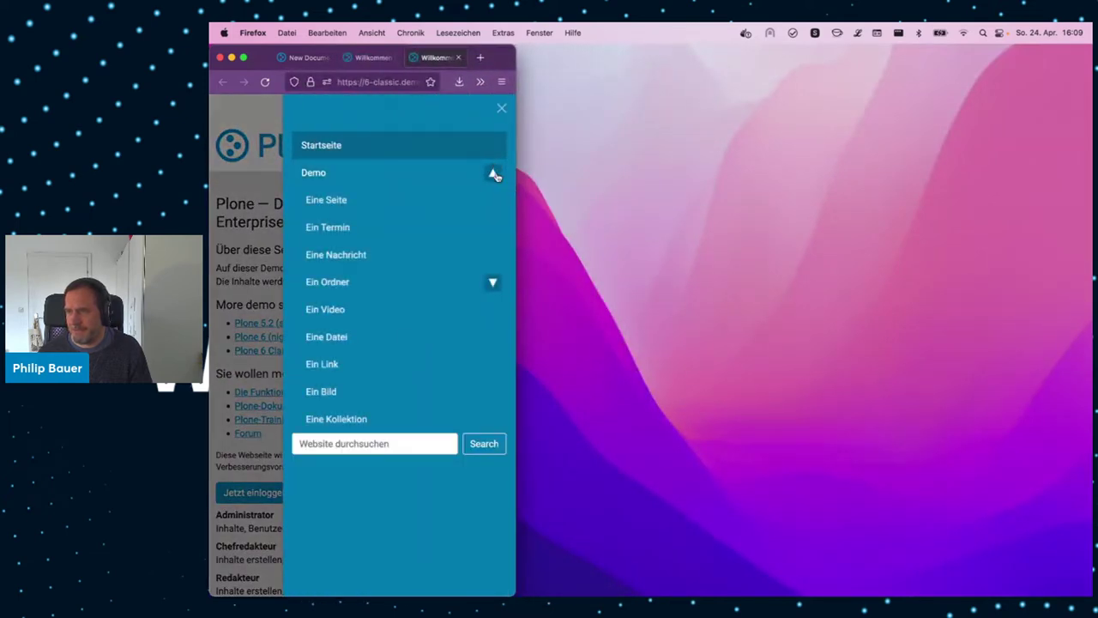
{"action": "left_click", "coordinate": [493, 284]}
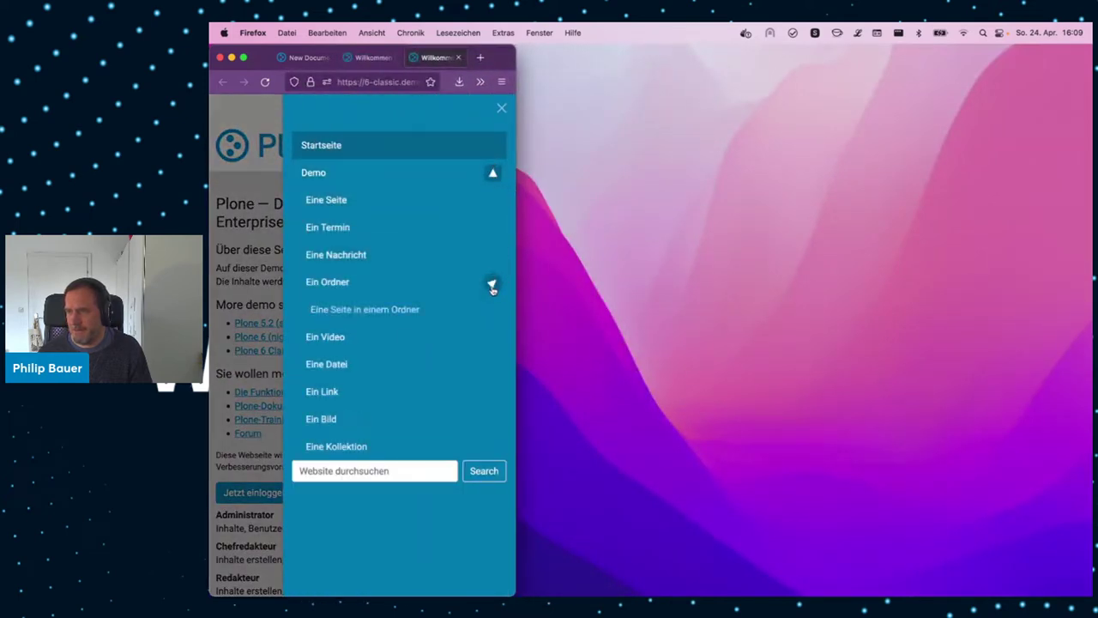
{"action": "left_click", "coordinate": [502, 107]}
{"action": "left_click_drag", "start_coordinate": [524, 133], "coordinate": [1093, 136]}
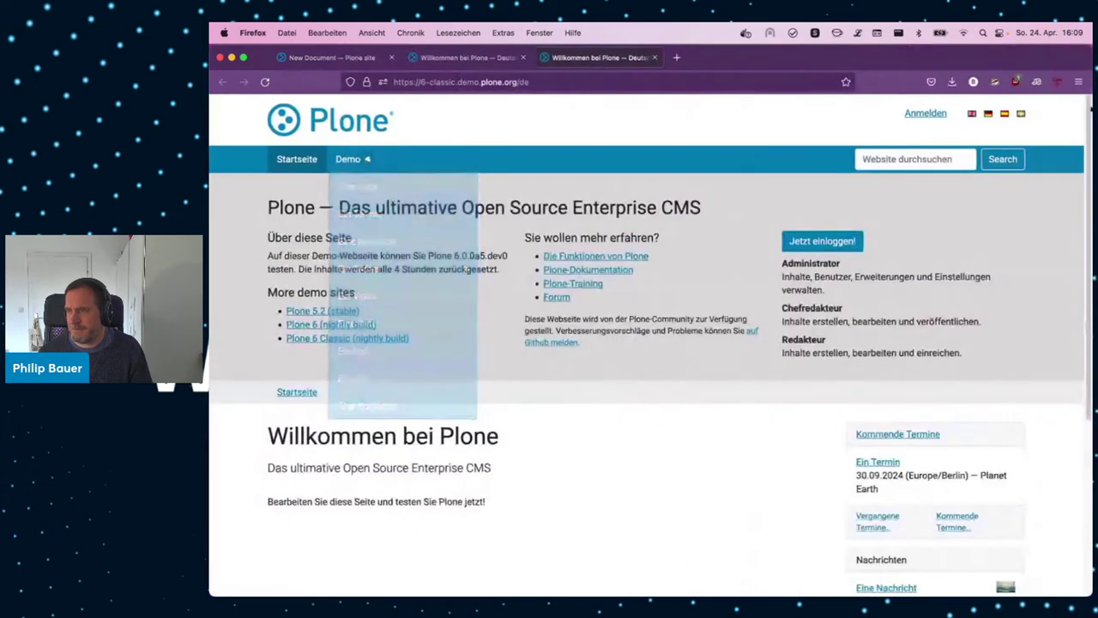
{"action": "left_click", "coordinate": [330, 57]}
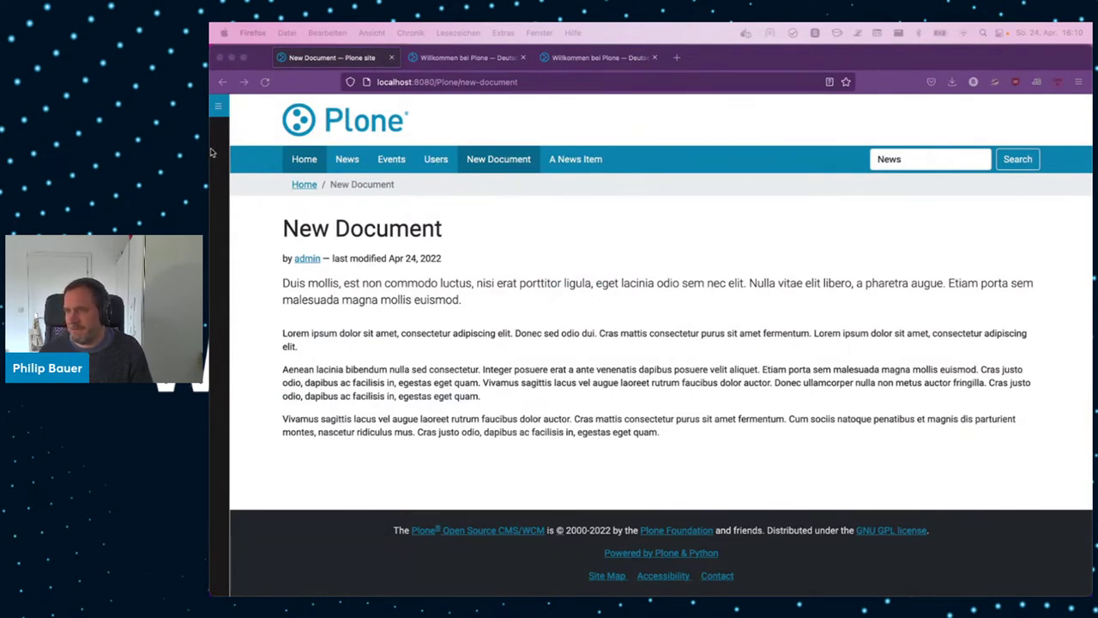
- Delete the second and third body paragraphs of New Document and save
{"action": "left_click", "coordinate": [217, 158]}
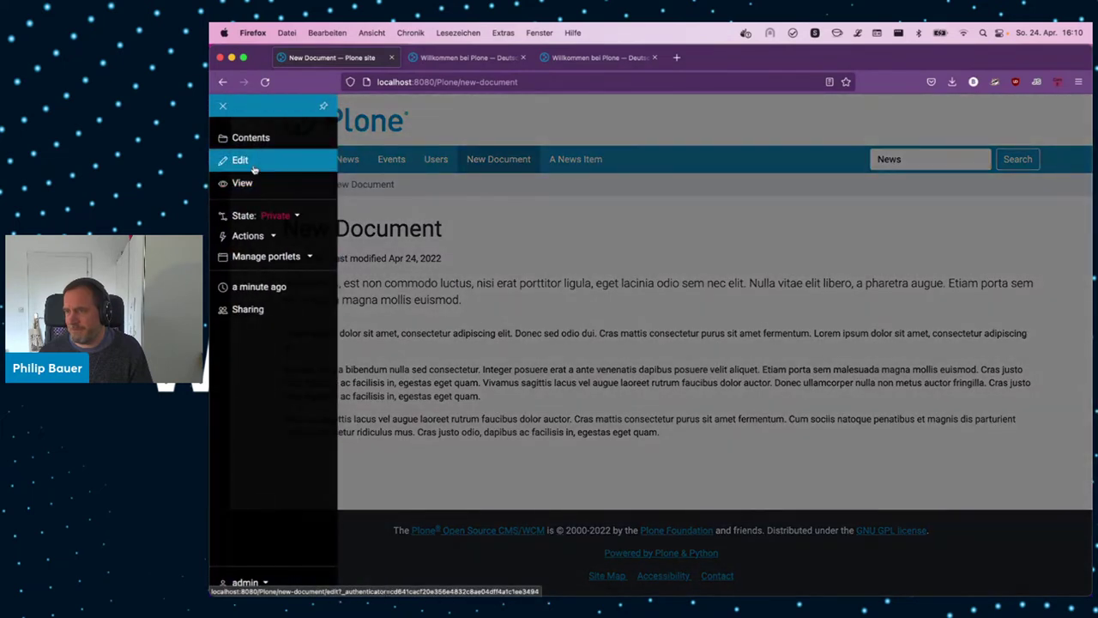
{"action": "left_click", "coordinate": [253, 167]}
{"action": "scroll", "coordinate": [394, 317], "scroll_direction": "down", "scroll_amount": 5}
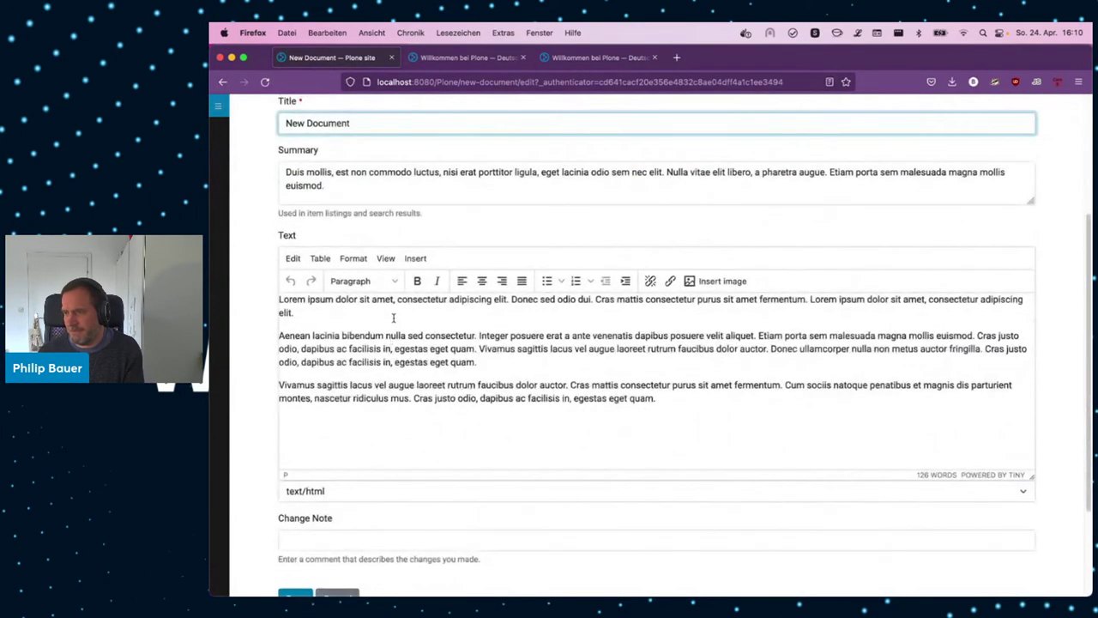
{"action": "left_click_drag", "start_coordinate": [393, 318], "coordinate": [633, 437]}
{"action": "key", "text": "BackSpace"}
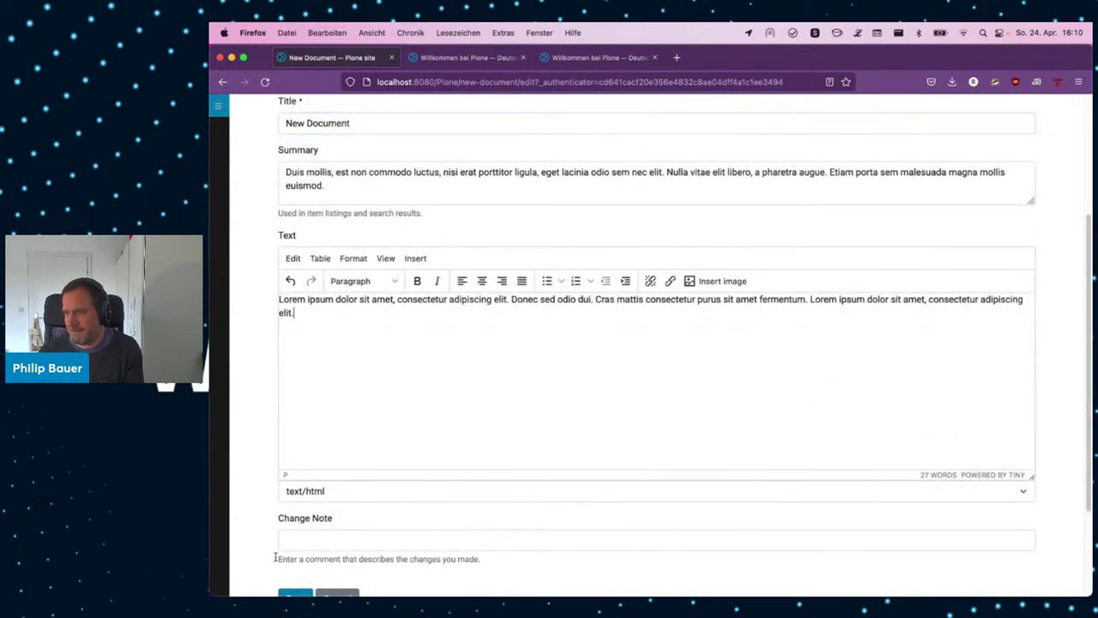
{"action": "scroll", "coordinate": [276, 549], "scroll_direction": "down", "scroll_amount": 3}
{"action": "left_click", "coordinate": [295, 493]}
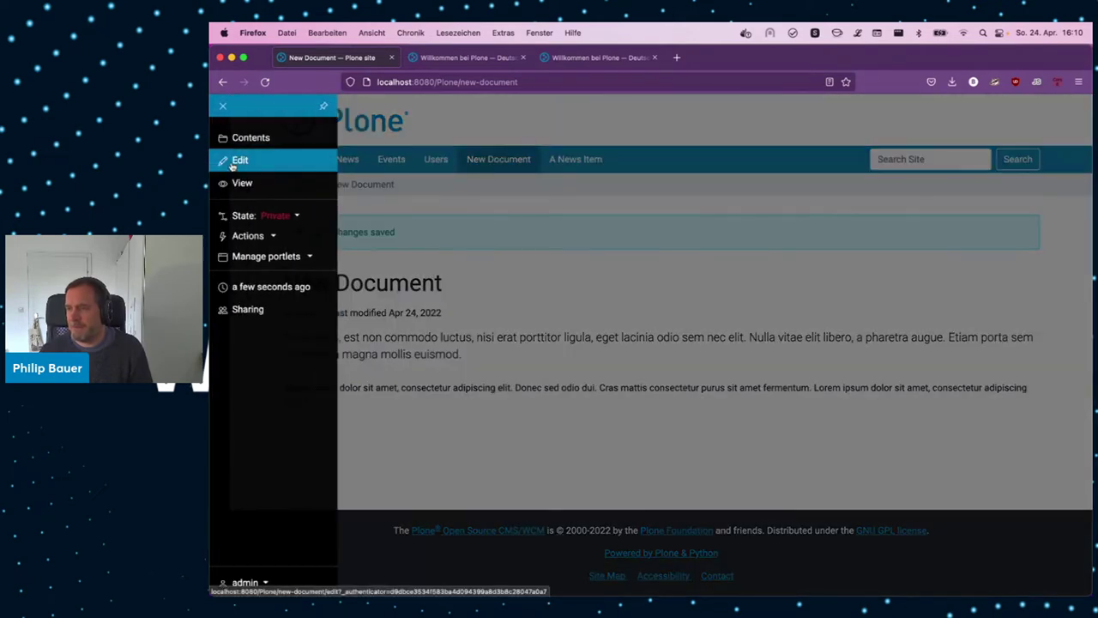
- Open New Document's edit form and scroll down to its Text editor
{"action": "left_click", "coordinate": [231, 162]}
{"action": "scroll", "coordinate": [267, 361], "scroll_direction": "down", "scroll_amount": 5}
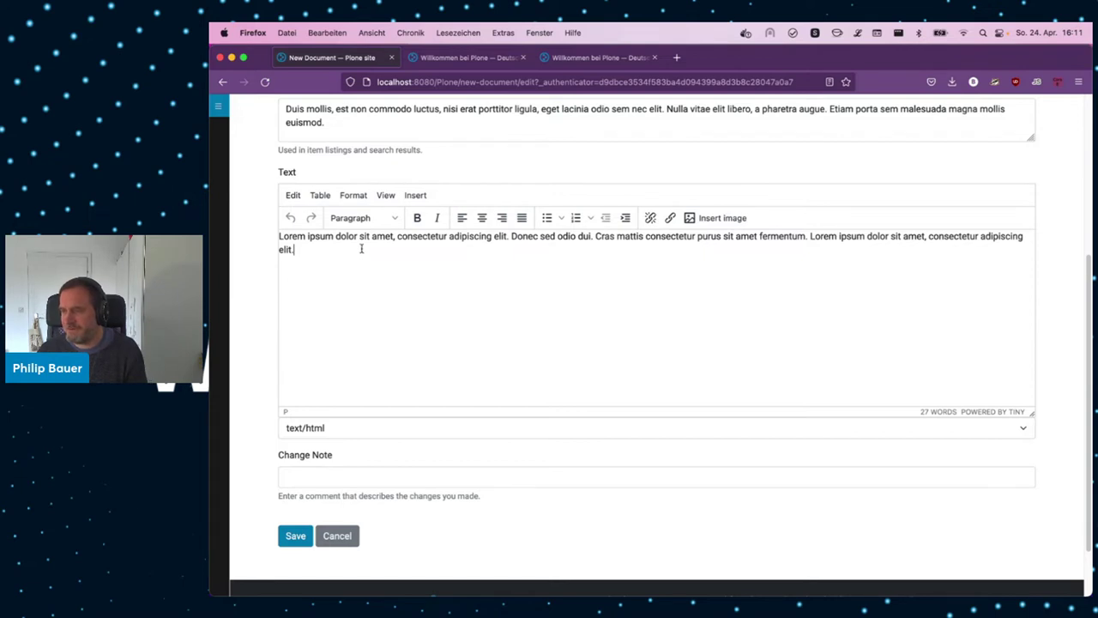
- Paste three lorem ipsum paragraphs after the first and fix the join between them
{"action": "key", "text": "Return"}
{"action": "left_click", "coordinate": [857, 32]}
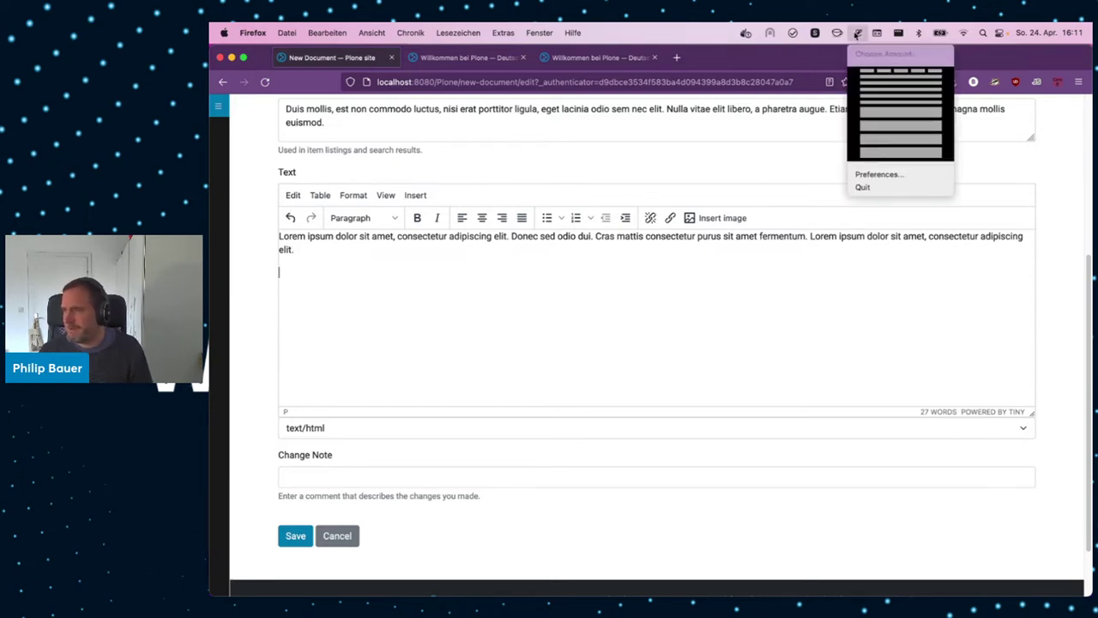
{"action": "left_click", "coordinate": [888, 142]}
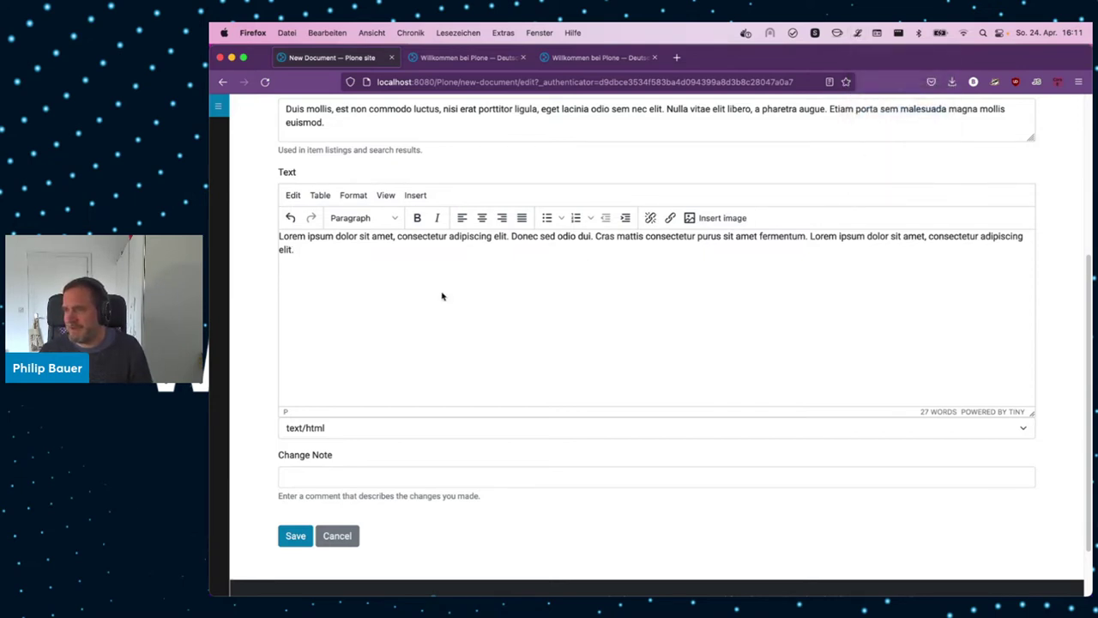
{"action": "type", "text": "Lorem ipsum dolor sit amet, consectetur adipiscing elit. Fusce dapibus, tellus ac cursus commodo, tortor mauris condimentum nibh, ut fermentum massa justo sit amet risus. Lorem ipsum dolor sit amet, consectetur adipiscing elit. Duis mollis, est non commodo luctus, nisi erat porttitor ligula, eget lacinia odio sem nec elit.  Maecenas faucibus mollis interdum. Donec id elit non mi porta gravida at eget metus. Curabitur blandit tempus porttitor. Praesent commodo cursus magna, vel scelerisque nisl consectetur et. Donec sed odio dui. Cras mattis consectetur purus sit amet fermentum. Morbi leo risus, porta ac consectetur ac, vestibulum at eros.  Vestibulum id ligula porta felis euismod semper. Praesent commodo cursus magna, vel scelerisque nisl consectetur et. Praesent commodo cursus magna, vel scelerisque nisl consectetur et. Nullam quis risus eget urna mollis ornare vel eu leo. Donec id elit non mi porta gravida at eget metus. Donec sed odio dui."}
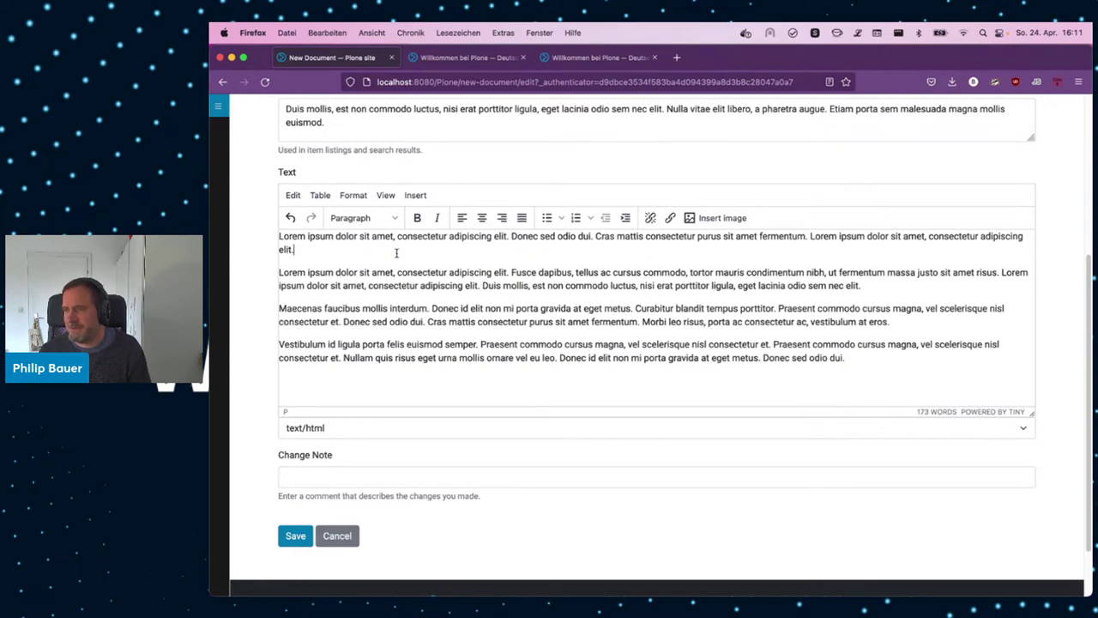
{"action": "key", "text": "Return"}
{"action": "key", "text": "BackSpace"}
{"action": "key", "text": "Delete"}
{"action": "key", "text": "BackSpace"}
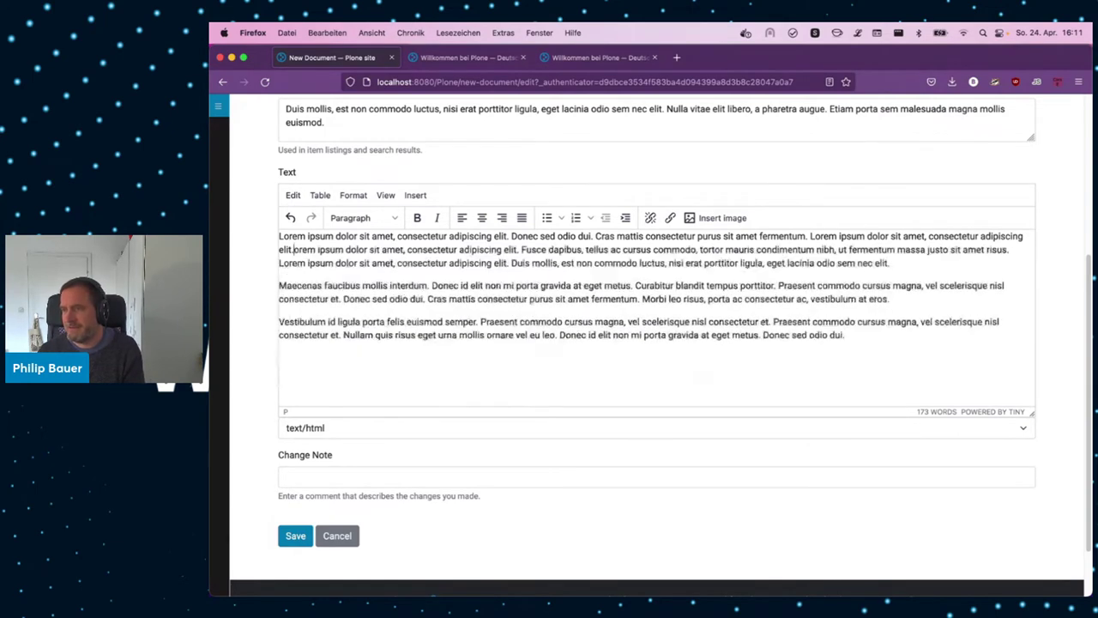
{"action": "type", "text": "L"}
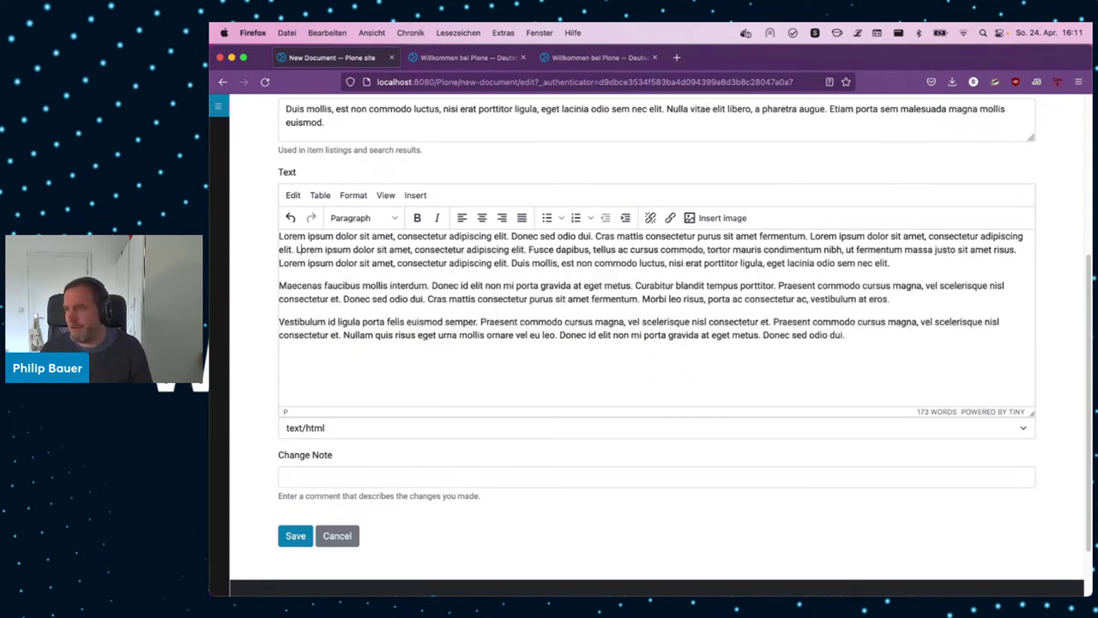
- Format the first paragraph as 'Text in 3 columns' and save the document
{"action": "left_click_drag", "start_coordinate": [901, 263], "coordinate": [278, 235]}
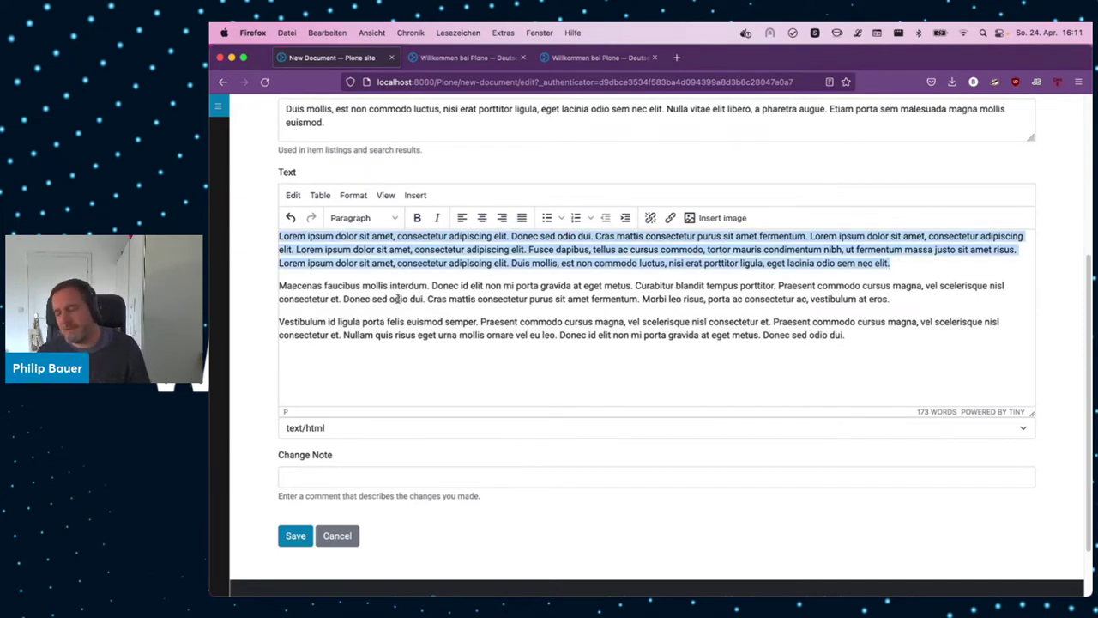
{"action": "left_click", "coordinate": [361, 218]}
{"action": "mouse_move", "coordinate": [372, 283]}
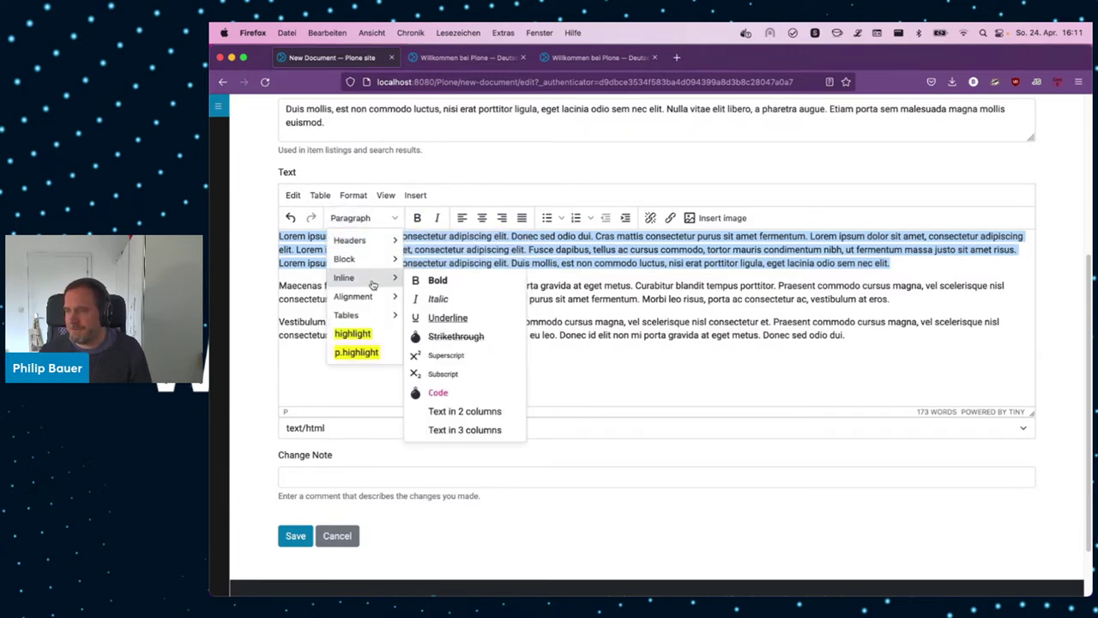
{"action": "left_click", "coordinate": [486, 432]}
{"action": "left_click", "coordinate": [593, 318]}
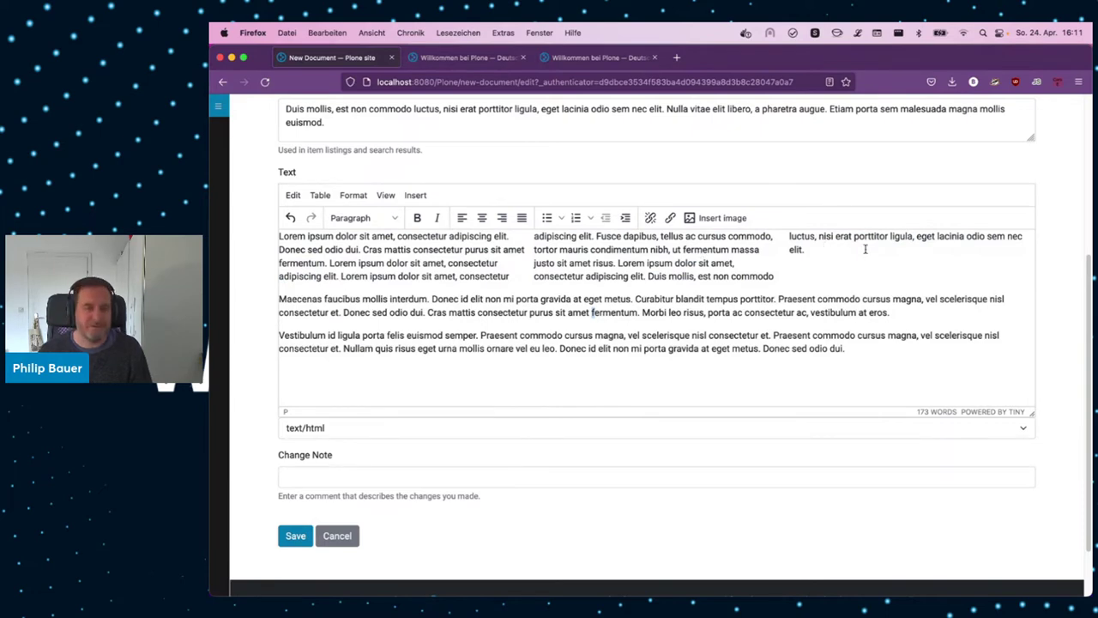
{"action": "left_click", "coordinate": [295, 535]}
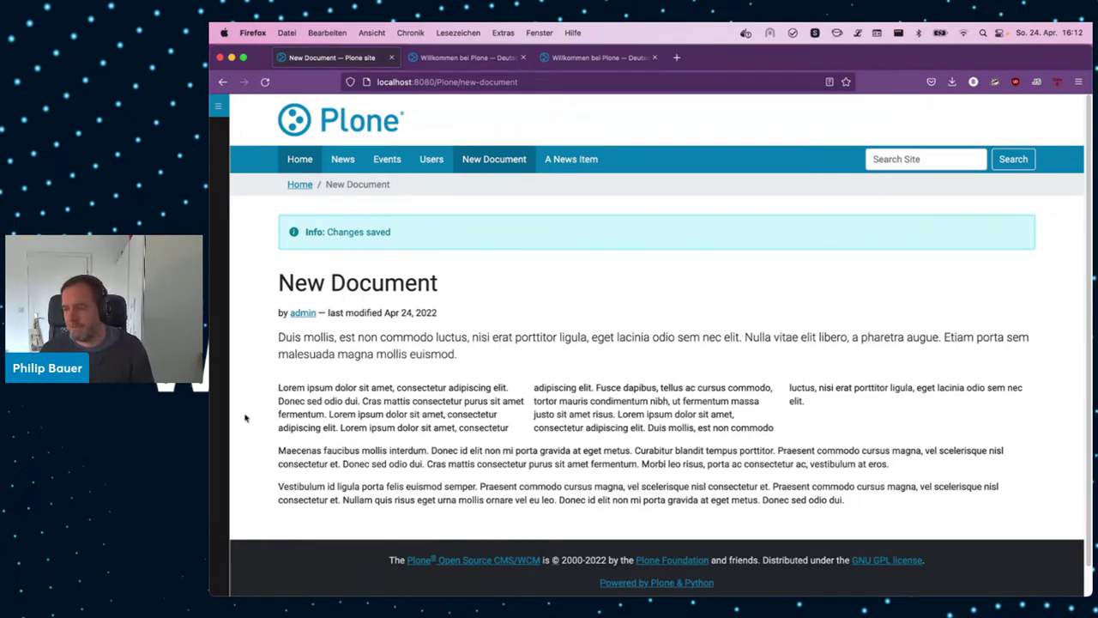
- Go from the admin menu's Site Setup to the TinyMCE settings control panel
{"action": "left_click", "coordinate": [223, 433]}
{"action": "left_click", "coordinate": [247, 581]}
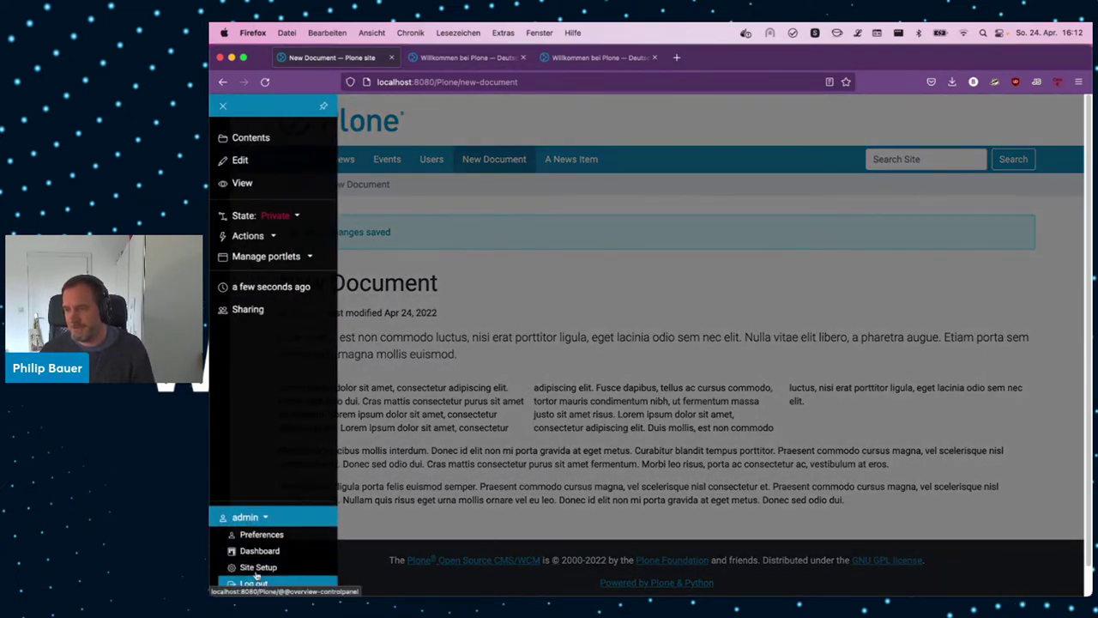
{"action": "left_click", "coordinate": [257, 569]}
{"action": "scroll", "coordinate": [941, 385], "scroll_direction": "down", "scroll_amount": 5}
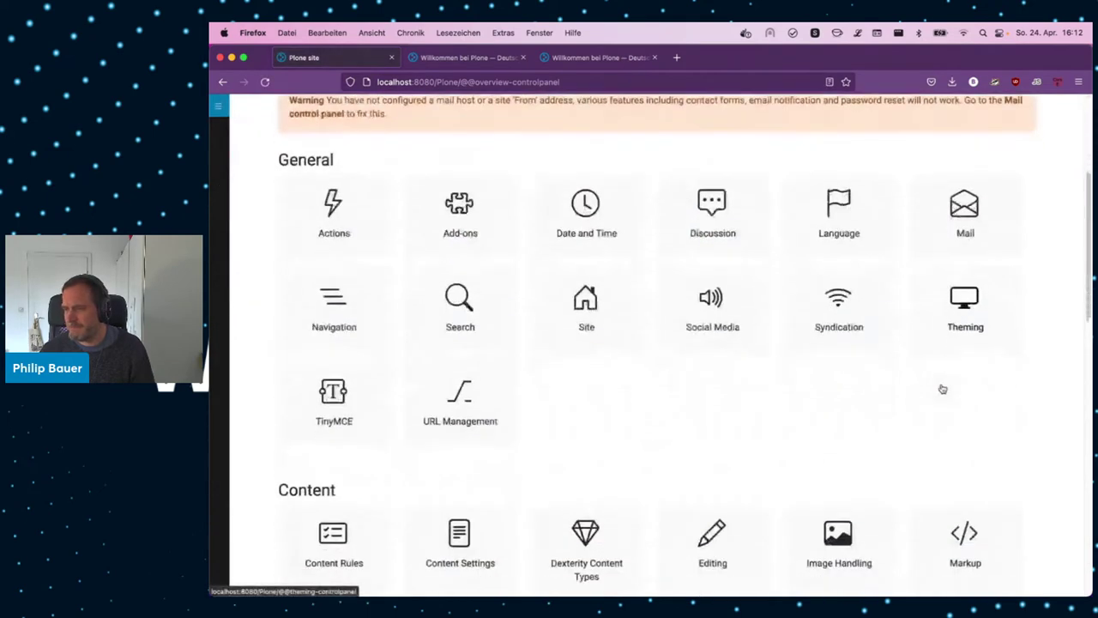
{"action": "left_click", "coordinate": [301, 396]}
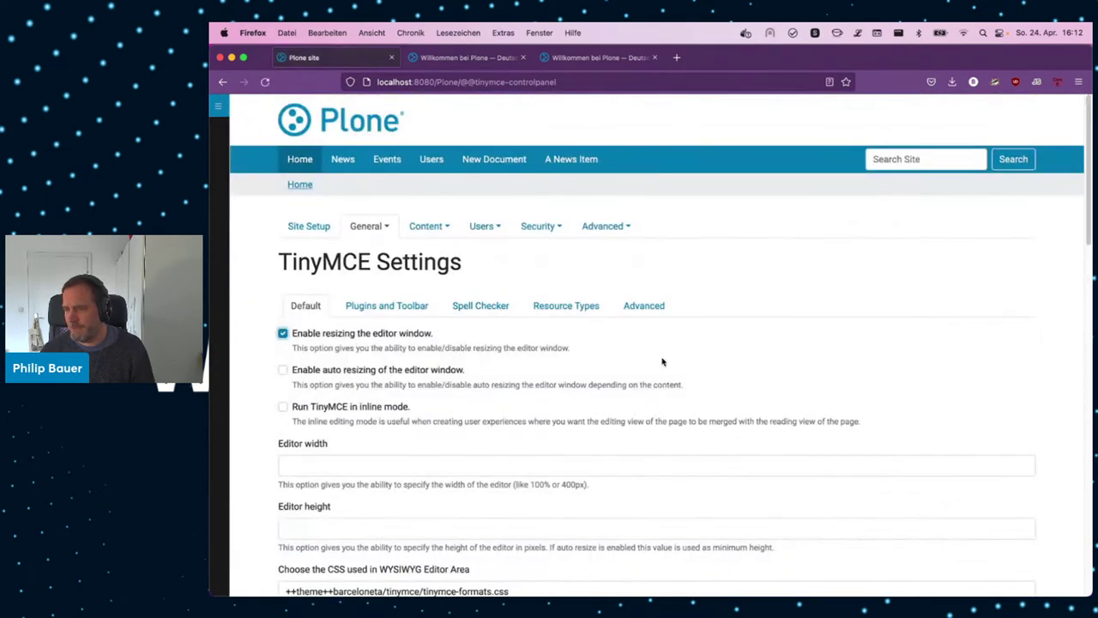
- Browse the Plugins and Toolbar, Spell Checker and Resource Types tabs, then return to Default
{"action": "scroll", "coordinate": [599, 297], "scroll_direction": "down", "scroll_amount": 3}
{"action": "scroll", "coordinate": [647, 518], "scroll_direction": "down", "scroll_amount": 2}
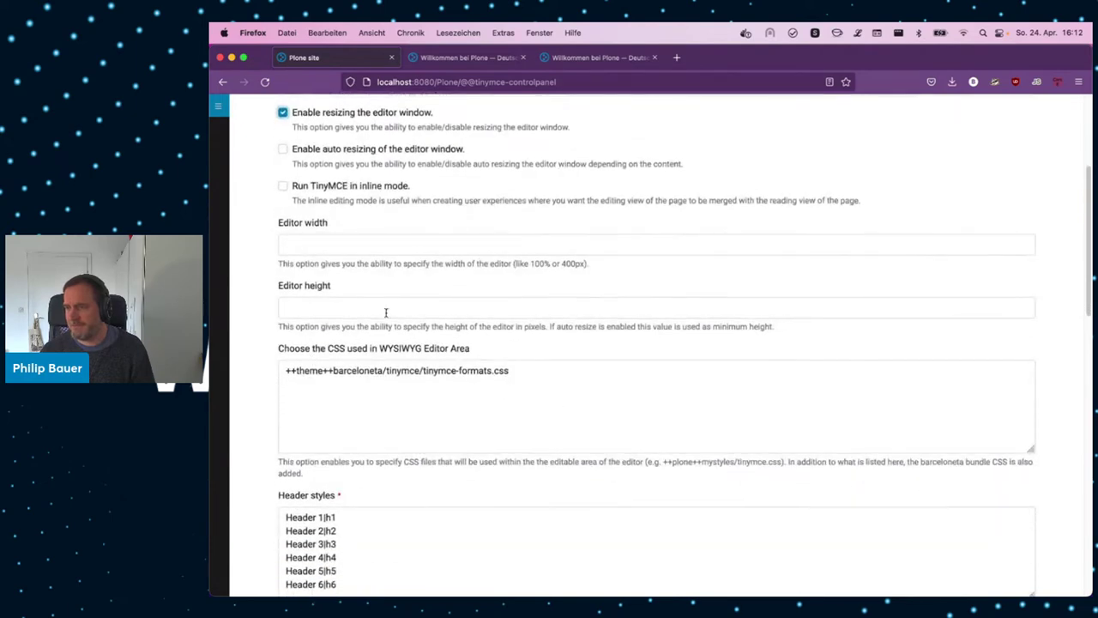
{"action": "scroll", "coordinate": [381, 284], "scroll_direction": "up", "scroll_amount": 3}
{"action": "left_click", "coordinate": [369, 203]}
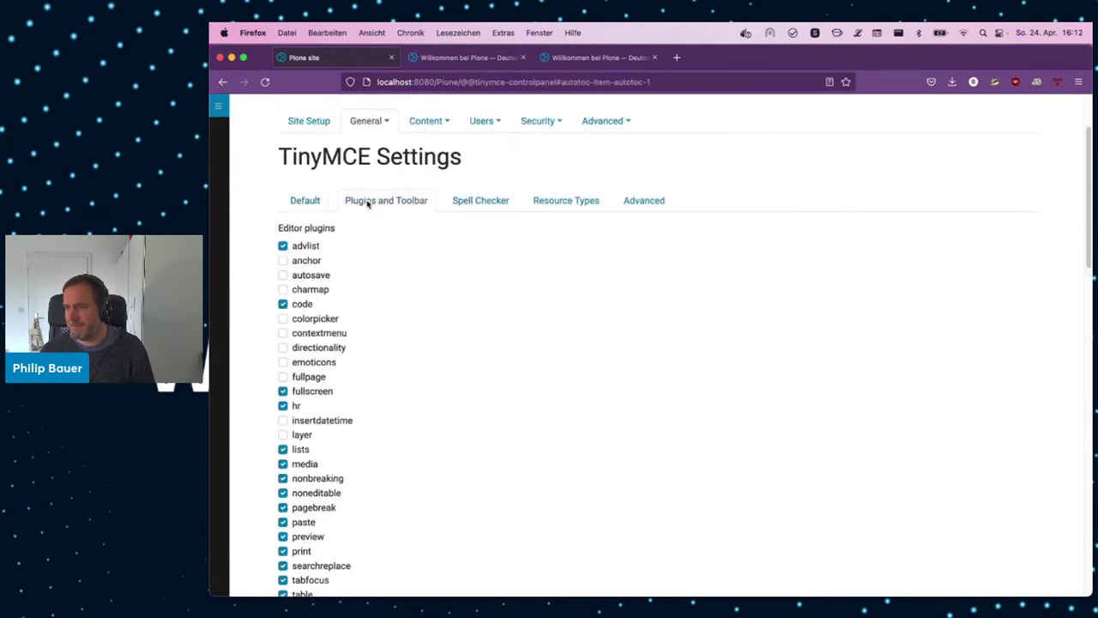
{"action": "left_click", "coordinate": [461, 202]}
{"action": "left_click", "coordinate": [535, 202]}
{"action": "left_click", "coordinate": [311, 209]}
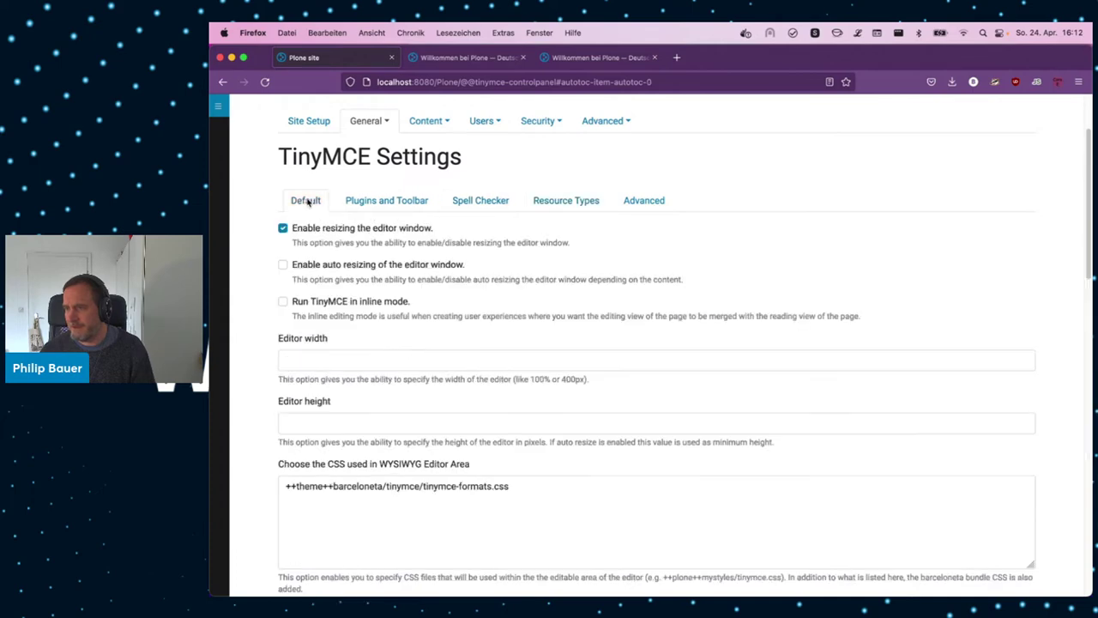
- Scroll through the Formats JSON, including its textcolumns2 and textcolumns3 styles
{"action": "scroll", "coordinate": [461, 448], "scroll_direction": "down", "scroll_amount": 15}
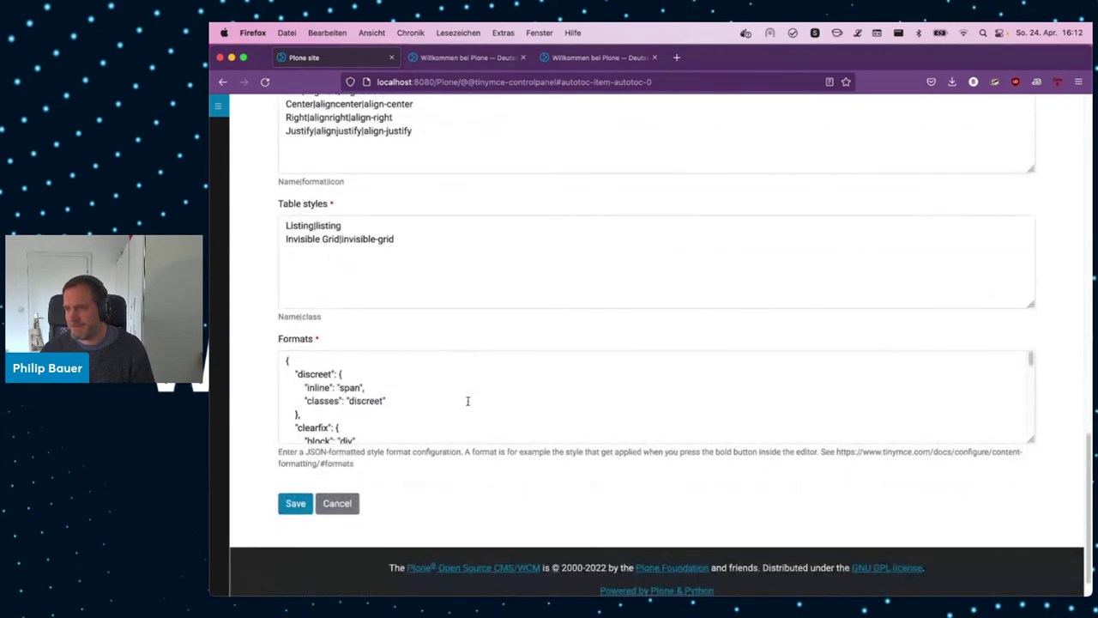
{"action": "scroll", "coordinate": [424, 409], "scroll_direction": "down", "scroll_amount": 10}
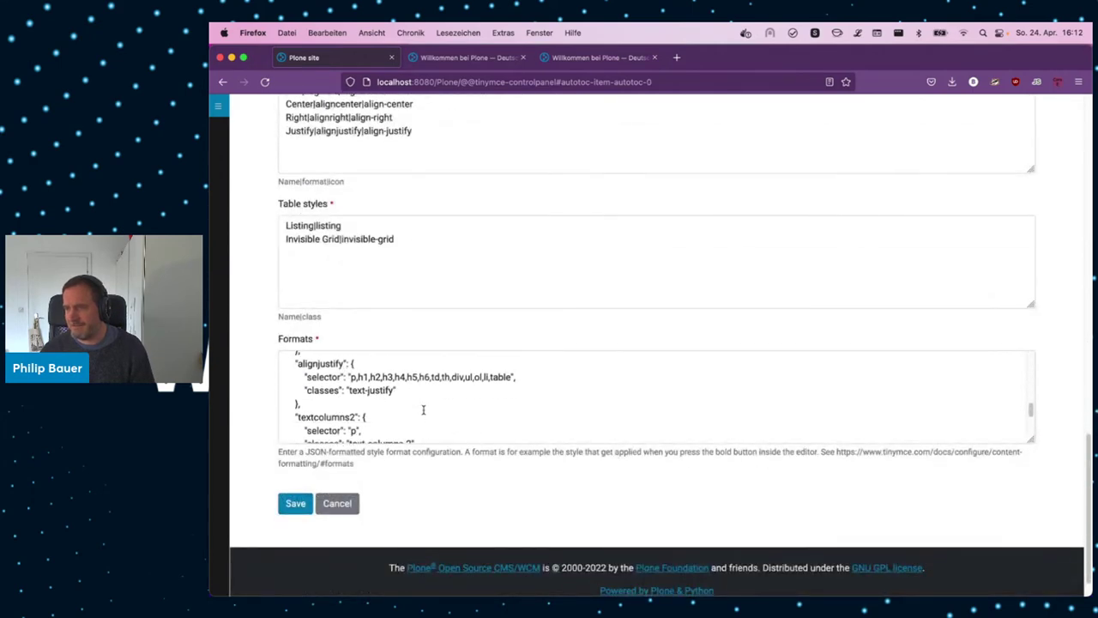
{"action": "scroll", "coordinate": [423, 410], "scroll_direction": "down", "scroll_amount": 4}
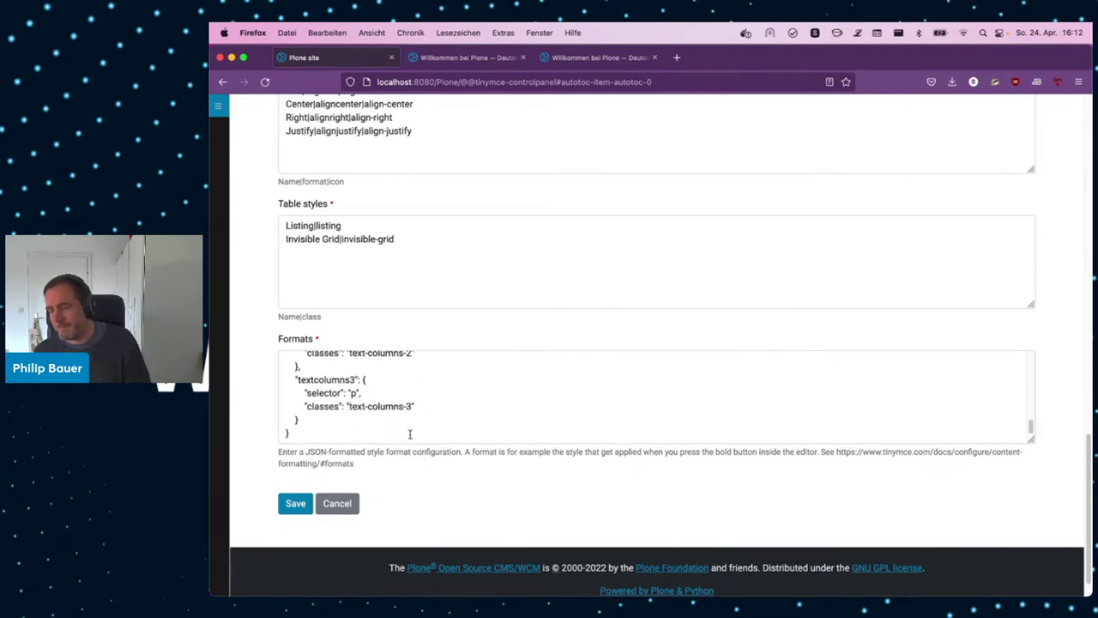
{"action": "scroll", "coordinate": [455, 218], "scroll_direction": "up", "scroll_amount": 20}
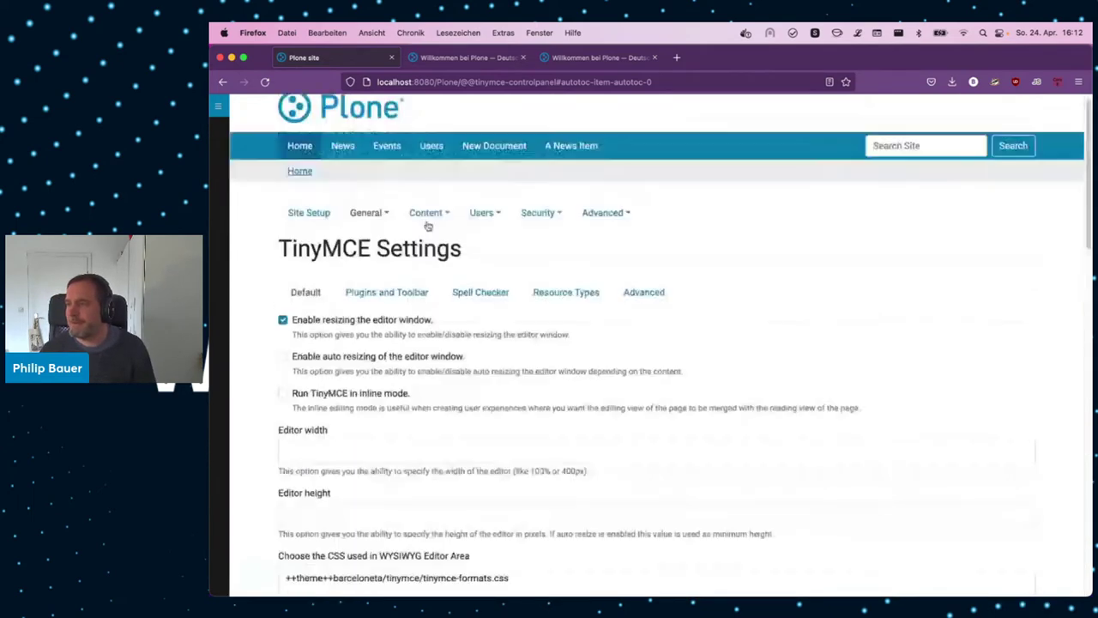
{"action": "left_click", "coordinate": [347, 124]}
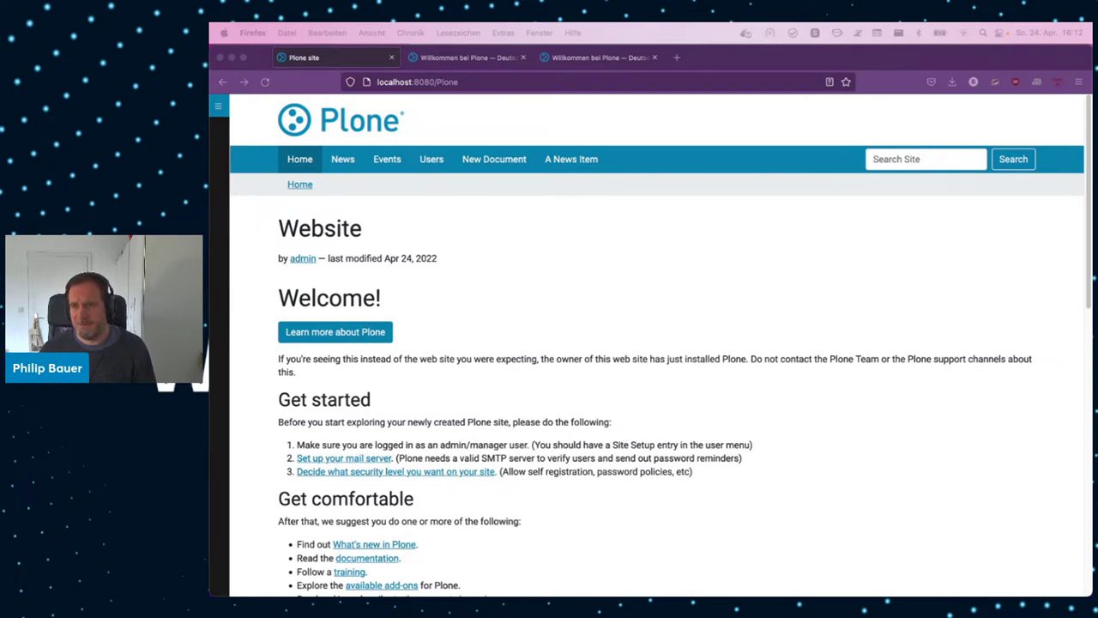
{"action": "left_click", "coordinate": [474, 81]}
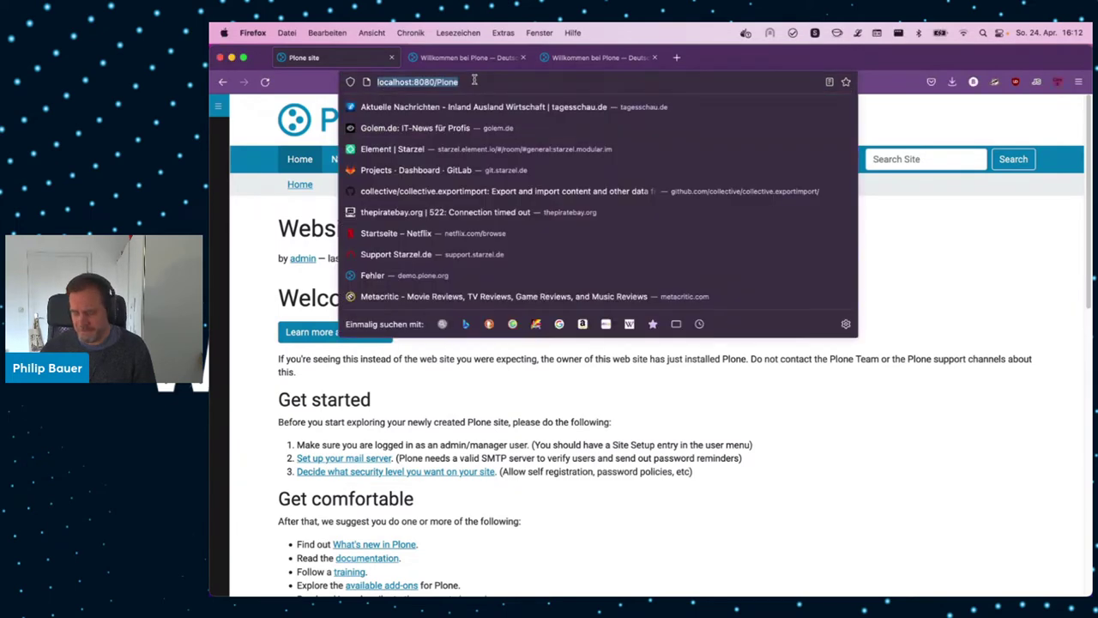
{"action": "key", "text": "Right"}
{"action": "type", "text": "/@@test-rendering"}
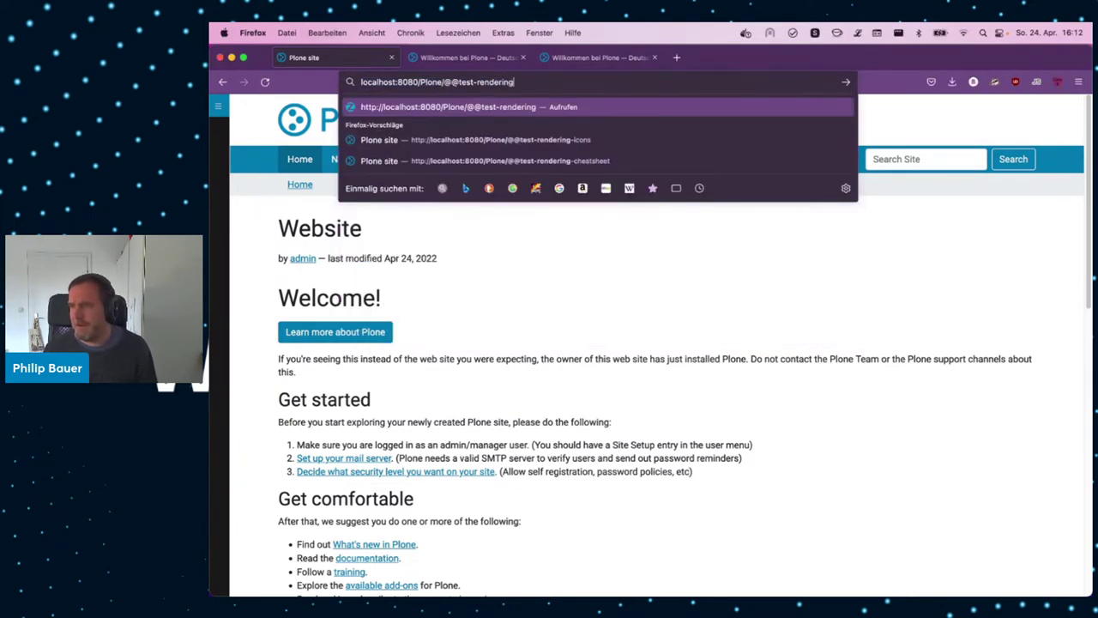
{"action": "key", "text": "Return"}
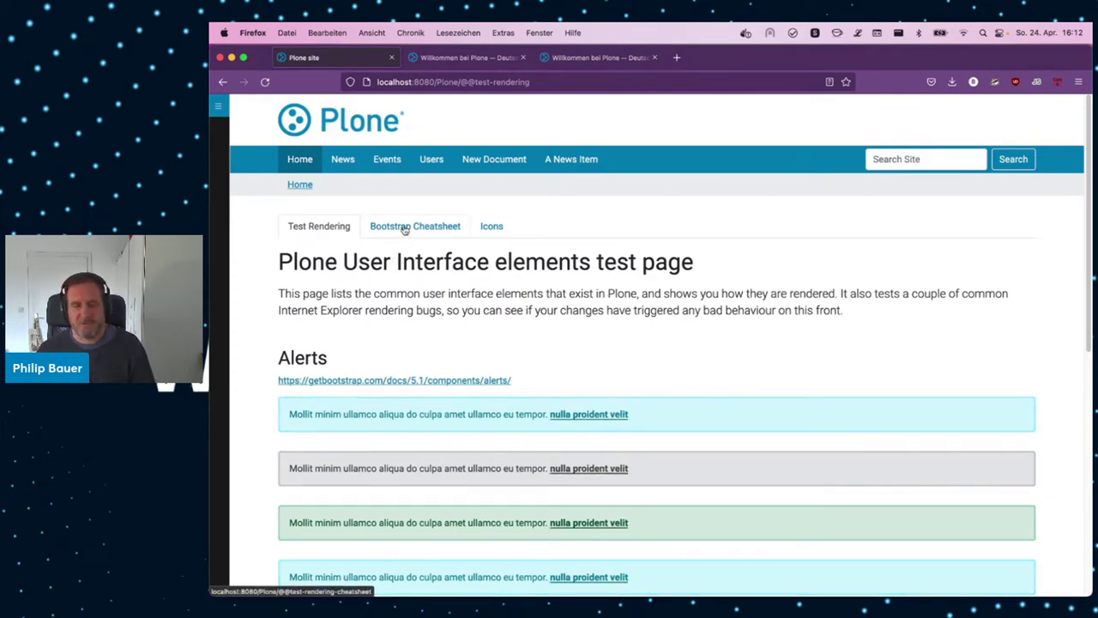
- Switch to the Bootstrap Cheatsheet page and scroll through its component samples
{"action": "left_click", "coordinate": [404, 228]}
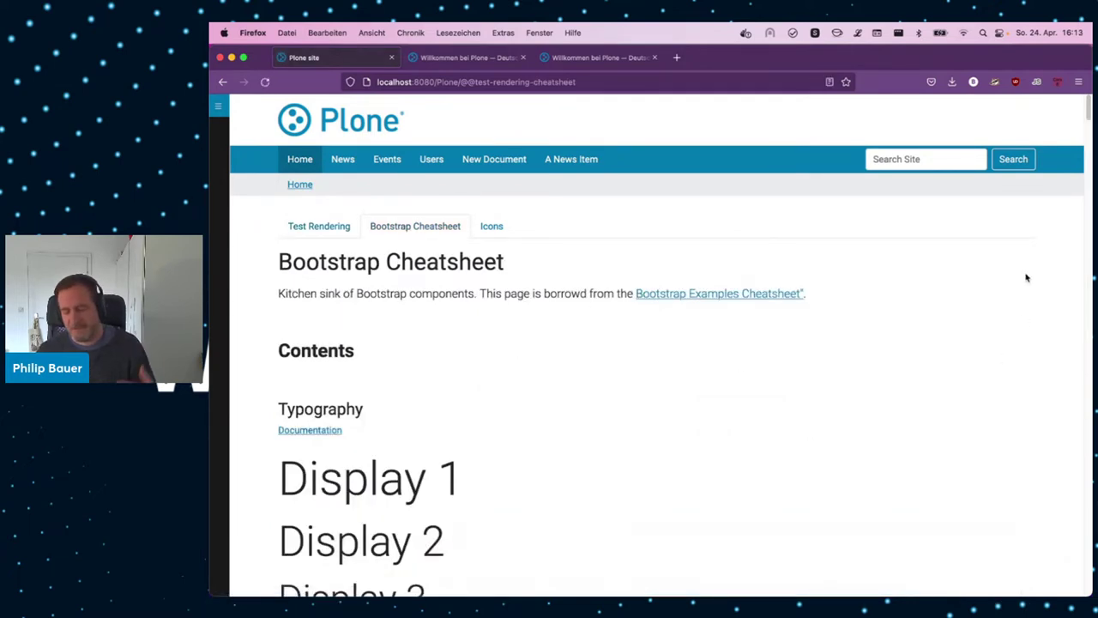
{"action": "scroll", "coordinate": [1022, 376], "scroll_direction": "down", "scroll_amount": 10}
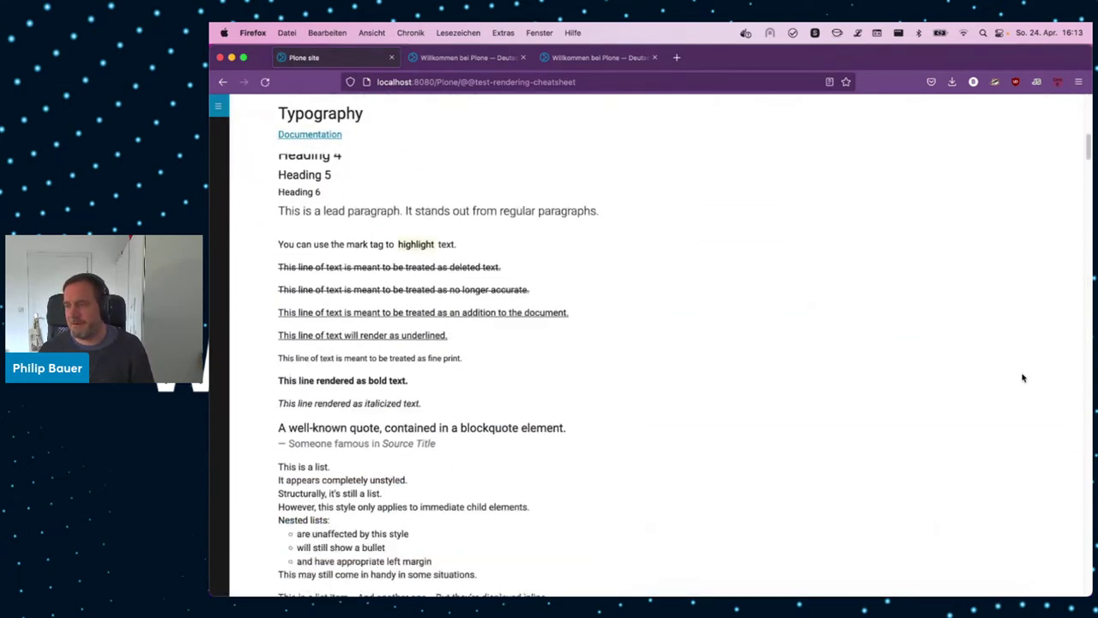
{"action": "scroll", "coordinate": [1021, 376], "scroll_direction": "down", "scroll_amount": 10}
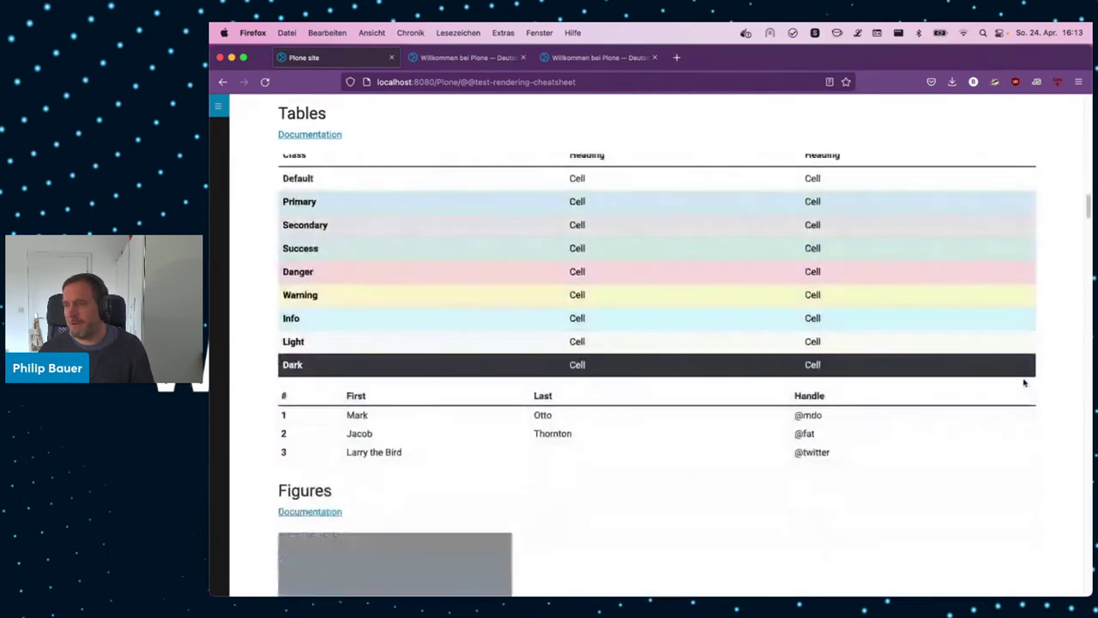
{"action": "scroll", "coordinate": [1024, 383], "scroll_direction": "down", "scroll_amount": 5}
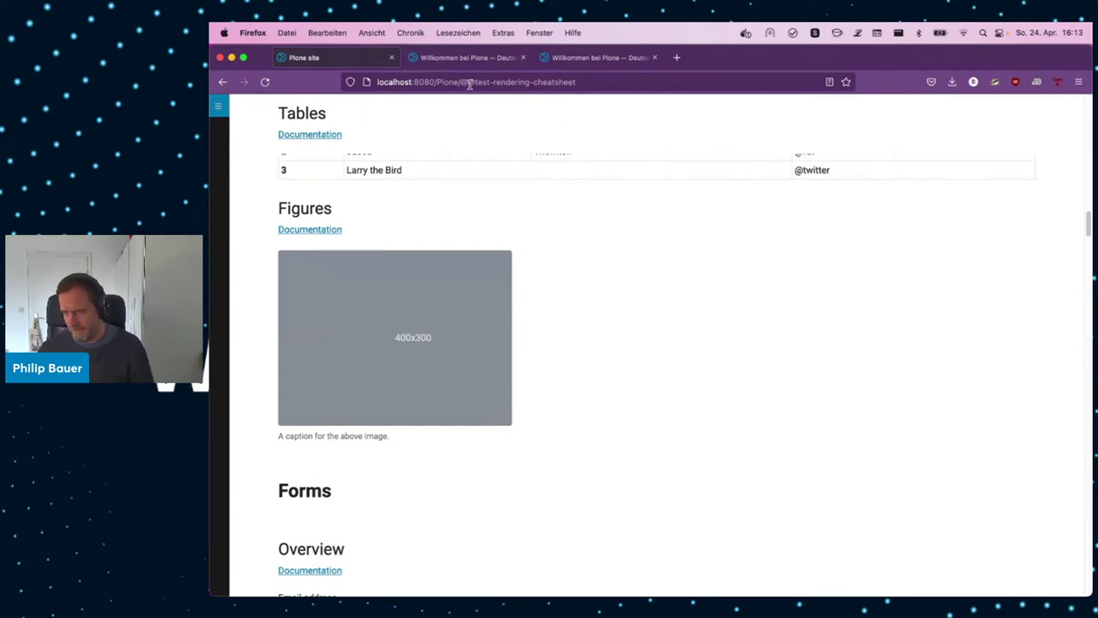
{"action": "scroll", "coordinate": [713, 361], "scroll_direction": "down", "scroll_amount": 5}
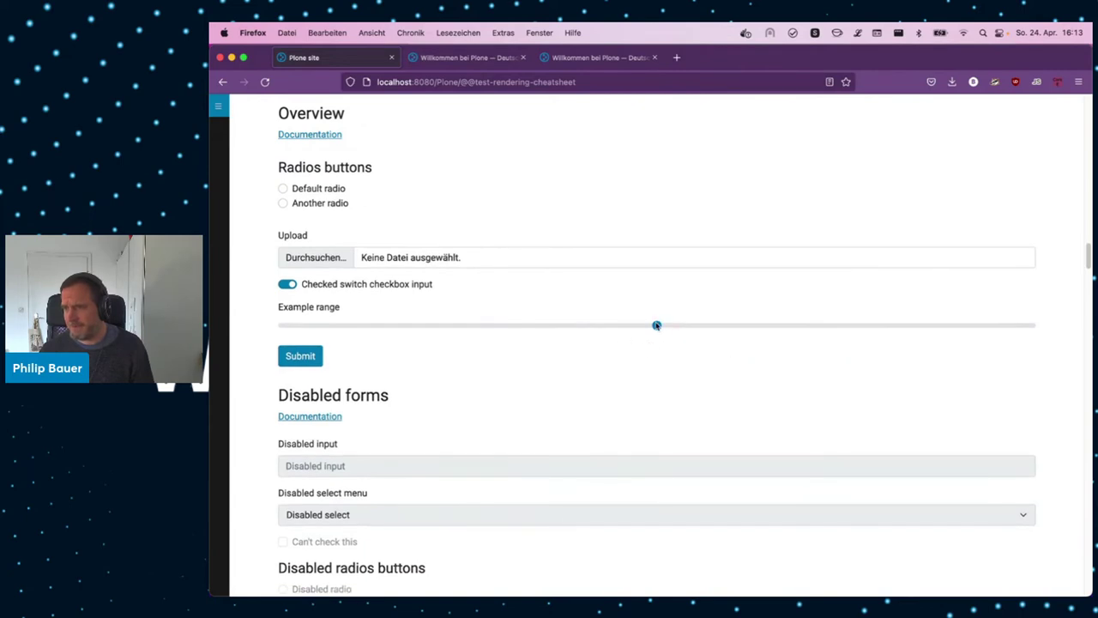
{"action": "left_click_drag", "start_coordinate": [657, 328], "coordinate": [446, 327]}
{"action": "scroll", "coordinate": [589, 399], "scroll_direction": "down", "scroll_amount": 3}
{"action": "scroll", "coordinate": [588, 403], "scroll_direction": "down", "scroll_amount": 8}
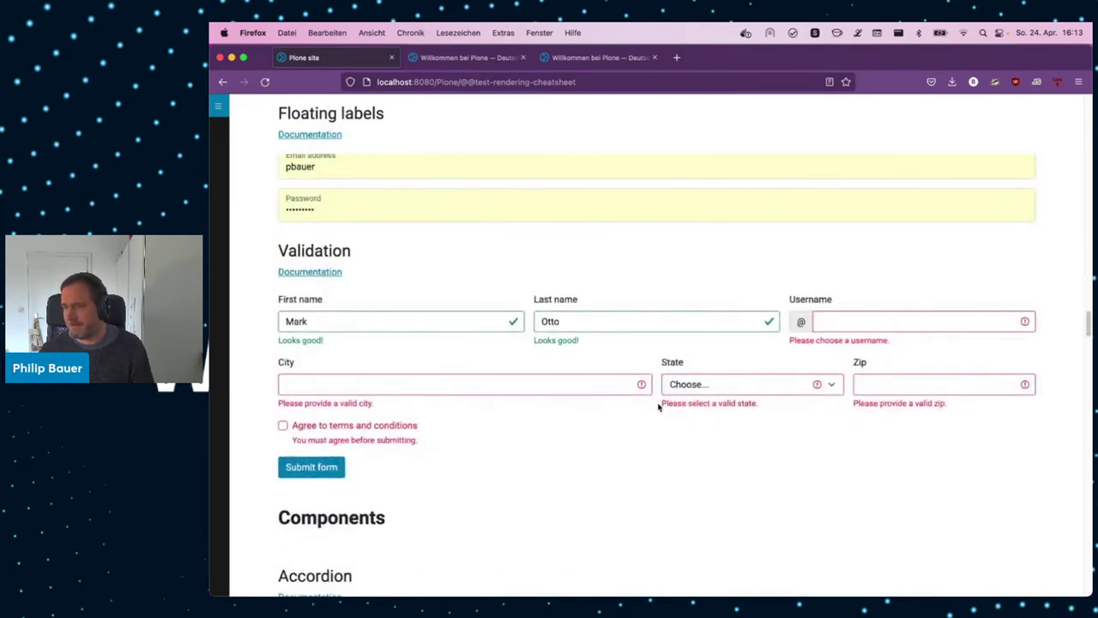
{"action": "scroll", "coordinate": [652, 412], "scroll_direction": "down", "scroll_amount": 10}
{"action": "scroll", "coordinate": [652, 417], "scroll_direction": "down", "scroll_amount": 12}
{"action": "scroll", "coordinate": [657, 420], "scroll_direction": "down", "scroll_amount": 8}
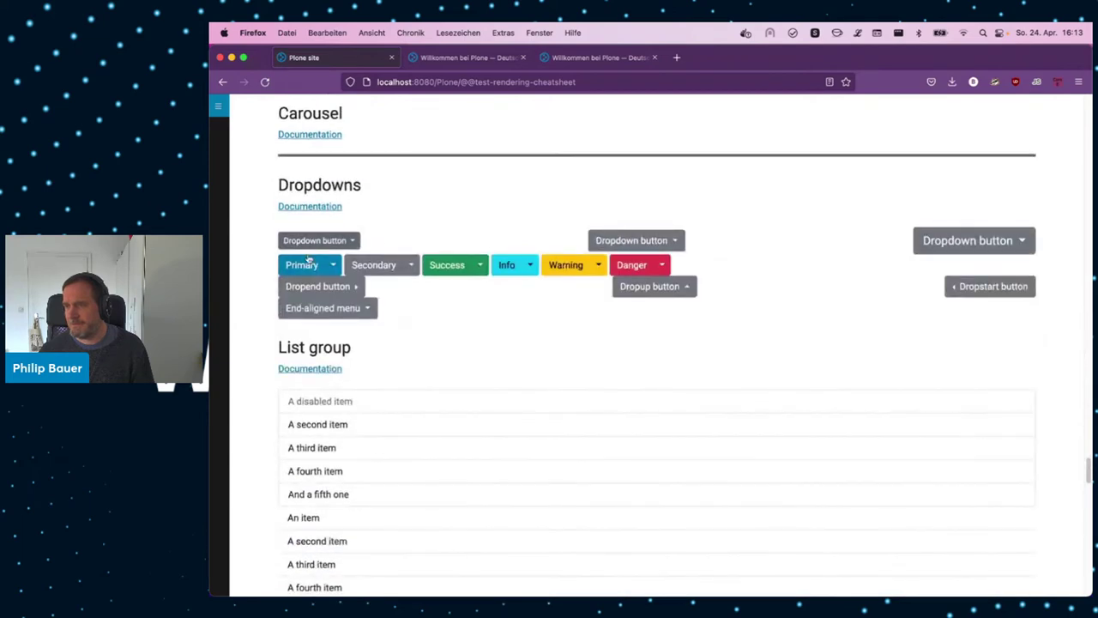
- Open and close the Primary dropdown example, then launch and close the demo modal
{"action": "left_click", "coordinate": [333, 266]}
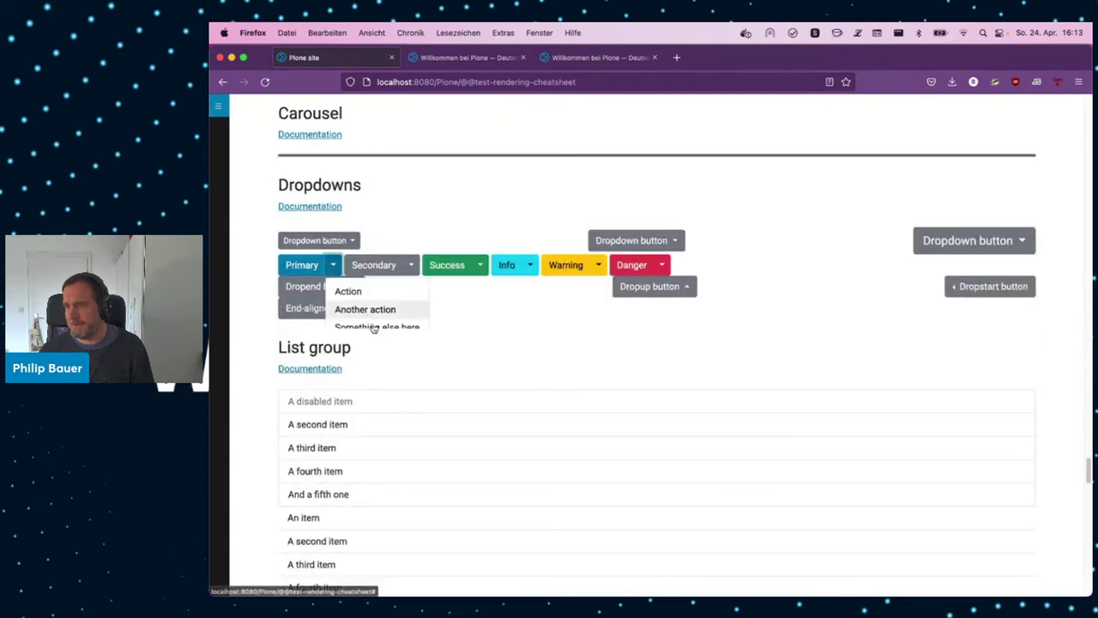
{"action": "left_click", "coordinate": [610, 335]}
{"action": "scroll", "coordinate": [611, 343], "scroll_direction": "down", "scroll_amount": 7}
{"action": "scroll", "coordinate": [617, 362], "scroll_direction": "down", "scroll_amount": 10}
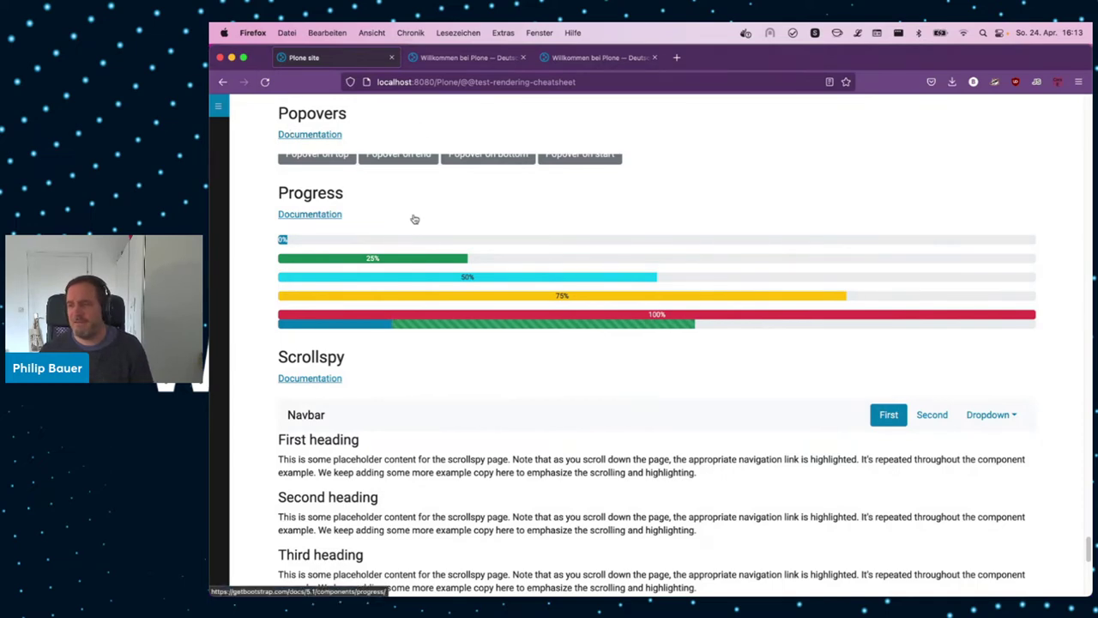
{"action": "scroll", "coordinate": [724, 456], "scroll_direction": "down", "scroll_amount": 10}
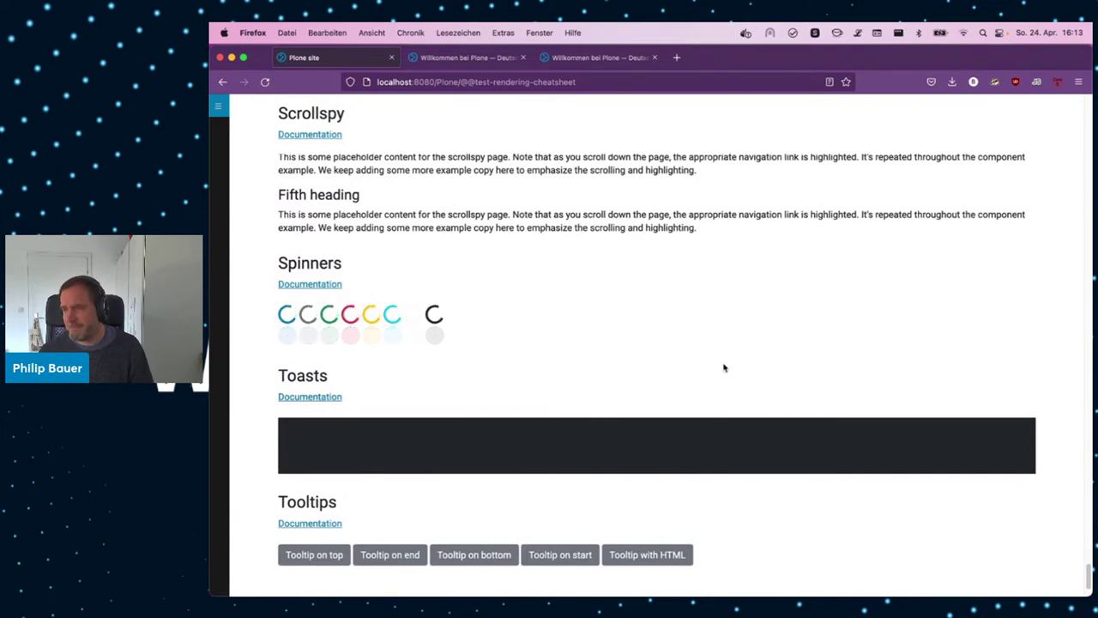
{"action": "scroll", "coordinate": [719, 360], "scroll_direction": "up", "scroll_amount": 5}
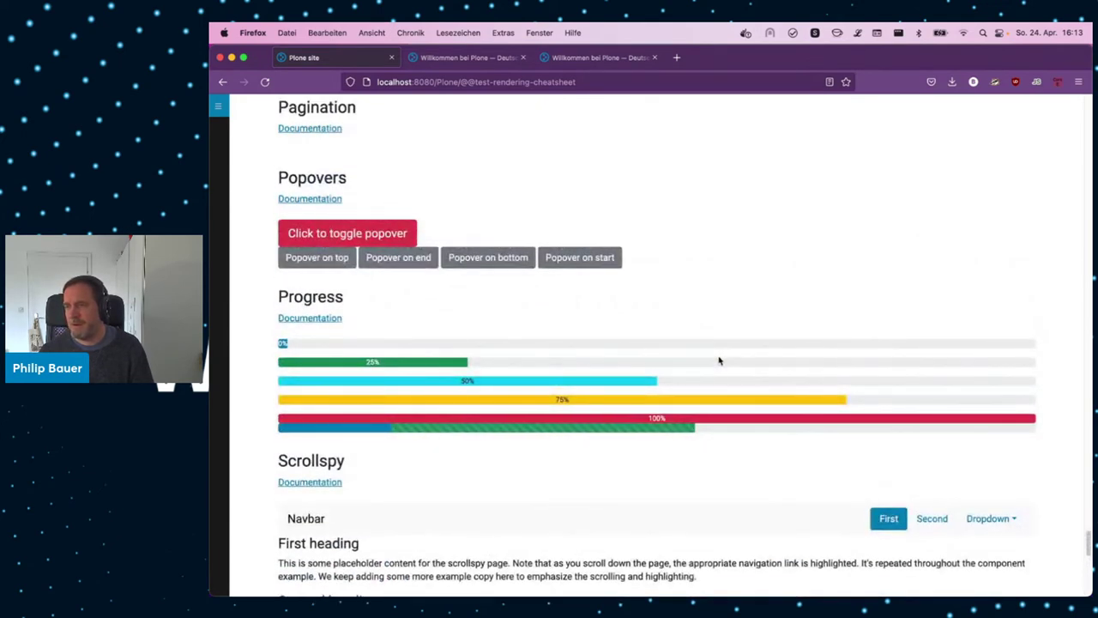
{"action": "scroll", "coordinate": [719, 360], "scroll_direction": "up", "scroll_amount": 8}
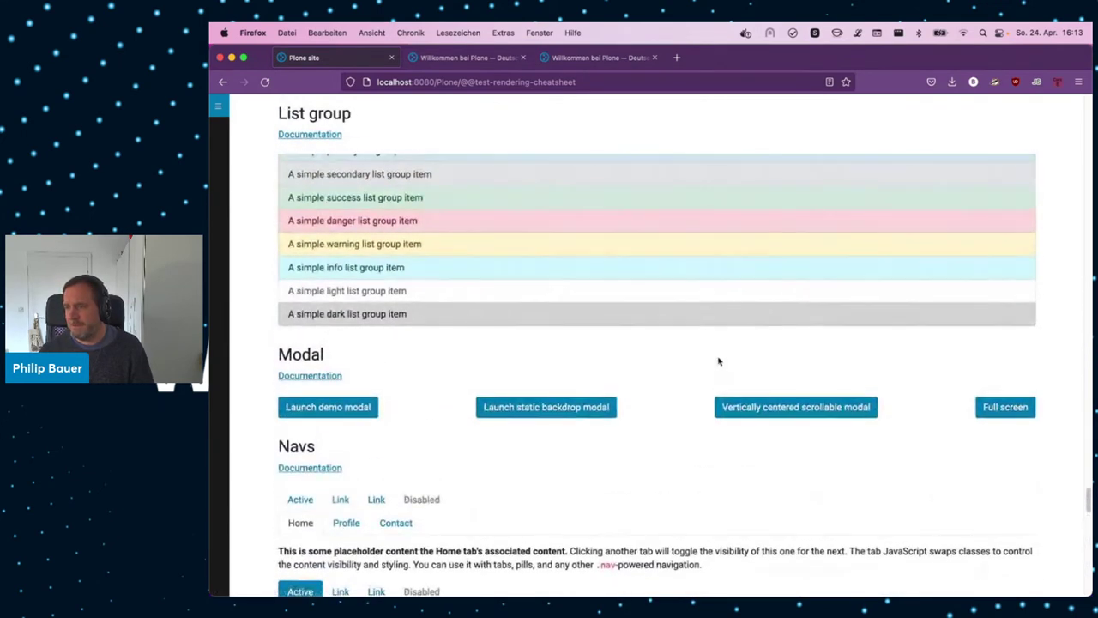
{"action": "left_click", "coordinate": [322, 408]}
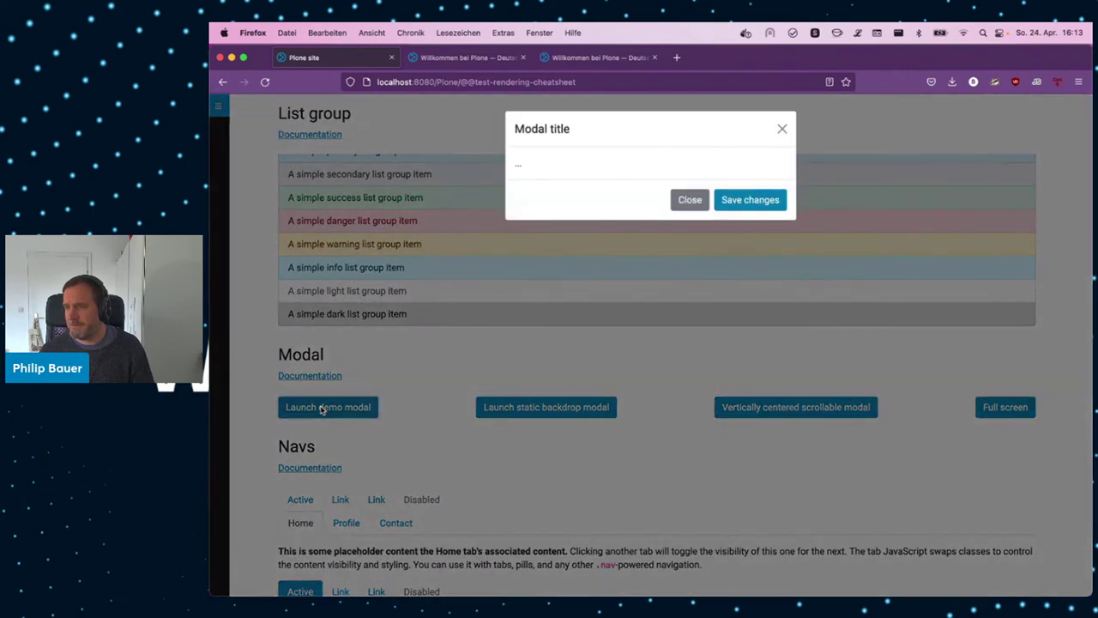
{"action": "left_click", "coordinate": [781, 130]}
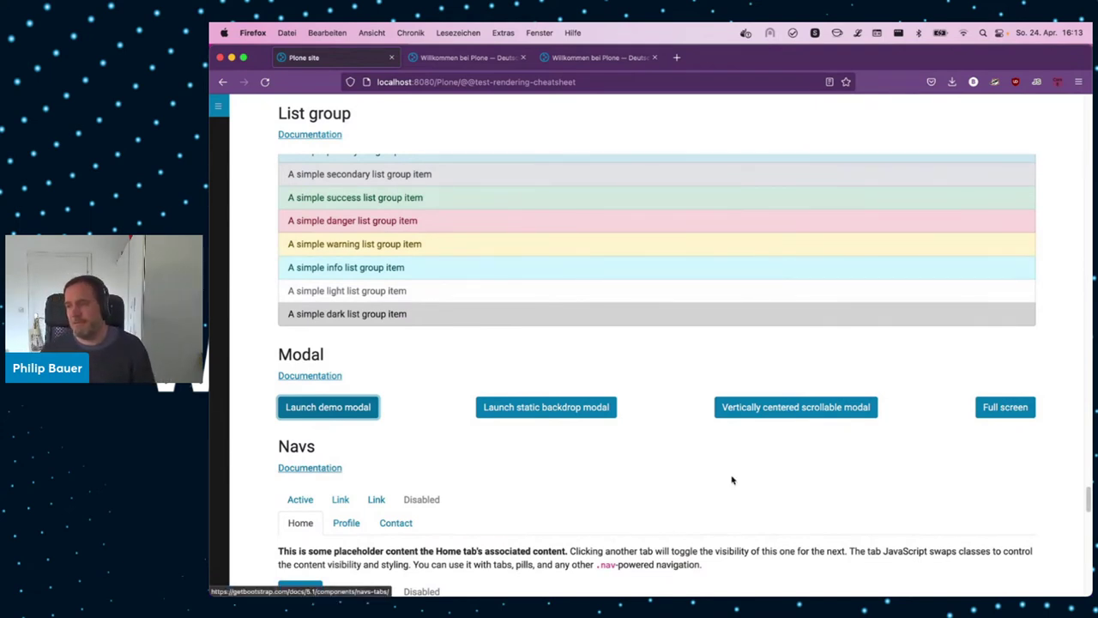
{"action": "scroll", "coordinate": [730, 480], "scroll_direction": "up", "scroll_amount": 2}
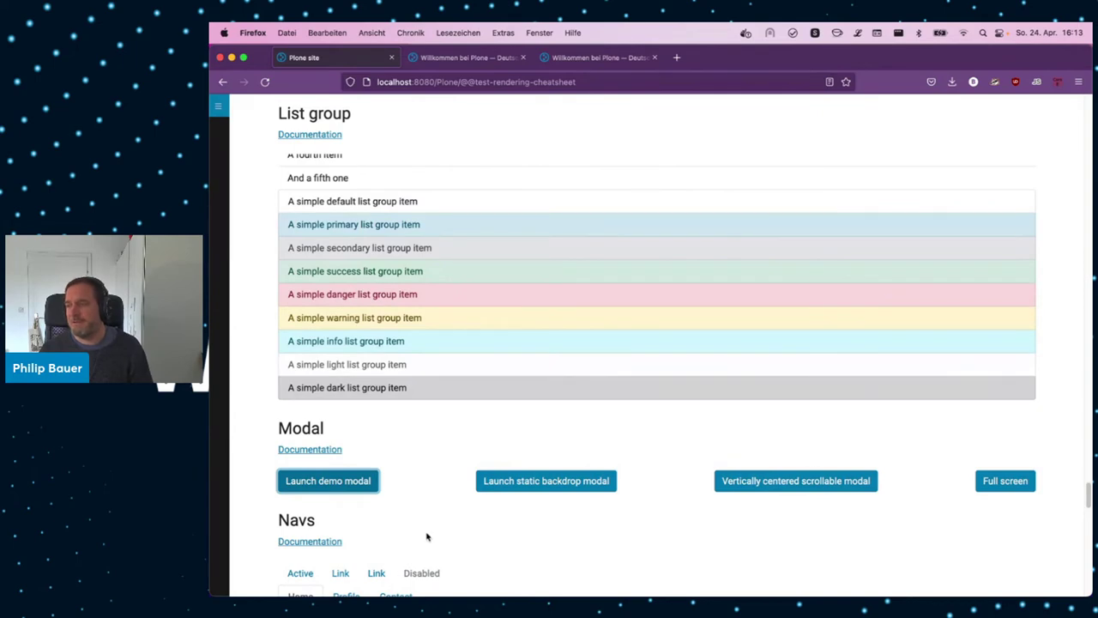
{"action": "left_click", "coordinate": [305, 451]}
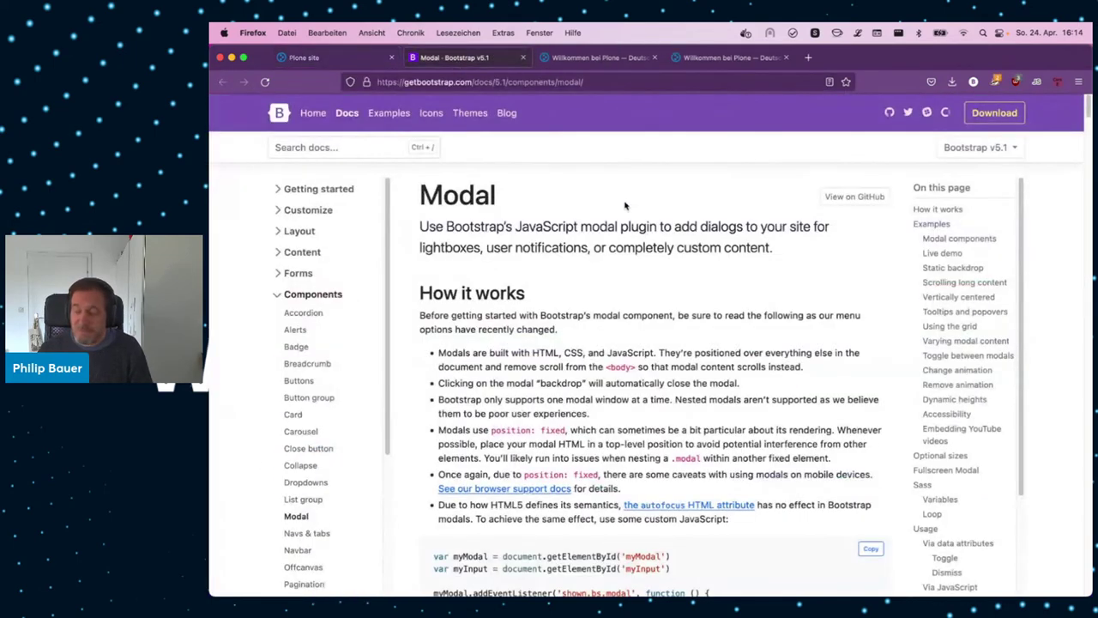
{"action": "scroll", "coordinate": [728, 350], "scroll_direction": "down", "scroll_amount": 5}
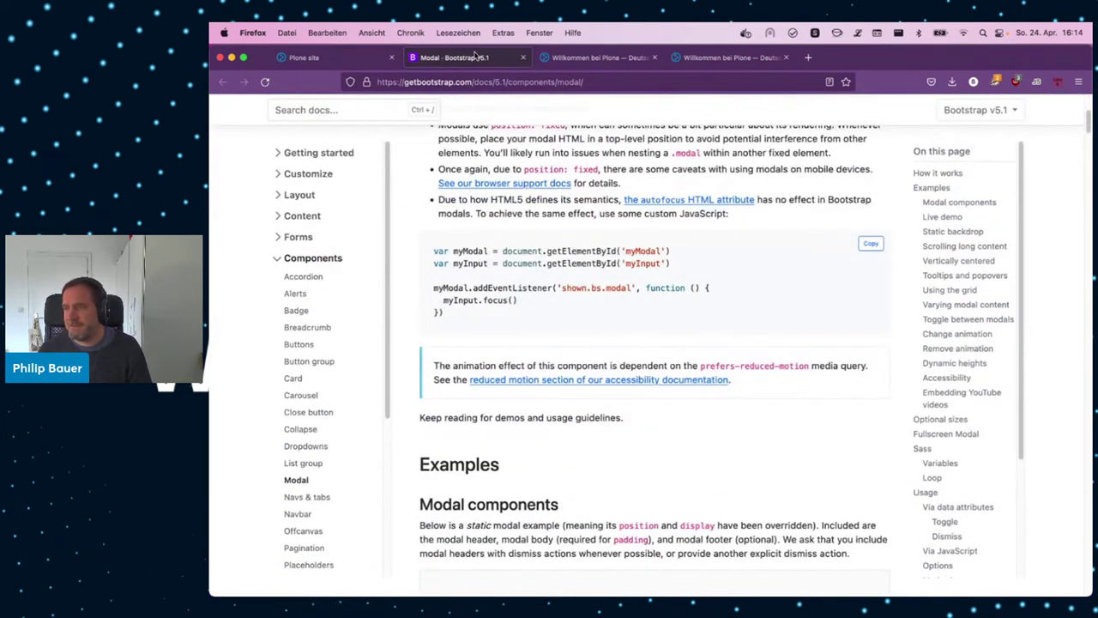
{"action": "middle_click", "coordinate": [475, 55]}
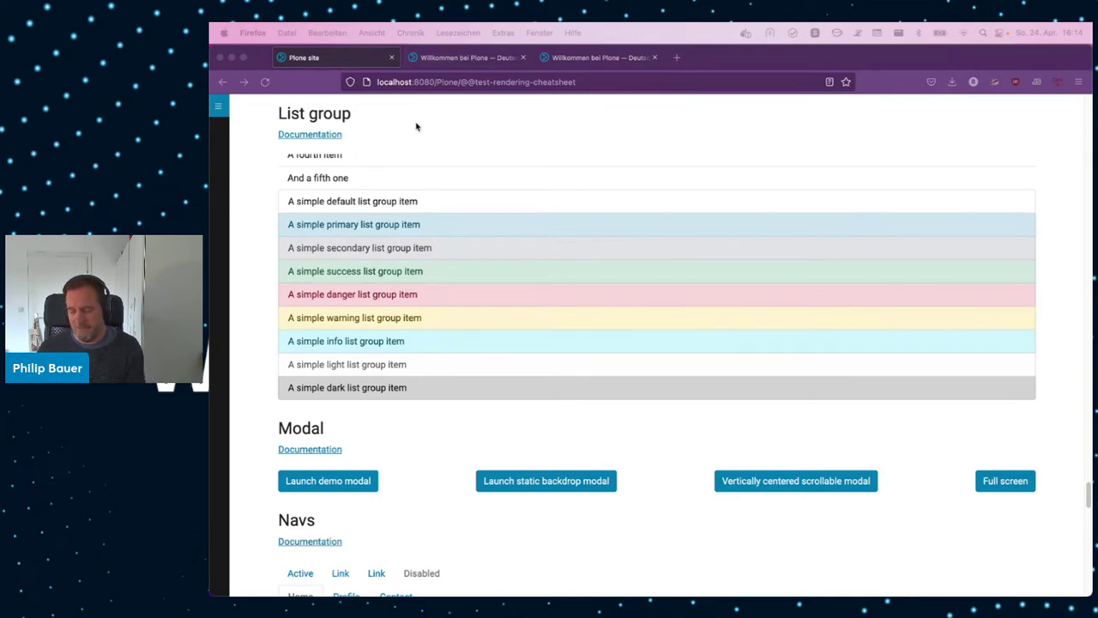
- Return to the Website front page at localhost:8080/Plone via the Plone logo
{"action": "left_click", "coordinate": [472, 138]}
{"action": "scroll", "coordinate": [500, 152], "scroll_direction": "up", "scroll_amount": 20}
{"action": "left_click", "coordinate": [329, 134]}
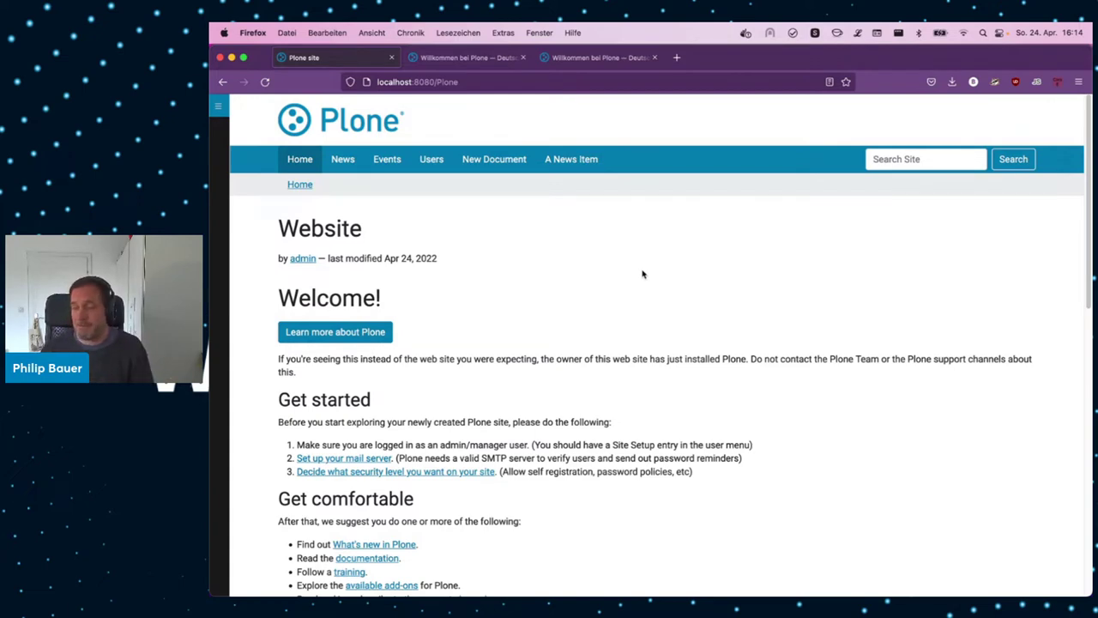
- Go to the New Document page with its three-column lorem ipsum section
{"action": "left_click", "coordinate": [503, 159]}
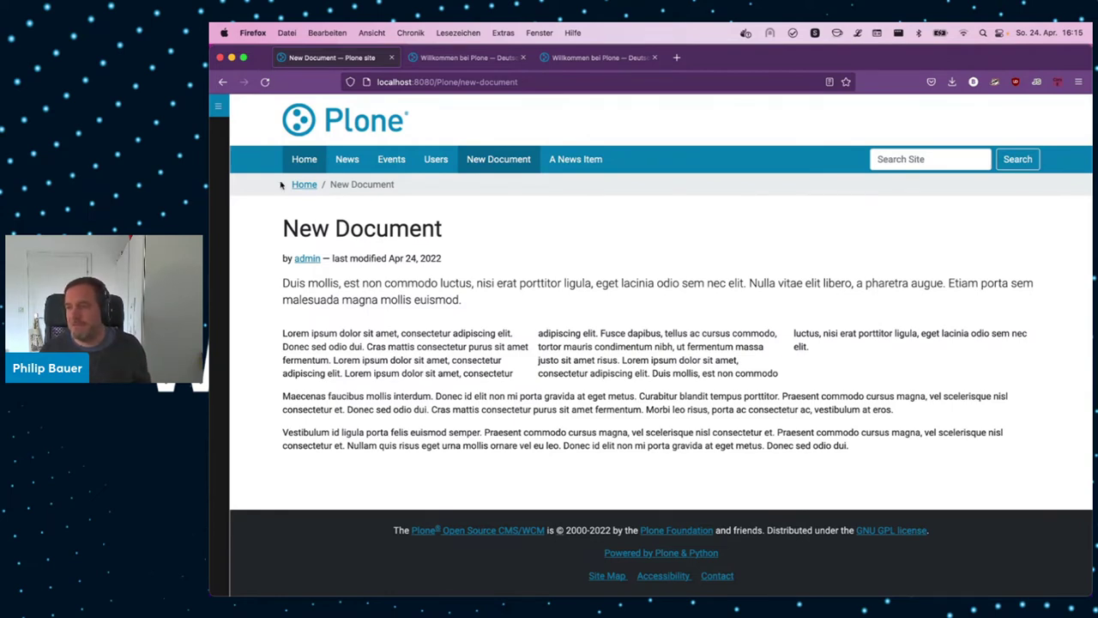
- In the site root's Contents listing, drag the Users folder below New Document
{"action": "left_click", "coordinate": [218, 160]}
{"action": "left_click", "coordinate": [245, 139]}
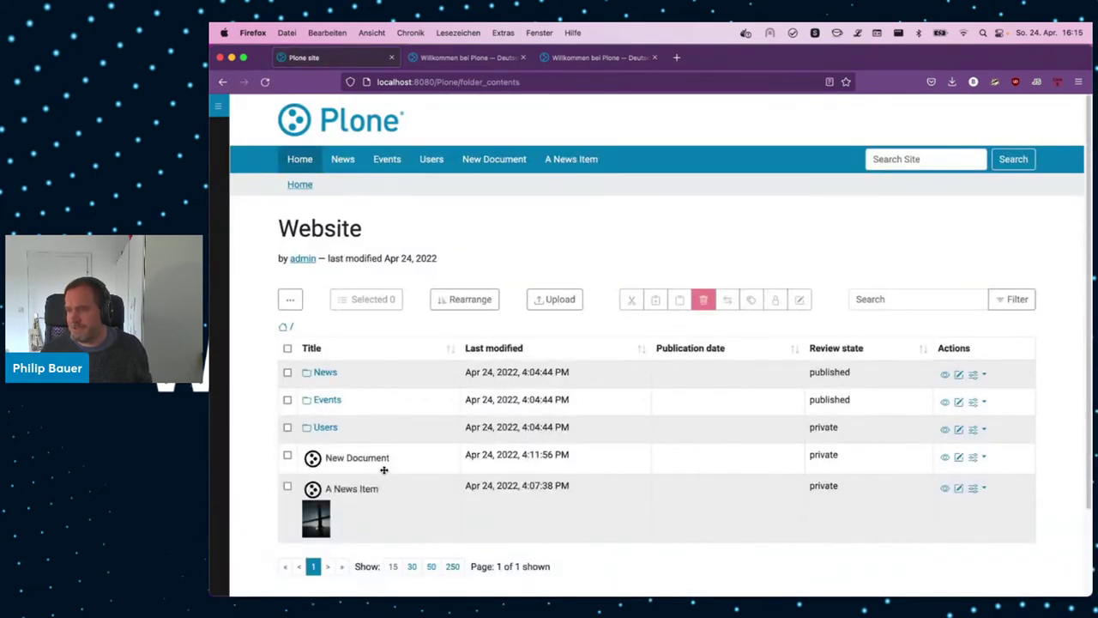
{"action": "left_click_drag", "start_coordinate": [383, 427], "coordinate": [393, 463]}
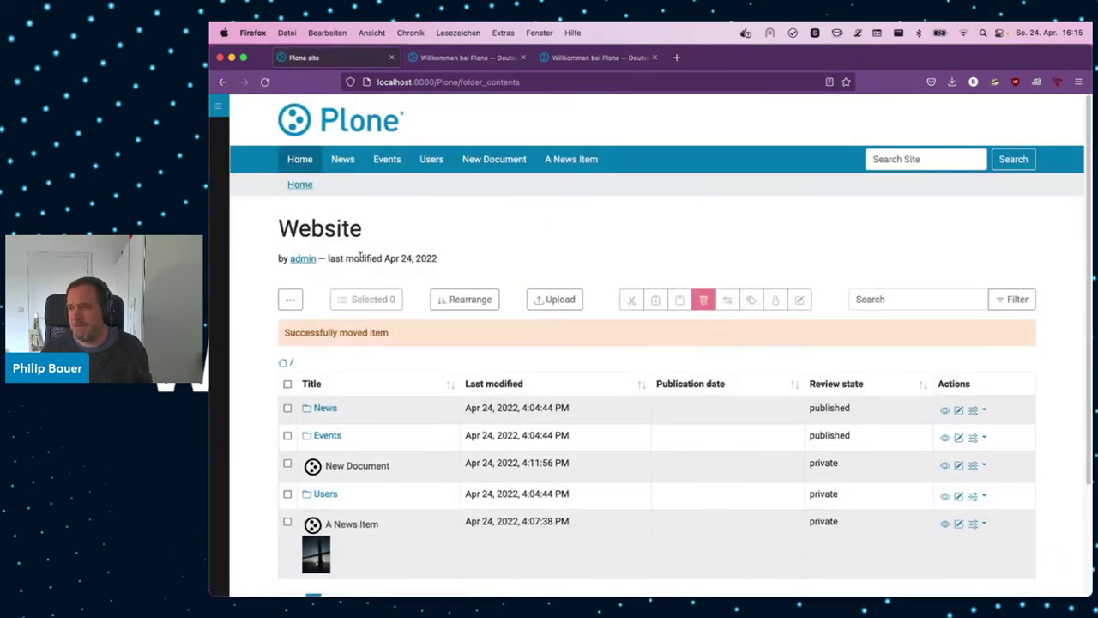
- Go back to the front page and reopen New Document to check the navigation order
{"action": "left_click", "coordinate": [321, 123]}
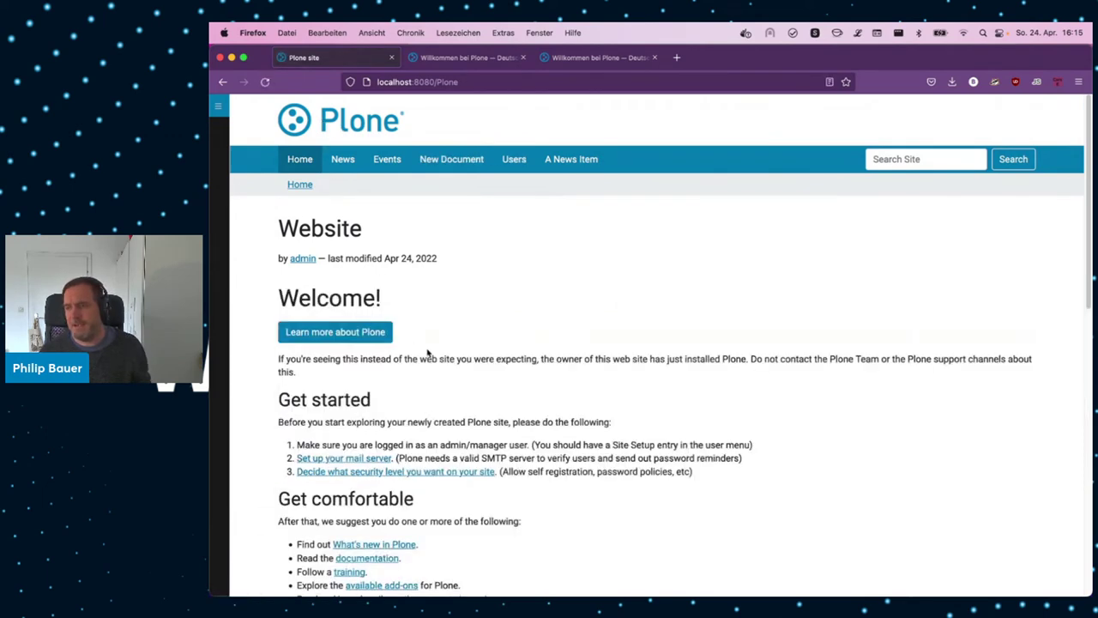
{"action": "scroll", "coordinate": [658, 422], "scroll_direction": "down", "scroll_amount": 3}
{"action": "scroll", "coordinate": [659, 421], "scroll_direction": "down", "scroll_amount": 2}
{"action": "scroll", "coordinate": [659, 421], "scroll_direction": "up", "scroll_amount": 5}
{"action": "left_click", "coordinate": [438, 162]}
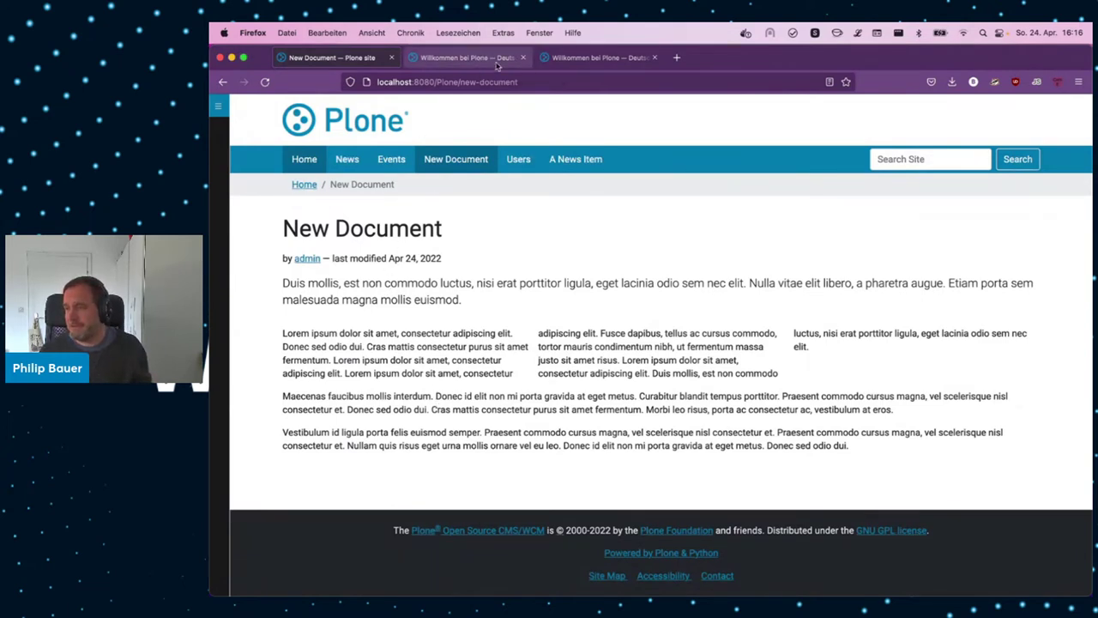
- On the public Plone demo site, open the Demo section and switch it from German to English
{"action": "left_click", "coordinate": [586, 58]}
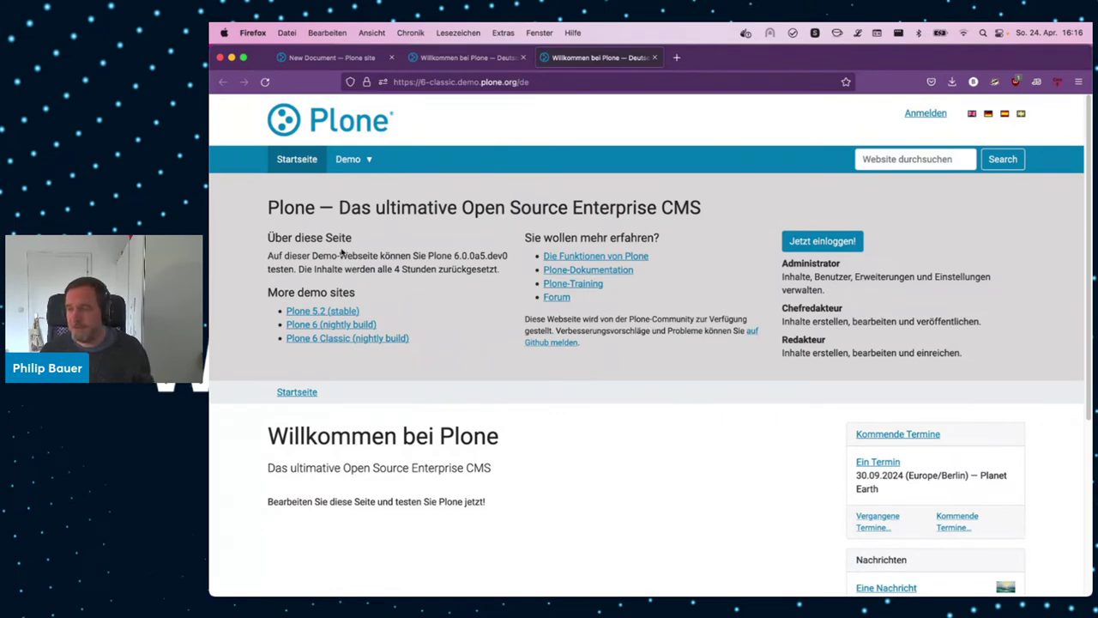
{"action": "left_click", "coordinate": [350, 159]}
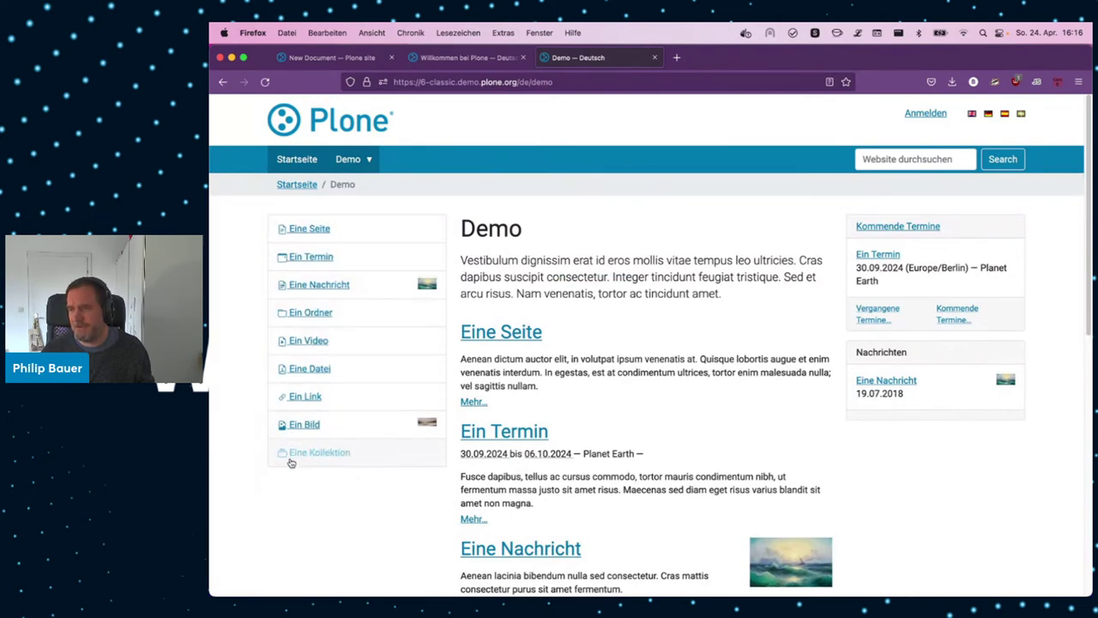
{"action": "left_click", "coordinate": [971, 115]}
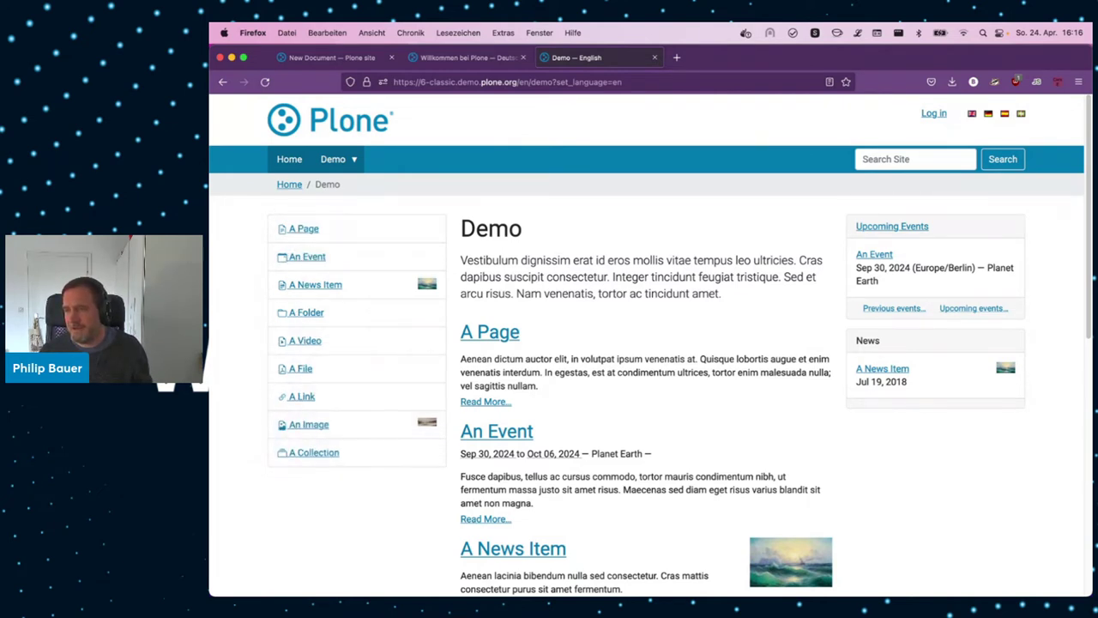
- Log in to the demo as Manager and browse the Demo folder's contents listing
{"action": "left_click", "coordinate": [940, 117]}
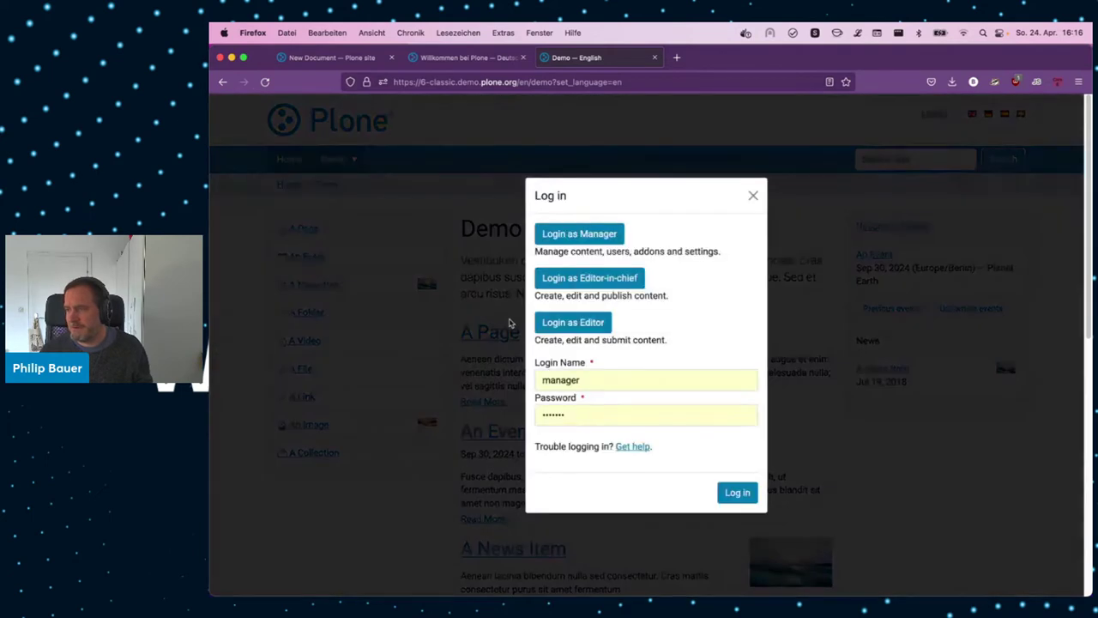
{"action": "left_click", "coordinate": [603, 237]}
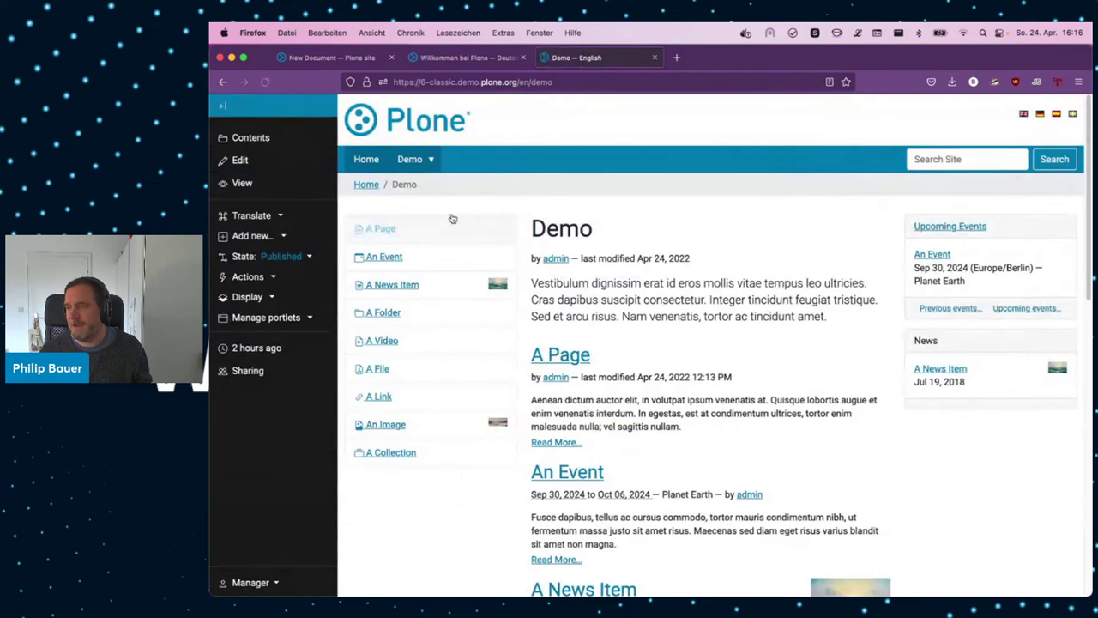
{"action": "mouse_move", "coordinate": [400, 161]}
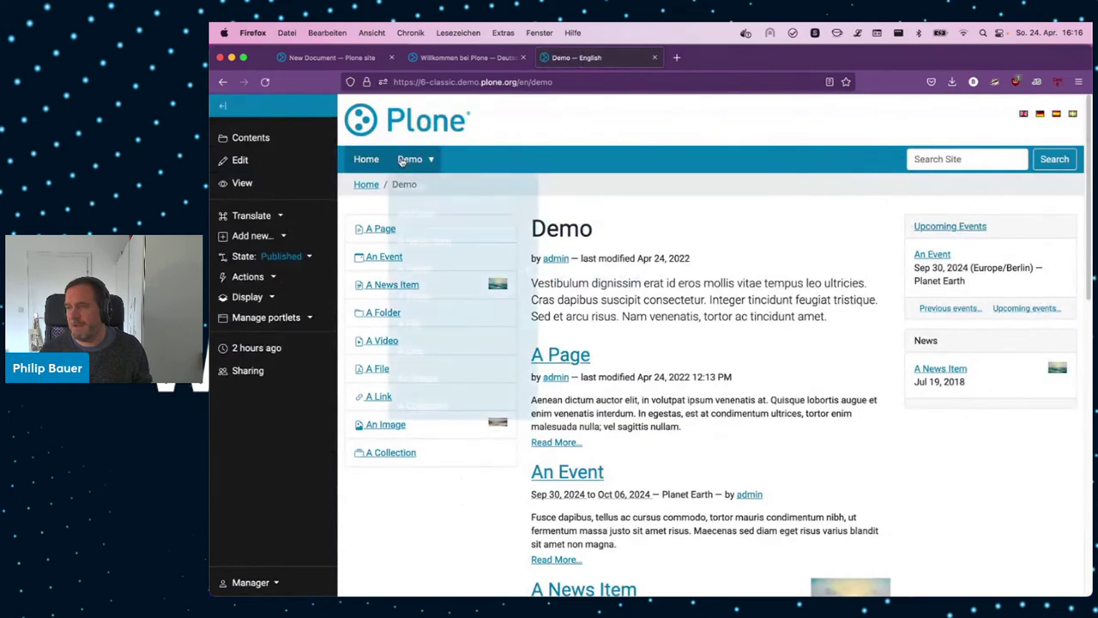
{"action": "left_click", "coordinate": [245, 140]}
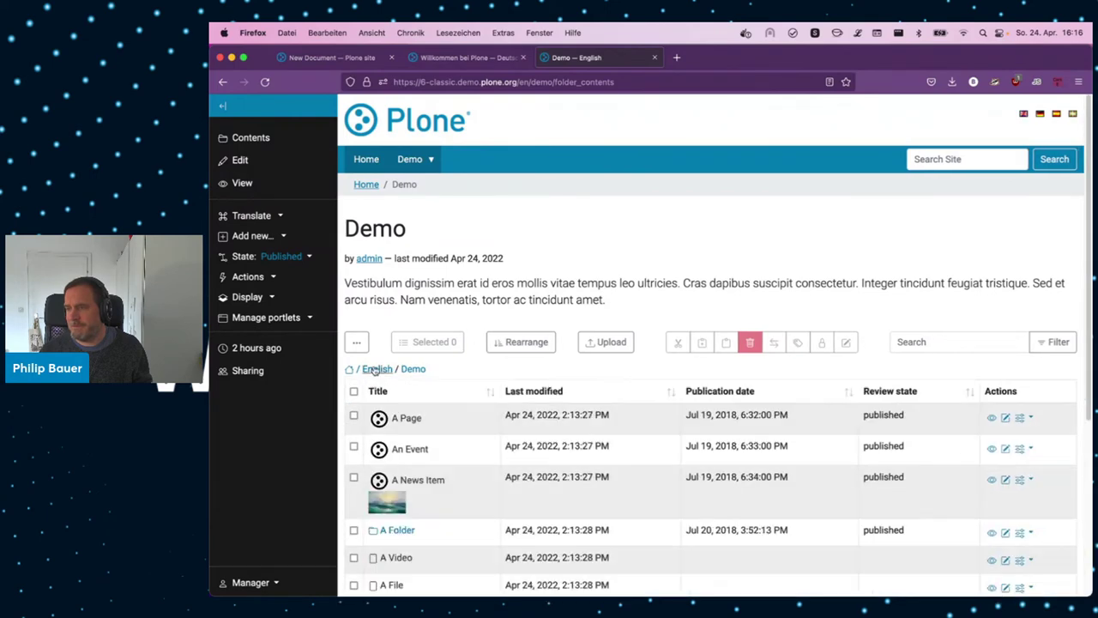
{"action": "scroll", "coordinate": [522, 461], "scroll_direction": "down", "scroll_amount": 5}
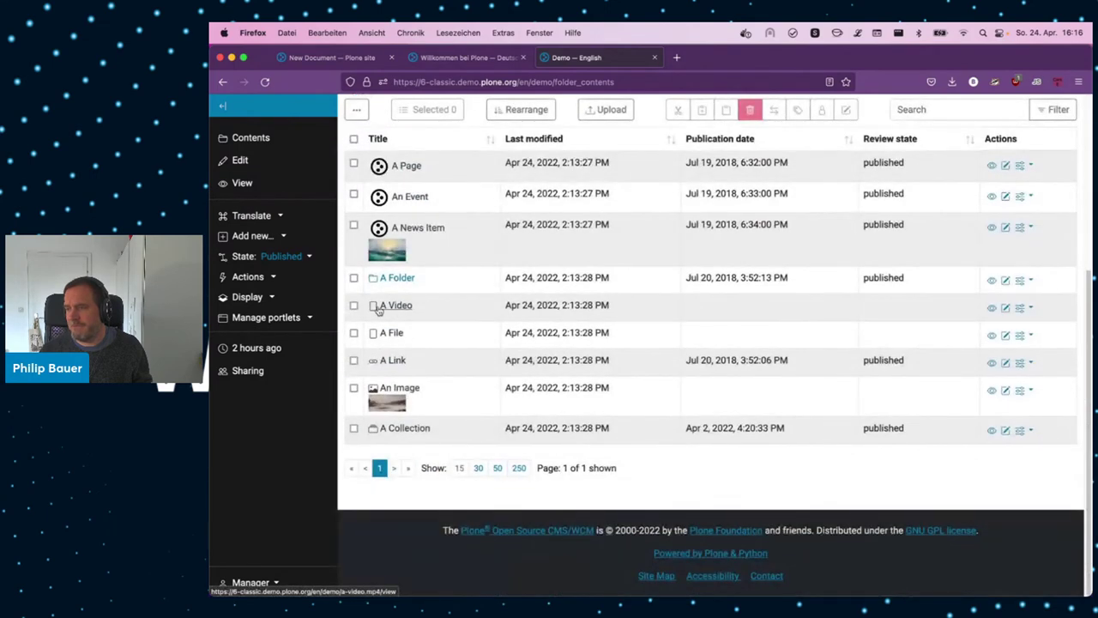
{"action": "scroll", "coordinate": [485, 278], "scroll_direction": "up", "scroll_amount": 5}
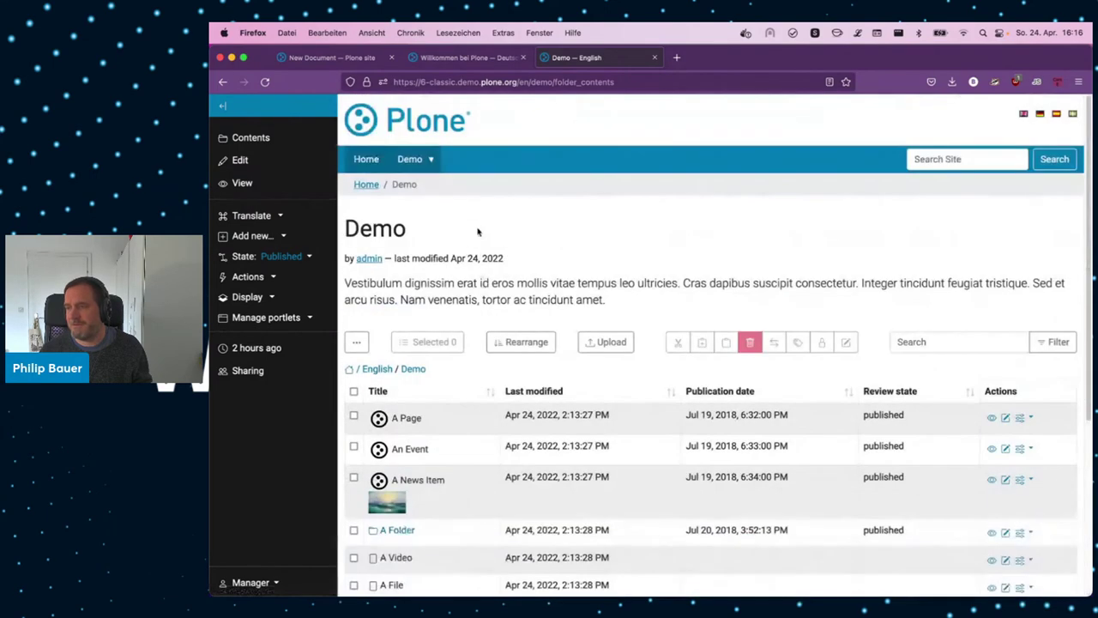
- Back on the Demo page, show the Add new... list of addable types, then open a new browser tab
{"action": "left_click", "coordinate": [414, 160]}
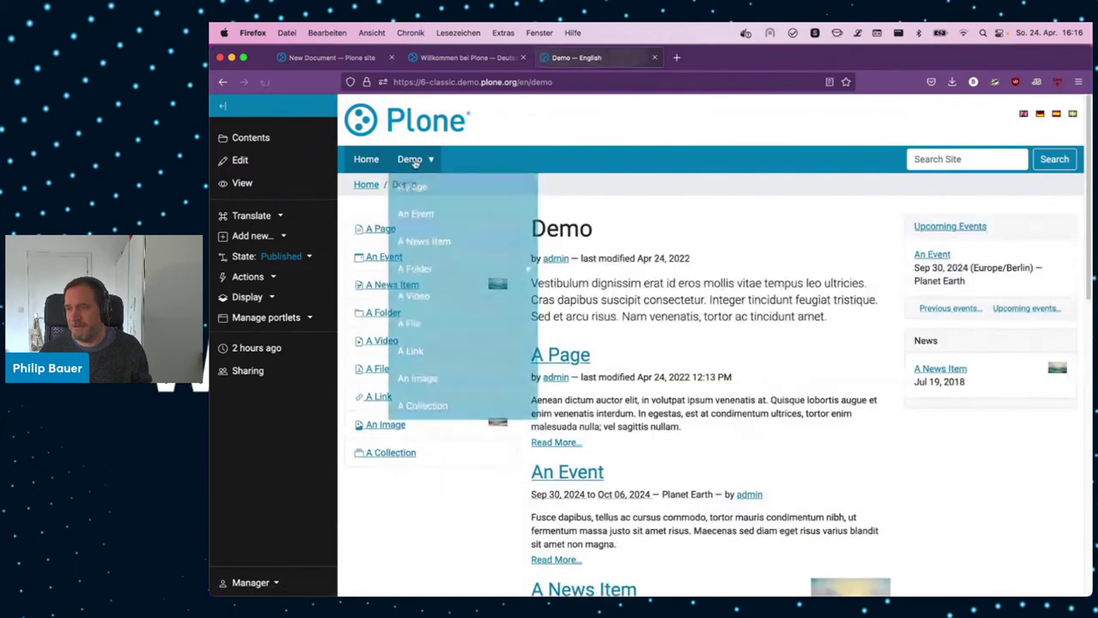
{"action": "left_click", "coordinate": [279, 235]}
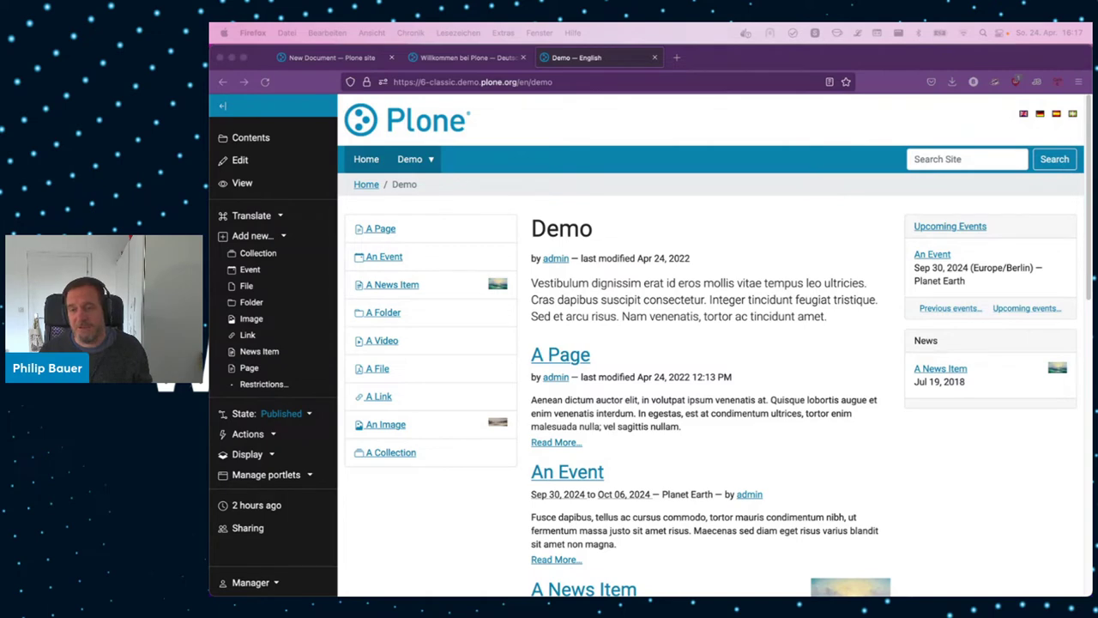
{"action": "left_click", "coordinate": [677, 57]}
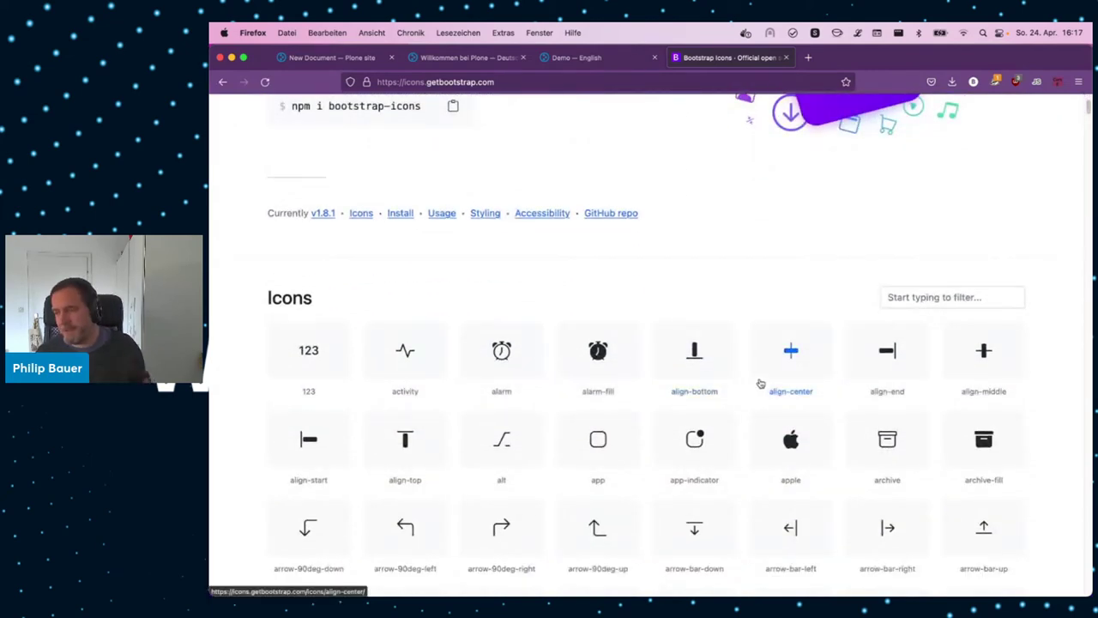
{"action": "scroll", "coordinate": [761, 384], "scroll_direction": "down", "scroll_amount": 10}
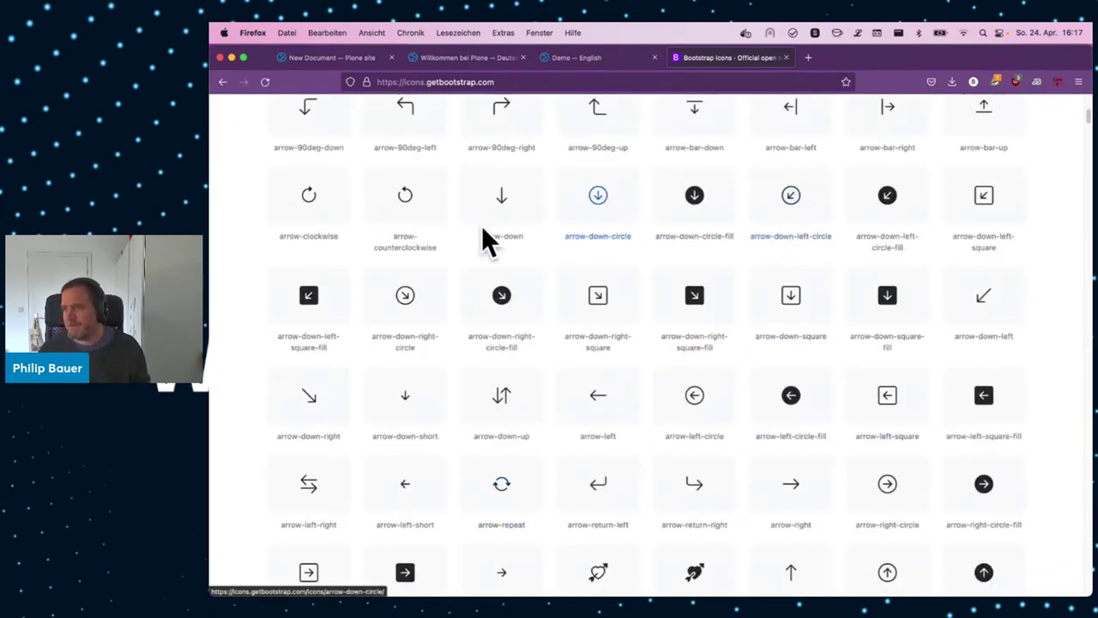
{"action": "scroll", "coordinate": [790, 421], "scroll_direction": "down", "scroll_amount": 15}
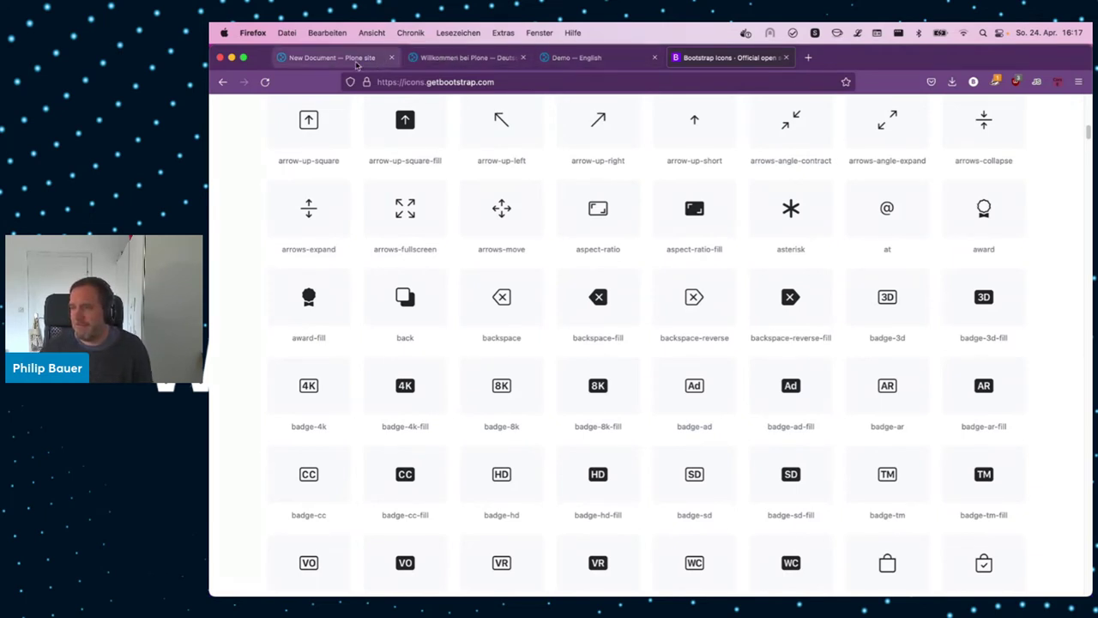
- On the local site tab, open Site Setup's Image Handling control panel
{"action": "left_click", "coordinate": [326, 60]}
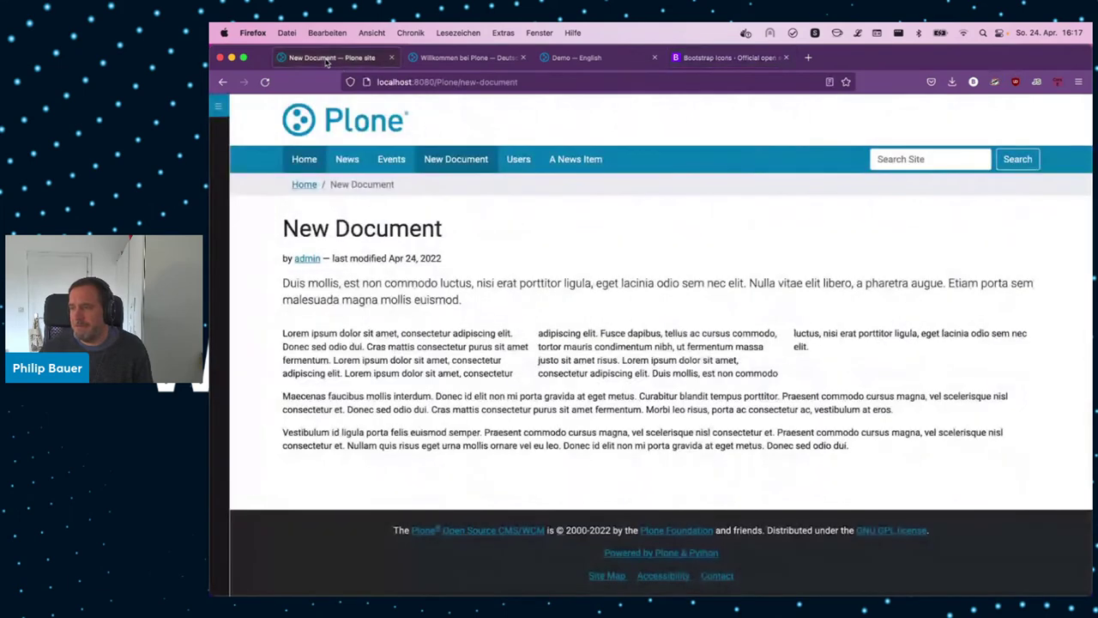
{"action": "left_click", "coordinate": [221, 278]}
{"action": "left_click", "coordinate": [244, 582]}
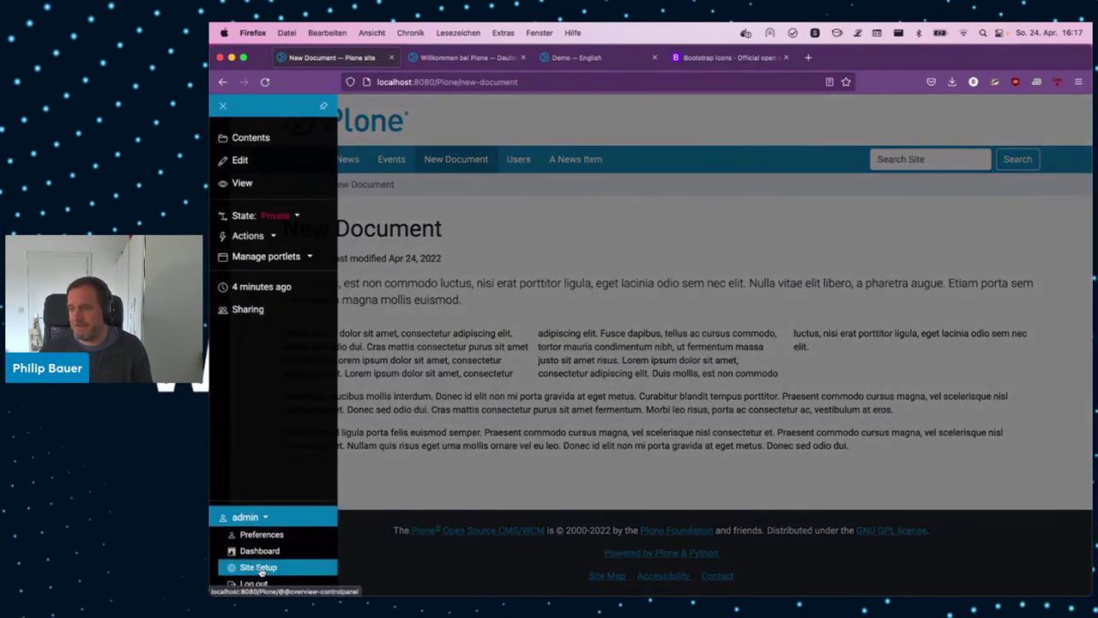
{"action": "left_click", "coordinate": [260, 568]}
{"action": "scroll", "coordinate": [956, 386], "scroll_direction": "down", "scroll_amount": 3}
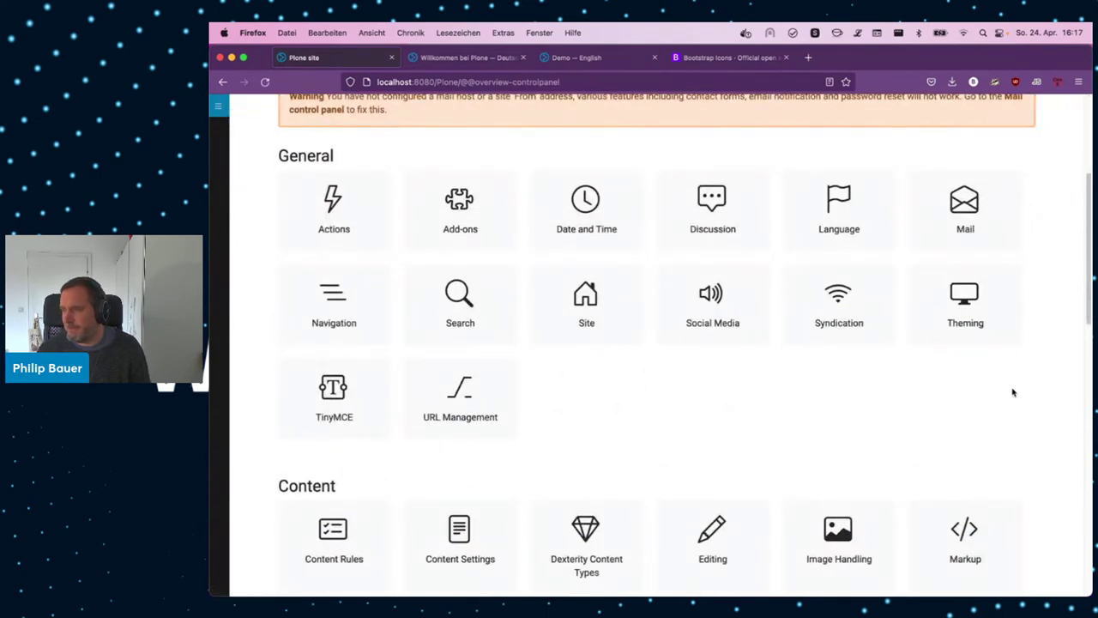
{"action": "scroll", "coordinate": [1013, 390], "scroll_direction": "down", "scroll_amount": 1}
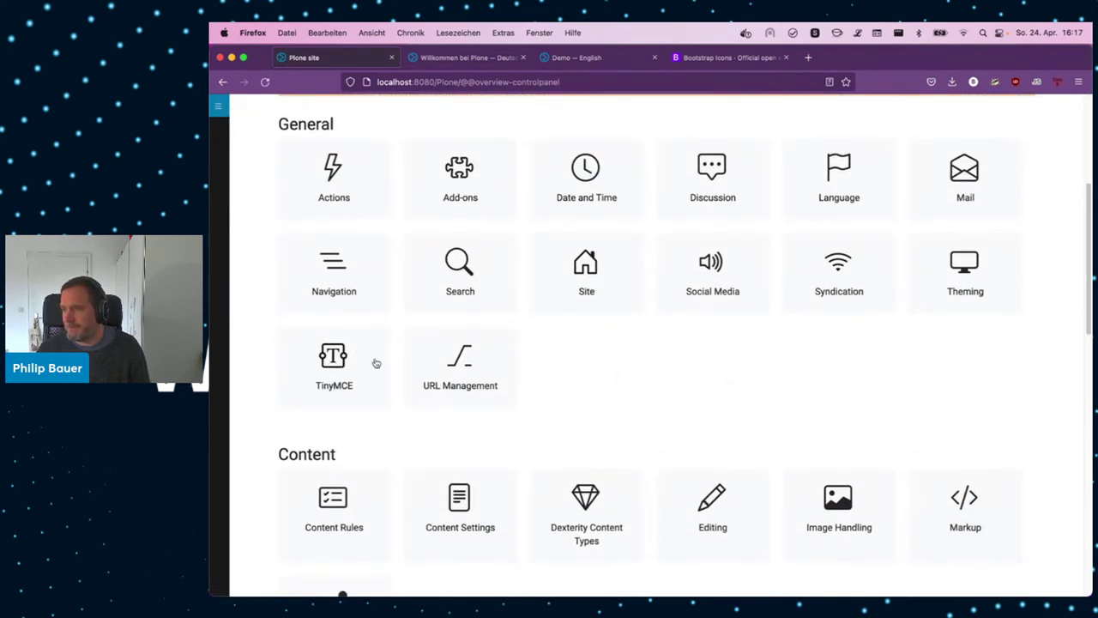
{"action": "scroll", "coordinate": [755, 403], "scroll_direction": "down", "scroll_amount": 3}
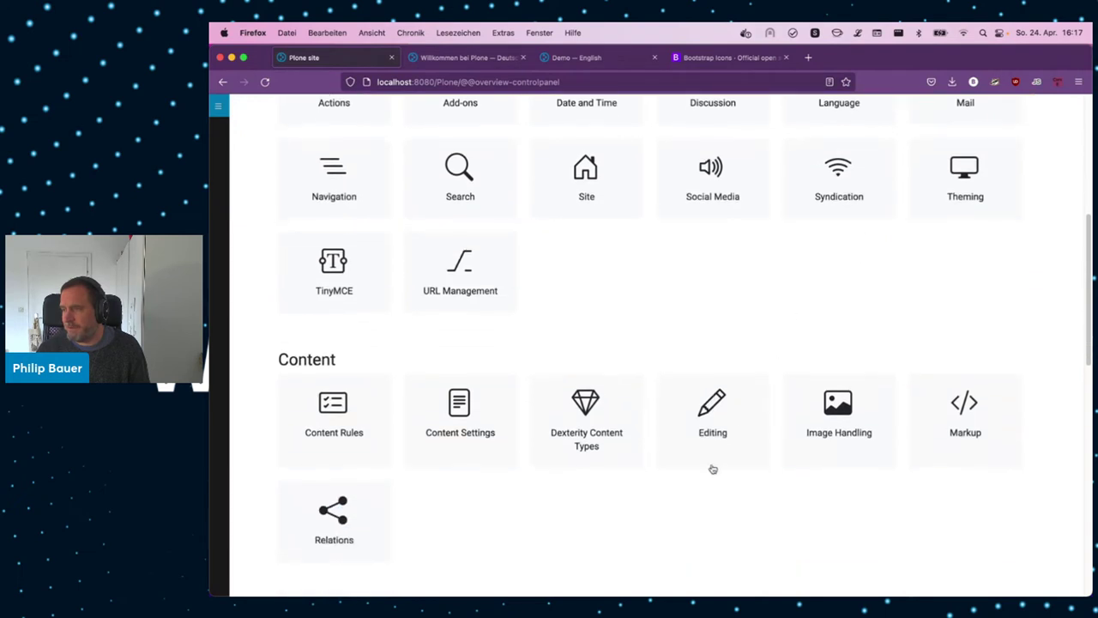
{"action": "left_click", "coordinate": [834, 410]}
- Inspect Allowed image sizes, selecting the huge size's 1600 width, then return to the front page
{"action": "scroll", "coordinate": [417, 331], "scroll_direction": "down", "scroll_amount": 4}
{"action": "scroll", "coordinate": [414, 333], "scroll_direction": "up", "scroll_amount": 3}
{"action": "scroll", "coordinate": [410, 333], "scroll_direction": "down", "scroll_amount": 3}
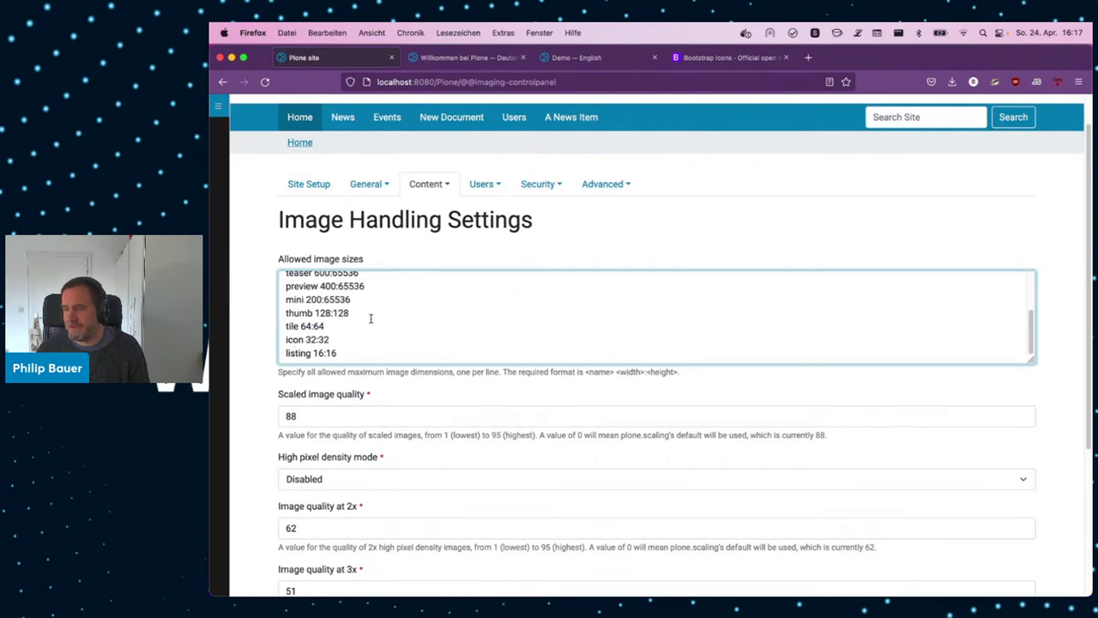
{"action": "scroll", "coordinate": [369, 316], "scroll_direction": "up", "scroll_amount": 3}
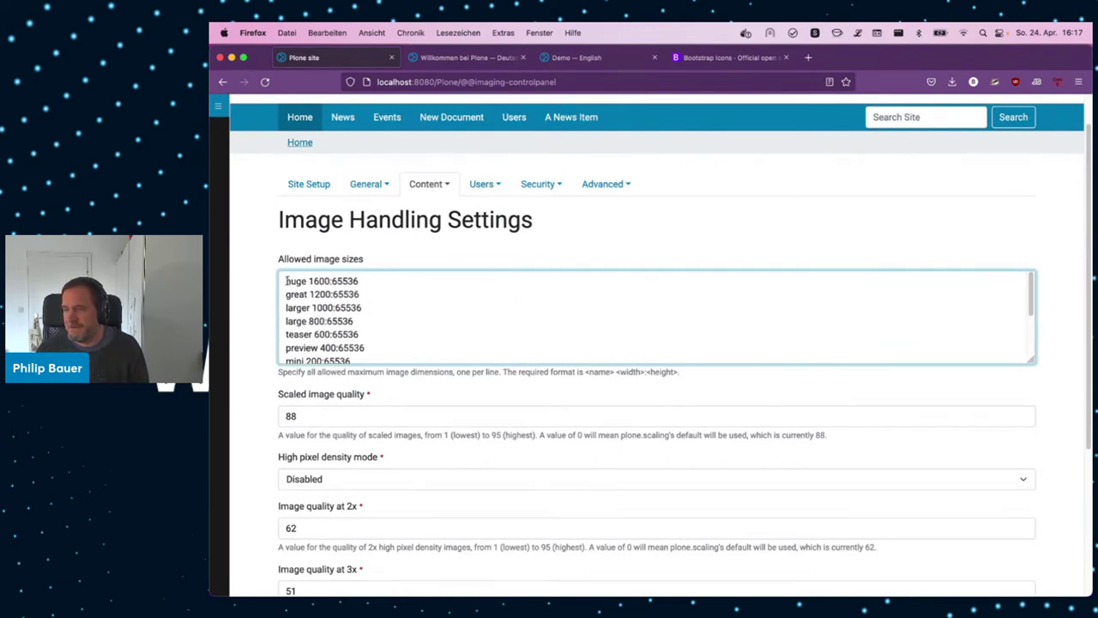
{"action": "double_click", "coordinate": [320, 280]}
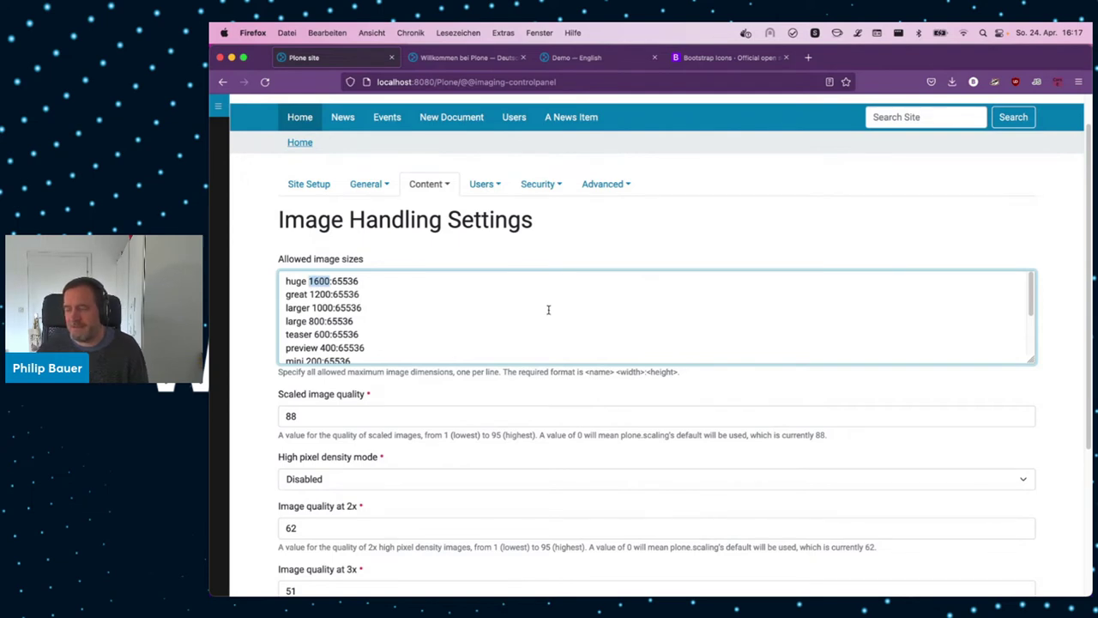
{"action": "left_click", "coordinate": [298, 117]}
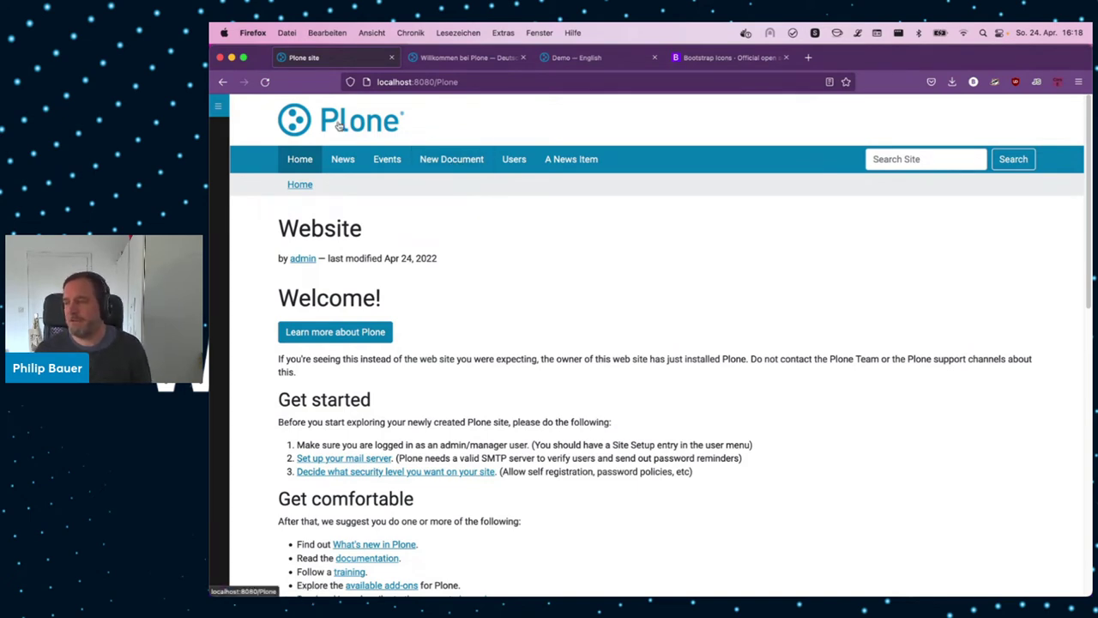
- In Site Setup's Dexterity Content Types, add a new content type named 'Talk'
{"action": "left_click", "coordinate": [218, 106]}
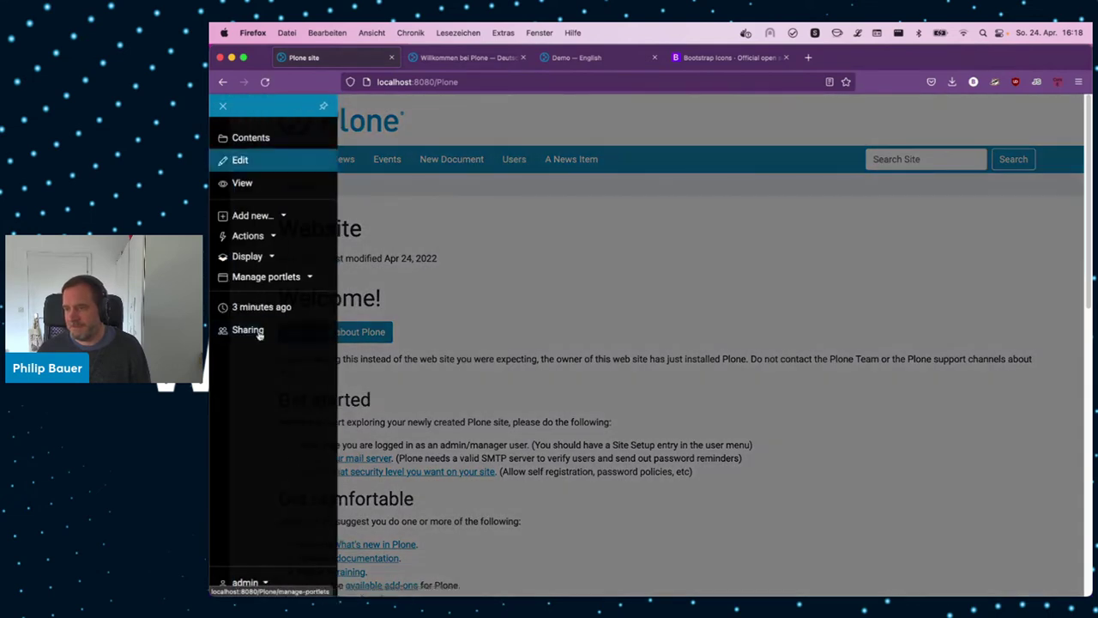
{"action": "left_click", "coordinate": [264, 583]}
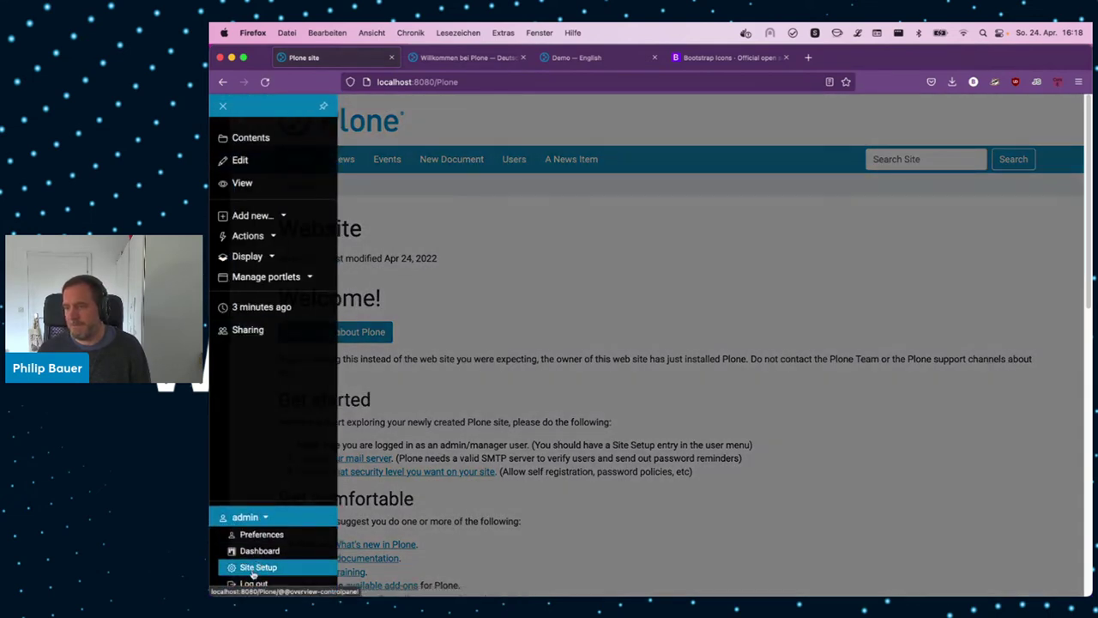
{"action": "left_click", "coordinate": [255, 566]}
{"action": "scroll", "coordinate": [614, 412], "scroll_direction": "down", "scroll_amount": 5}
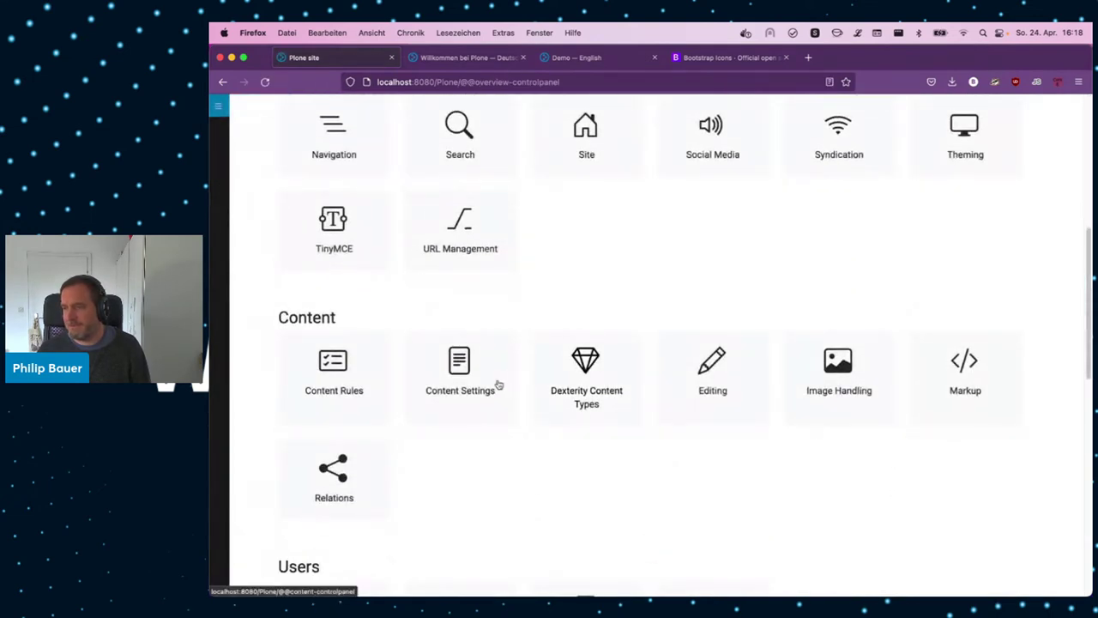
{"action": "left_click", "coordinate": [584, 378]}
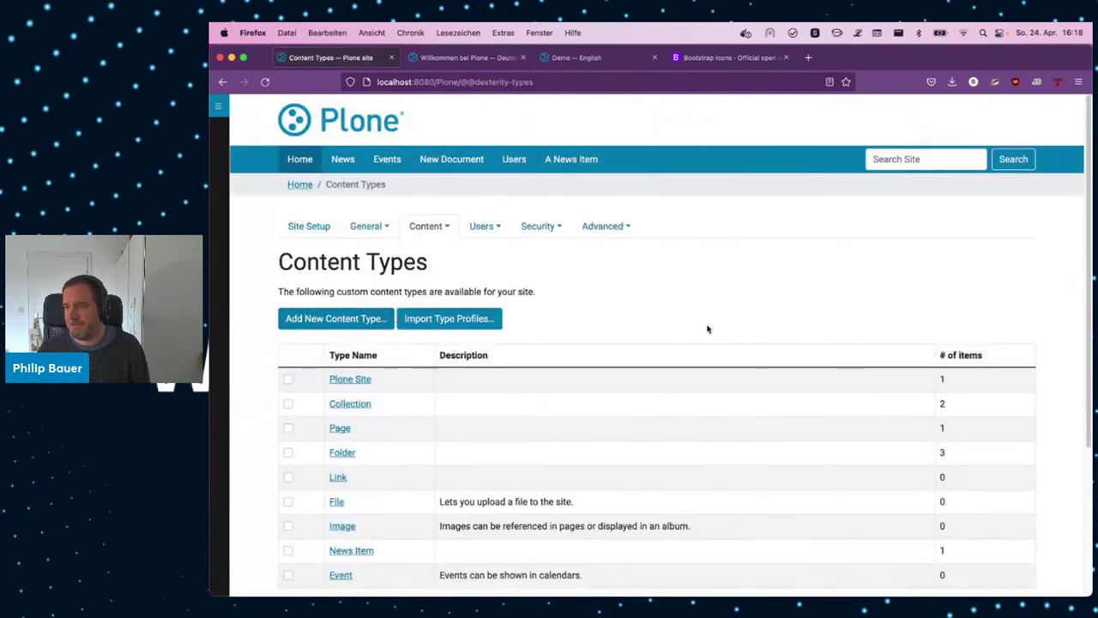
{"action": "scroll", "coordinate": [506, 240], "scroll_direction": "down", "scroll_amount": 3}
{"action": "left_click", "coordinate": [343, 123]}
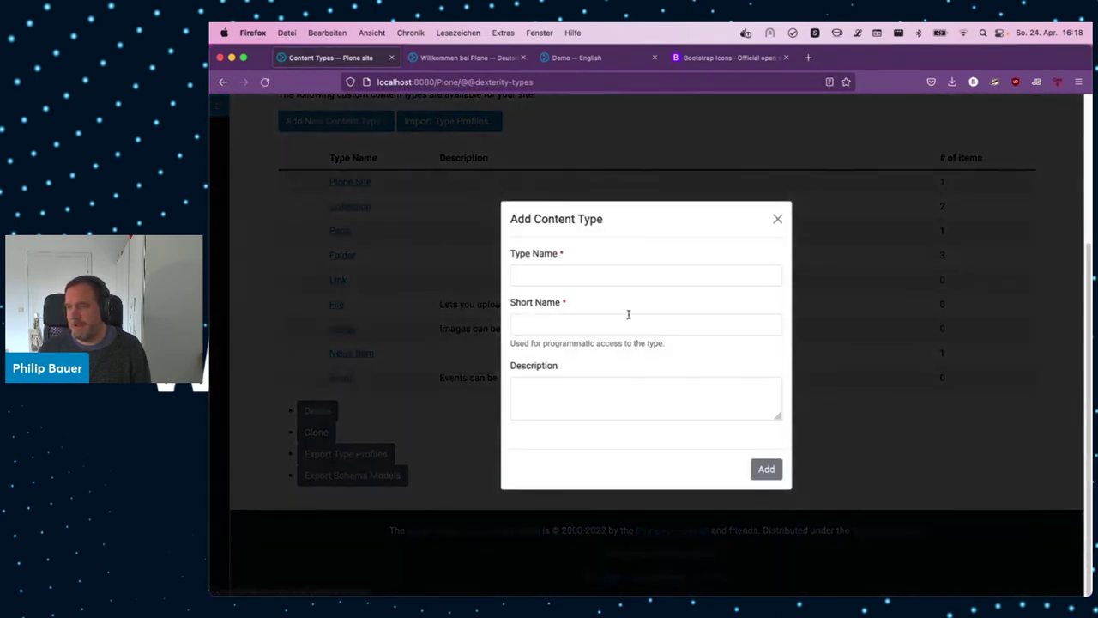
{"action": "type", "text": "R"}
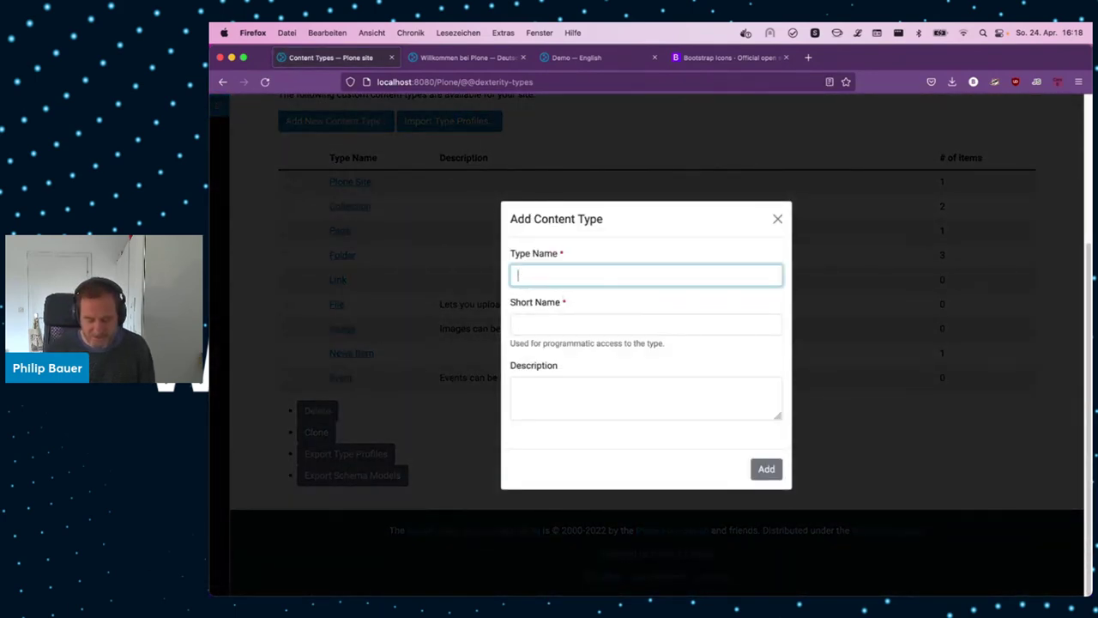
{"action": "type", "text": "Talk"}
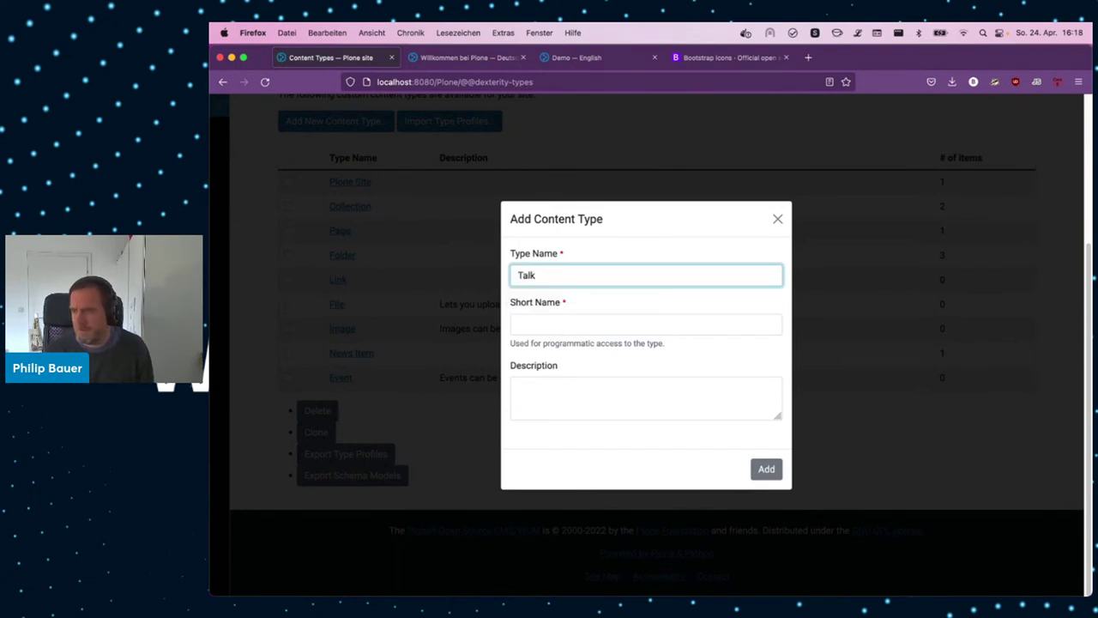
{"action": "key", "text": "Tab"}
{"action": "left_click", "coordinate": [772, 470]}
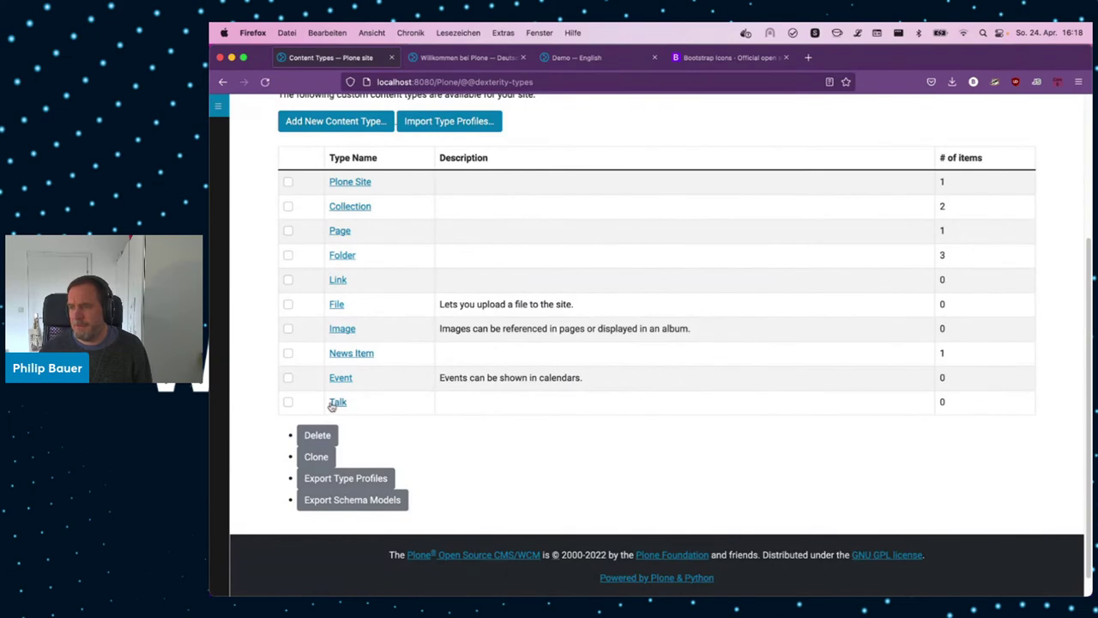
- Add a Rich Text field 'Some Text' (some_text) to the Talk type's fields
{"action": "left_click", "coordinate": [335, 402]}
{"action": "left_click", "coordinate": [359, 297]}
{"action": "left_click", "coordinate": [993, 334]}
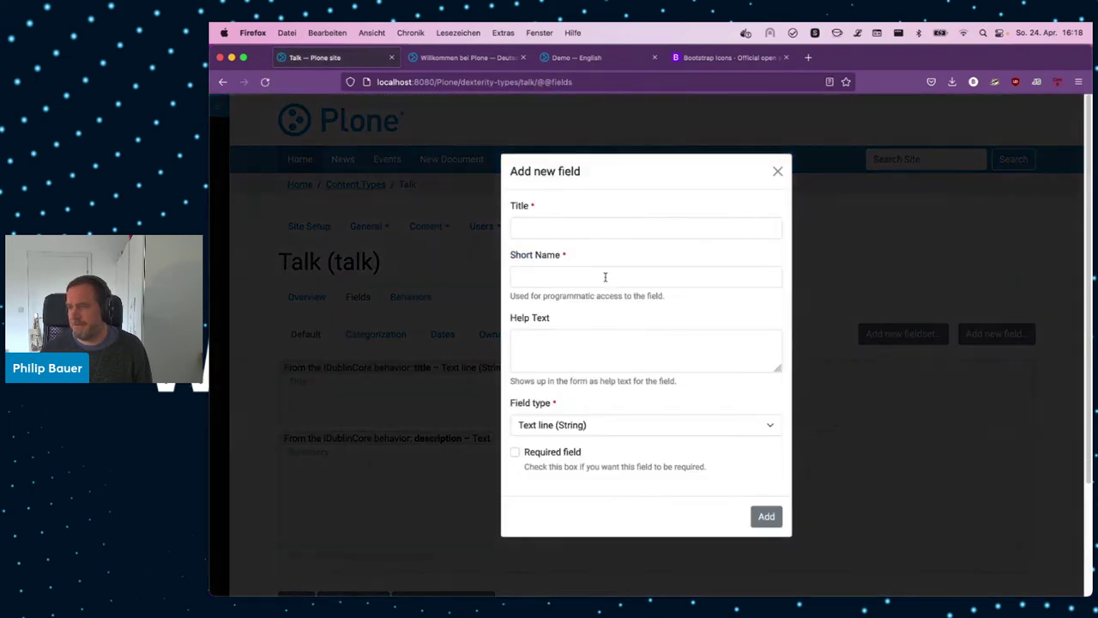
{"action": "left_click", "coordinate": [536, 222]}
{"action": "type", "text": "Some Text"}
{"action": "key", "text": "Tab"}
{"action": "left_click", "coordinate": [581, 425]}
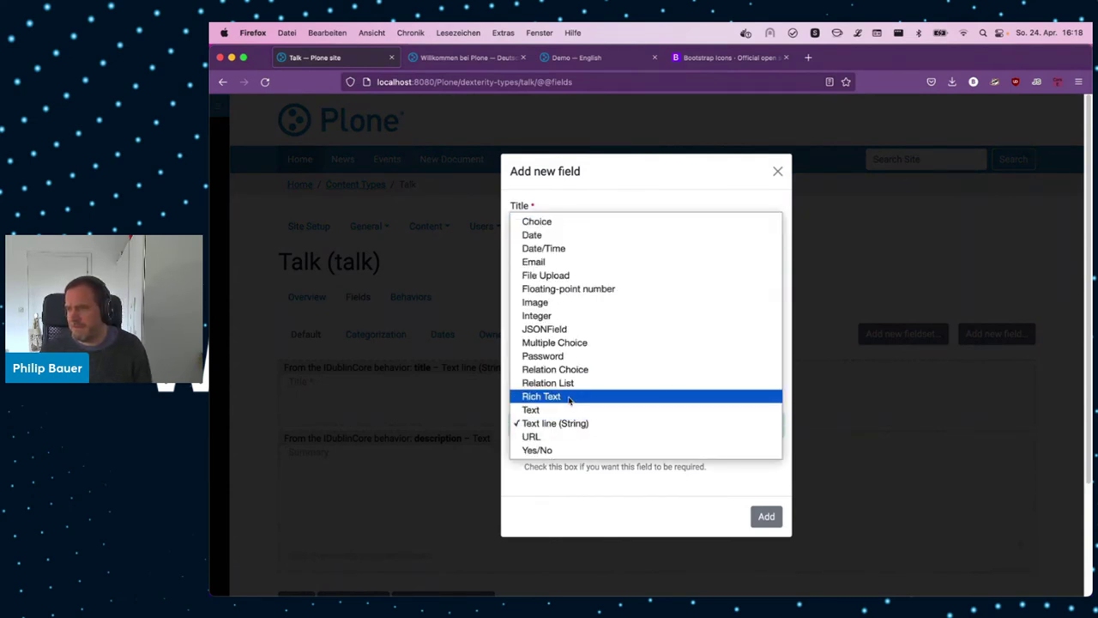
{"action": "left_click", "coordinate": [569, 396]}
{"action": "left_click", "coordinate": [766, 515]}
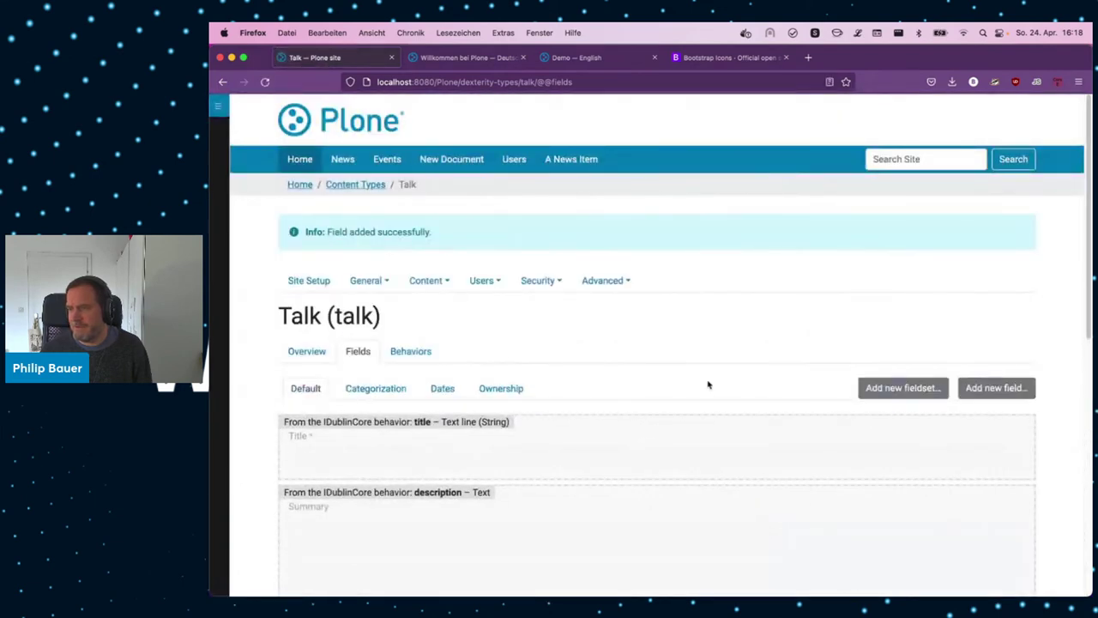
- Open the site home page in a new browser tab
{"action": "scroll", "coordinate": [689, 372], "scroll_direction": "down", "scroll_amount": 10}
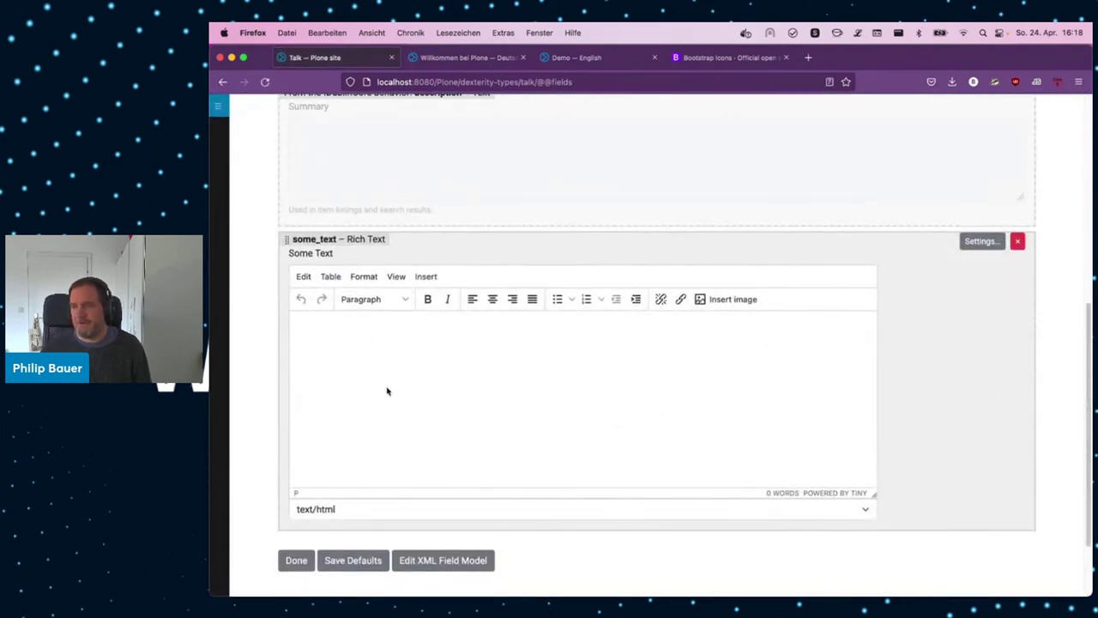
{"action": "scroll", "coordinate": [361, 460], "scroll_direction": "up", "scroll_amount": 10}
{"action": "left_click", "coordinate": [343, 118], "text": "super"}
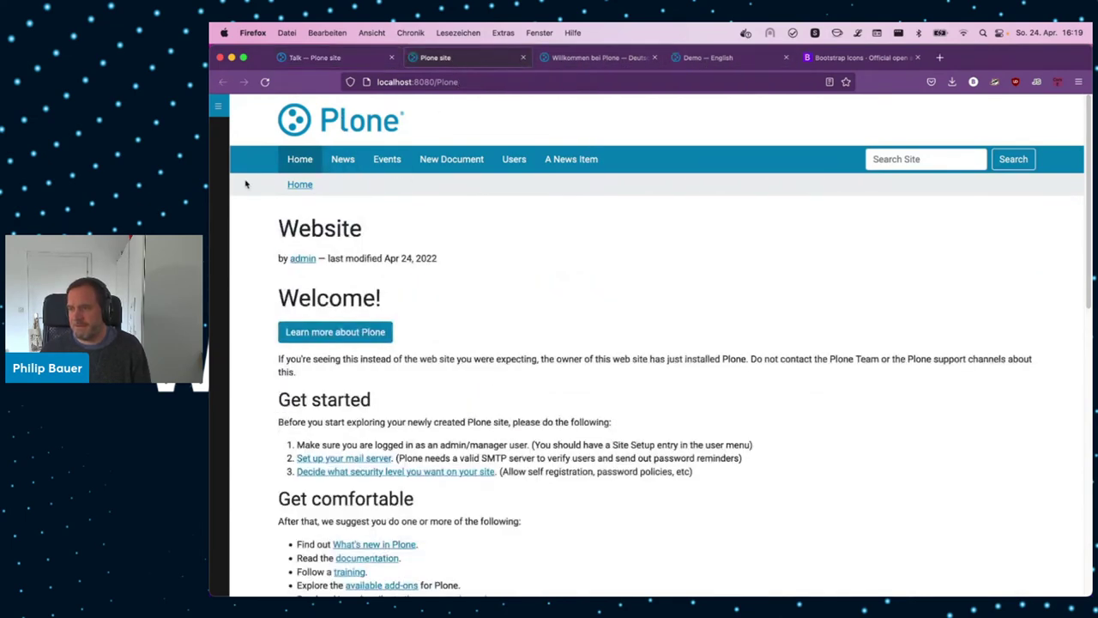
- Add a new Talk item and enter 'secret text' as its Some Text
{"action": "left_click", "coordinate": [221, 189]}
{"action": "left_click", "coordinate": [255, 218]}
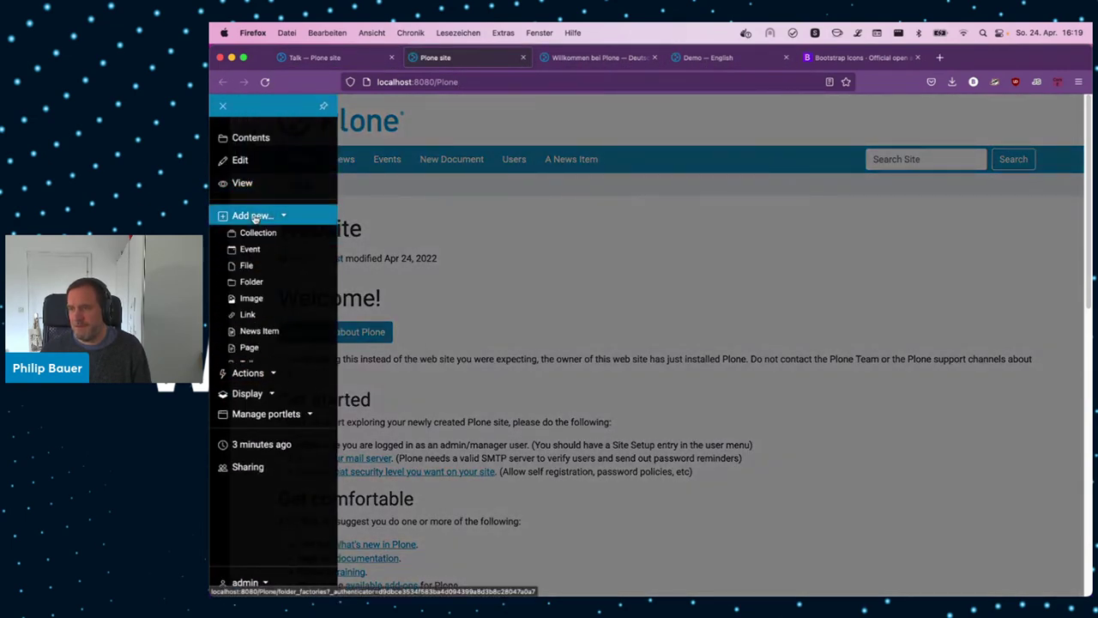
{"action": "left_click", "coordinate": [247, 364]}
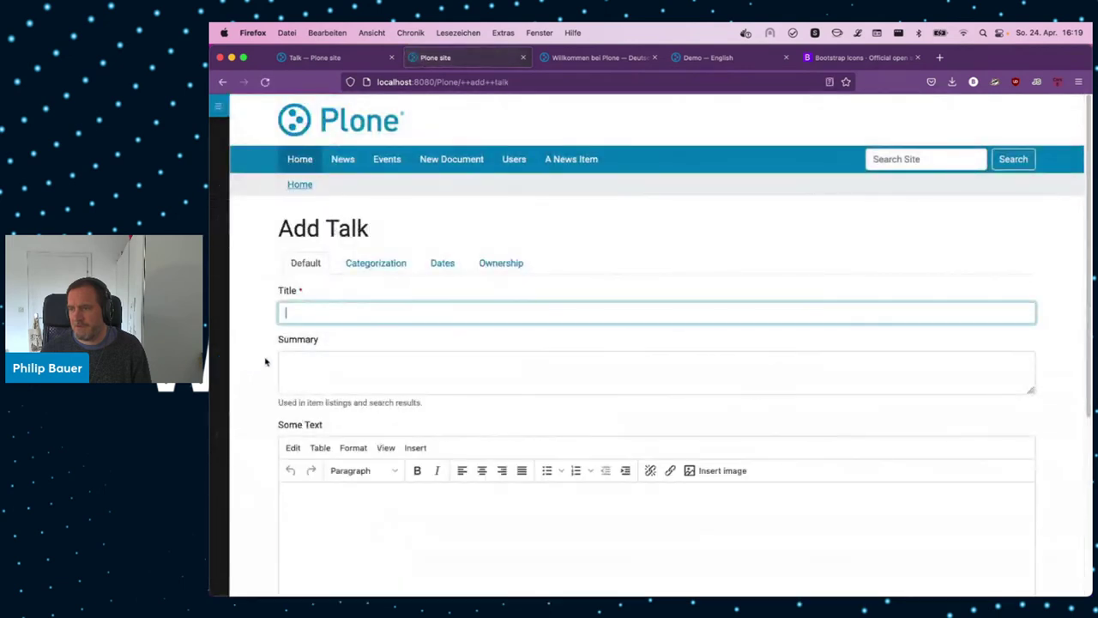
{"action": "left_click", "coordinate": [372, 538]}
{"action": "type", "text": "asdad"}
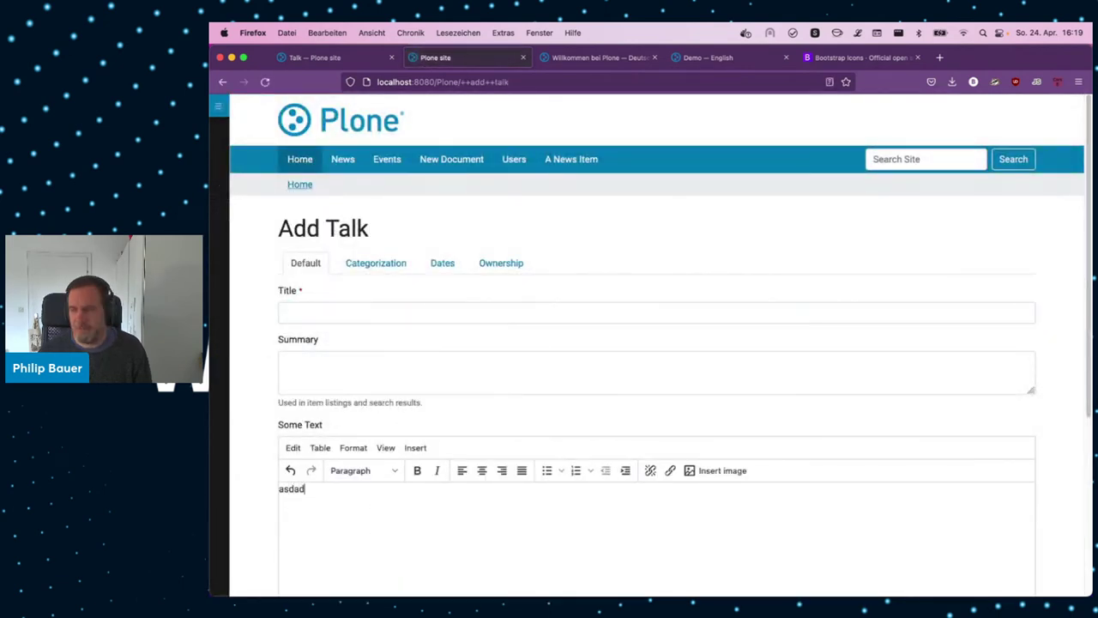
{"action": "left_click_drag", "start_coordinate": [312, 487], "coordinate": [255, 479]}
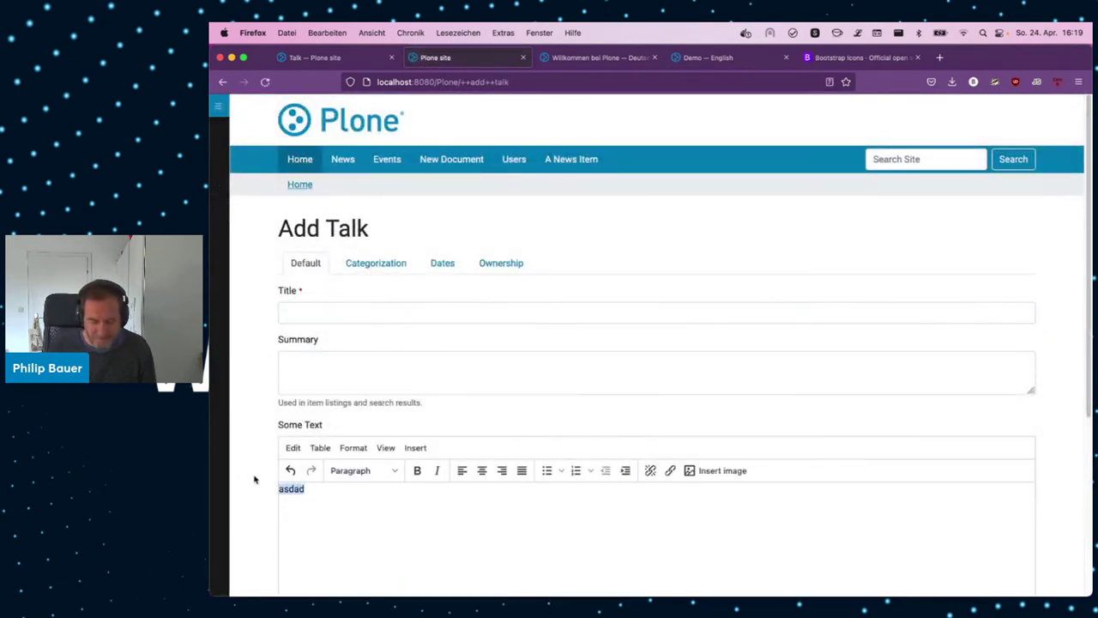
{"action": "type", "text": "secret text"}
- Title the talk 'A talk' with summary 'foo', save it, and return to the Talk type
{"action": "key", "text": "shift+Tab"}
{"action": "key", "text": "shift+Tab"}
{"action": "type", "text": "A talk"}
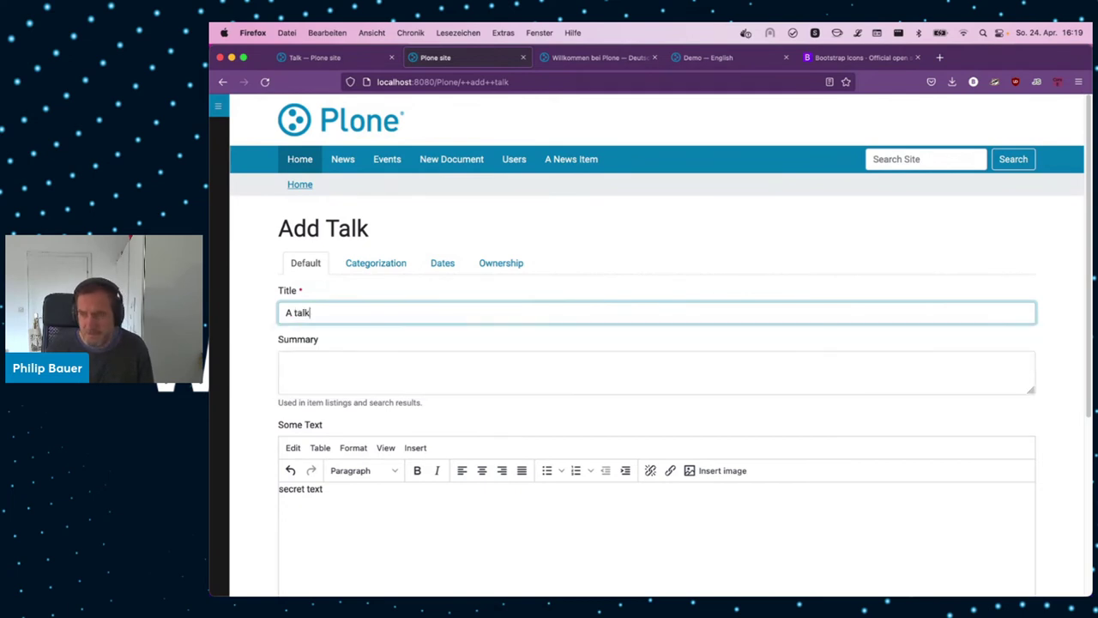
{"action": "key", "text": "Tab"}
{"action": "type", "text": "foo"}
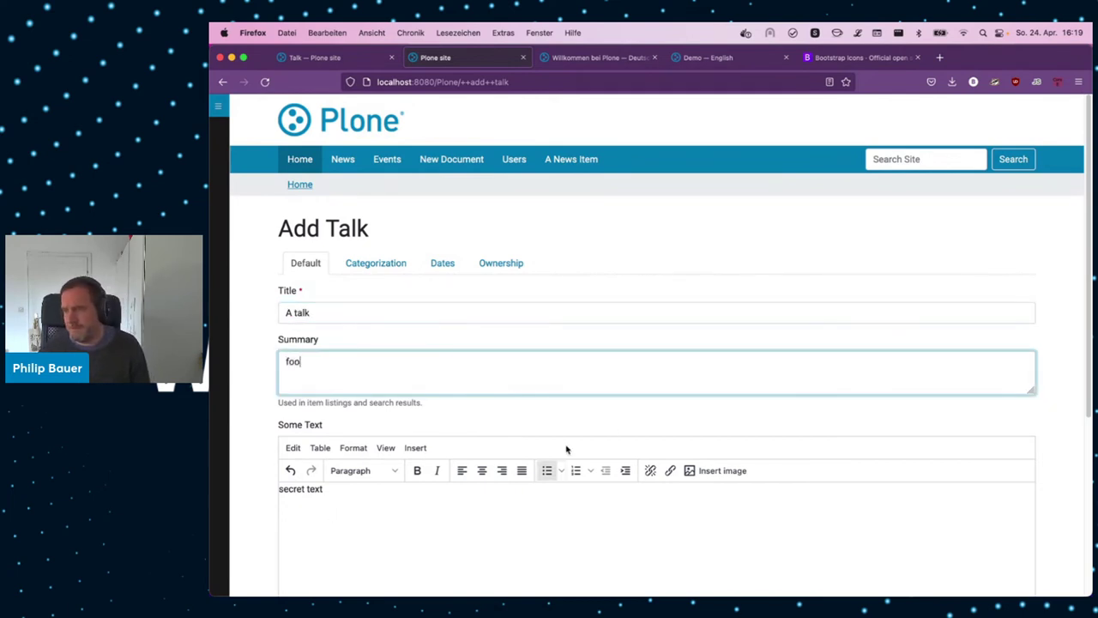
{"action": "scroll", "coordinate": [606, 431], "scroll_direction": "down", "scroll_amount": 5}
{"action": "left_click", "coordinate": [270, 481]}
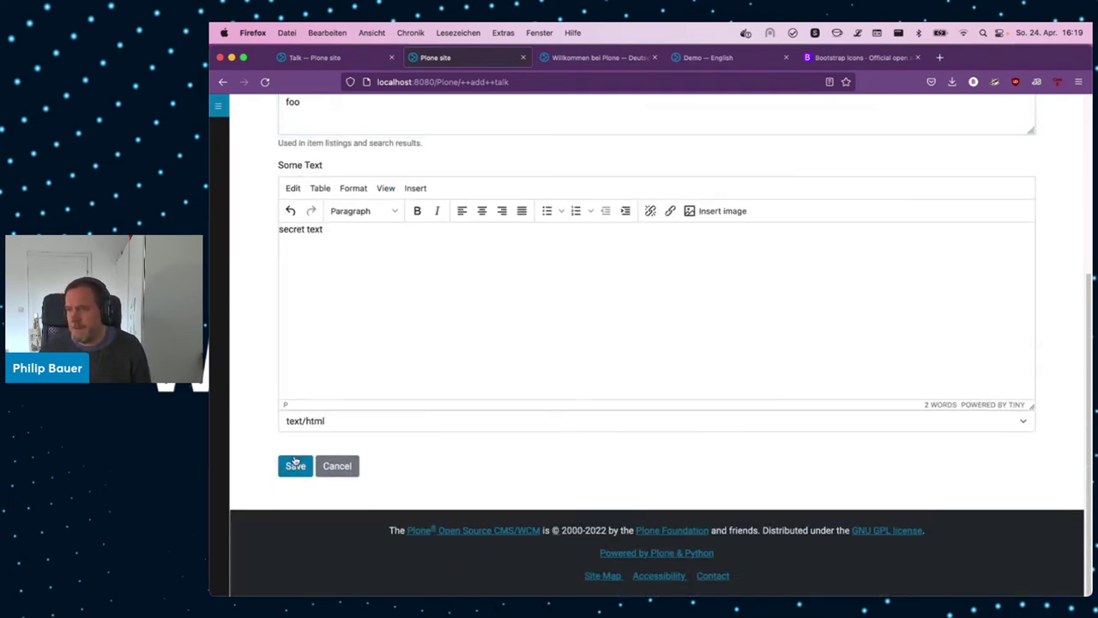
{"action": "left_click", "coordinate": [296, 466]}
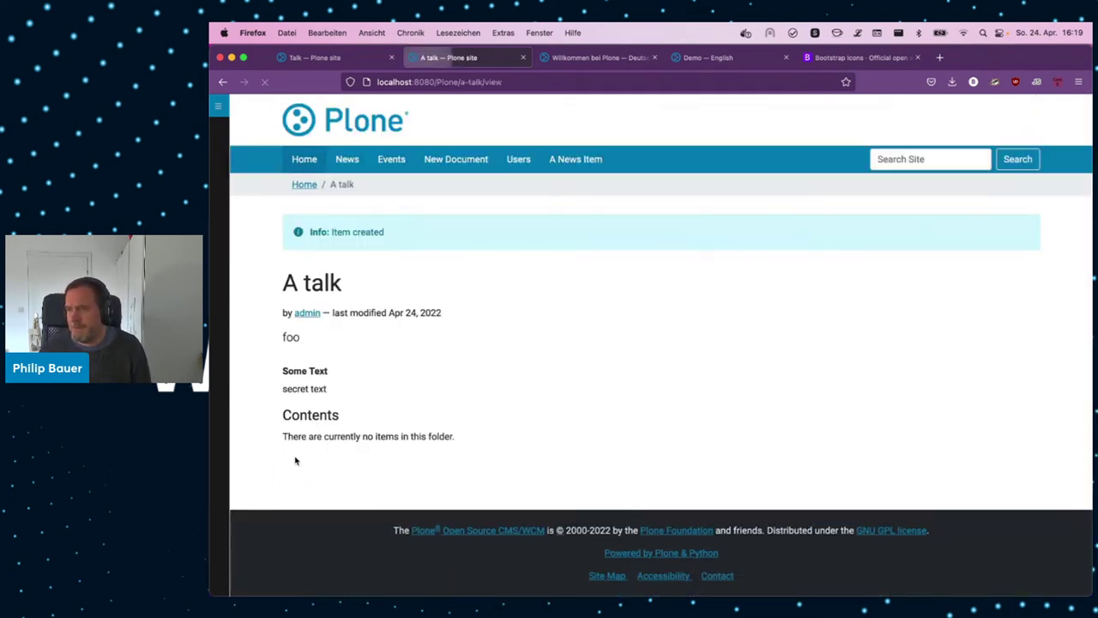
{"action": "left_click", "coordinate": [356, 58]}
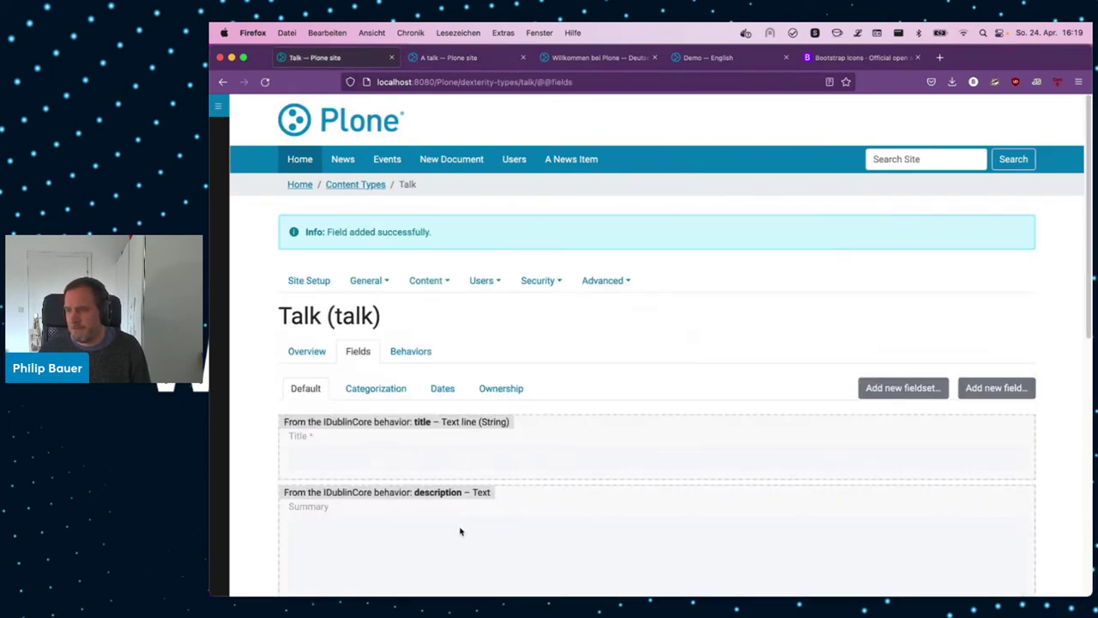
- Enable the Dynamic SearchableText indexer behavior on the Talk type and save
{"action": "left_click", "coordinate": [411, 353]}
{"action": "scroll", "coordinate": [618, 387], "scroll_direction": "down", "scroll_amount": 1}
{"action": "scroll", "coordinate": [617, 387], "scroll_direction": "down", "scroll_amount": 5}
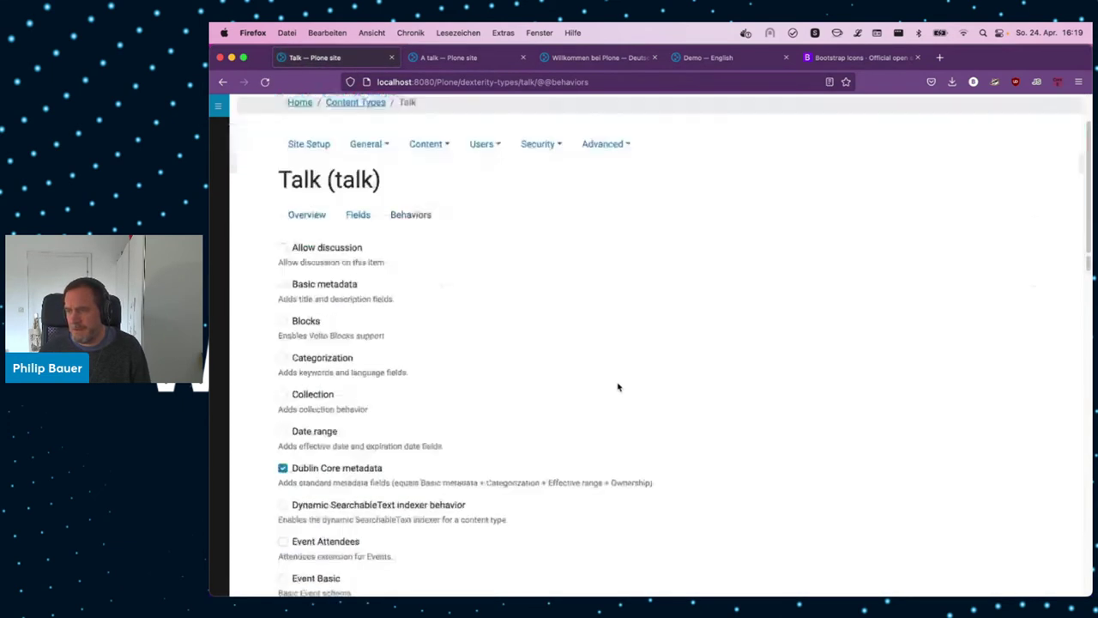
{"action": "scroll", "coordinate": [632, 377], "scroll_direction": "down", "scroll_amount": 1}
{"action": "scroll", "coordinate": [633, 381], "scroll_direction": "down", "scroll_amount": 7}
{"action": "scroll", "coordinate": [635, 389], "scroll_direction": "down", "scroll_amount": 3}
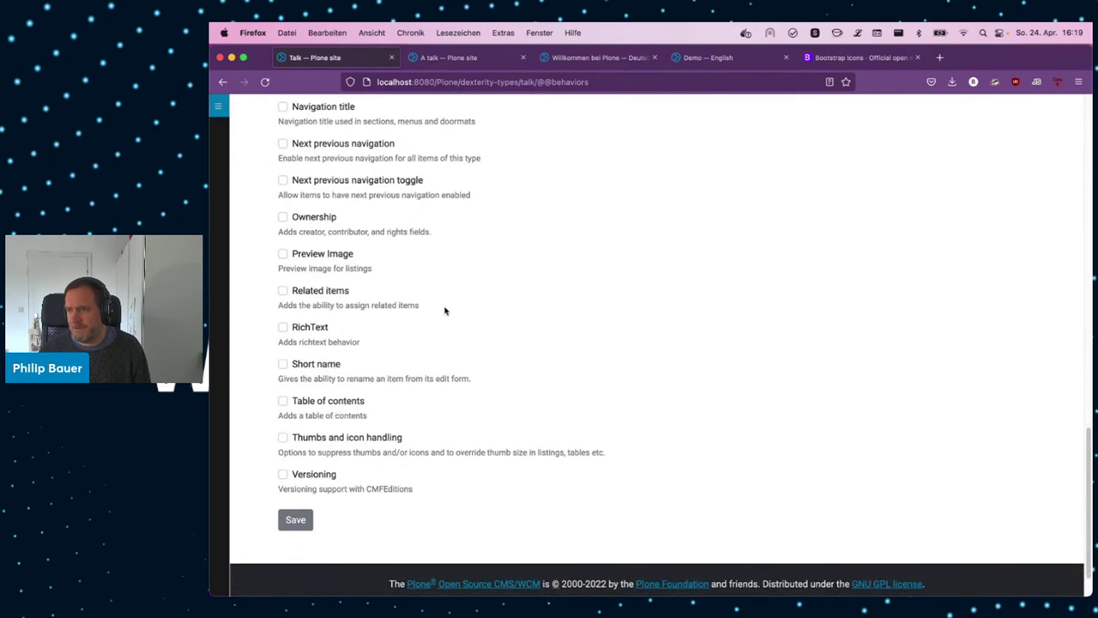
{"action": "scroll", "coordinate": [444, 317], "scroll_direction": "up", "scroll_amount": 3}
{"action": "scroll", "coordinate": [445, 318], "scroll_direction": "up", "scroll_amount": 5}
{"action": "scroll", "coordinate": [416, 341], "scroll_direction": "up", "scroll_amount": 6}
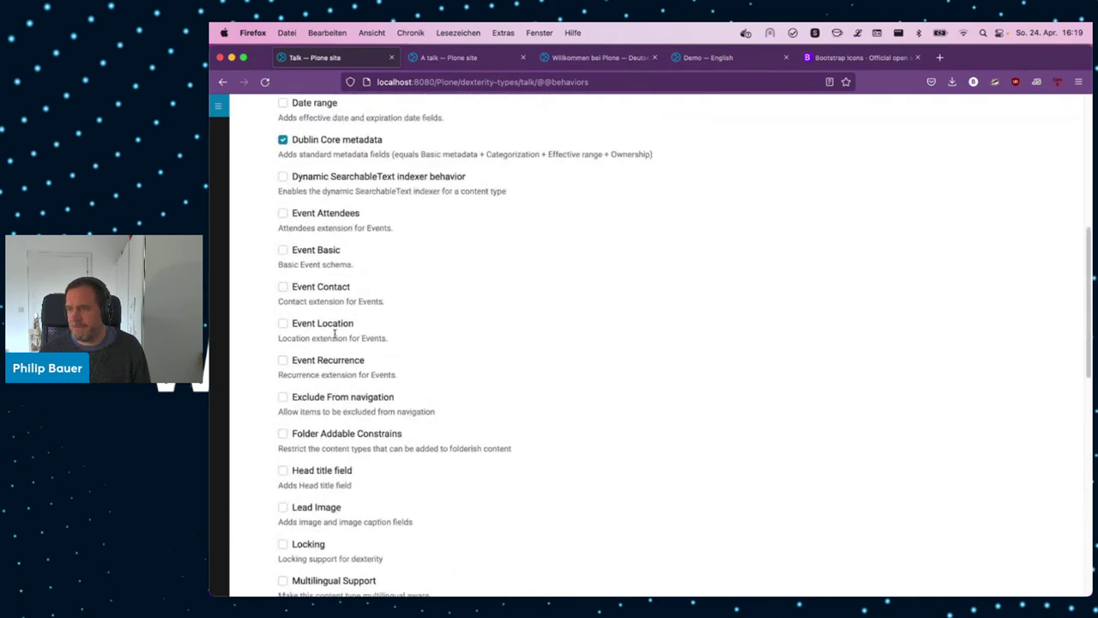
{"action": "scroll", "coordinate": [328, 292], "scroll_direction": "up", "scroll_amount": 4}
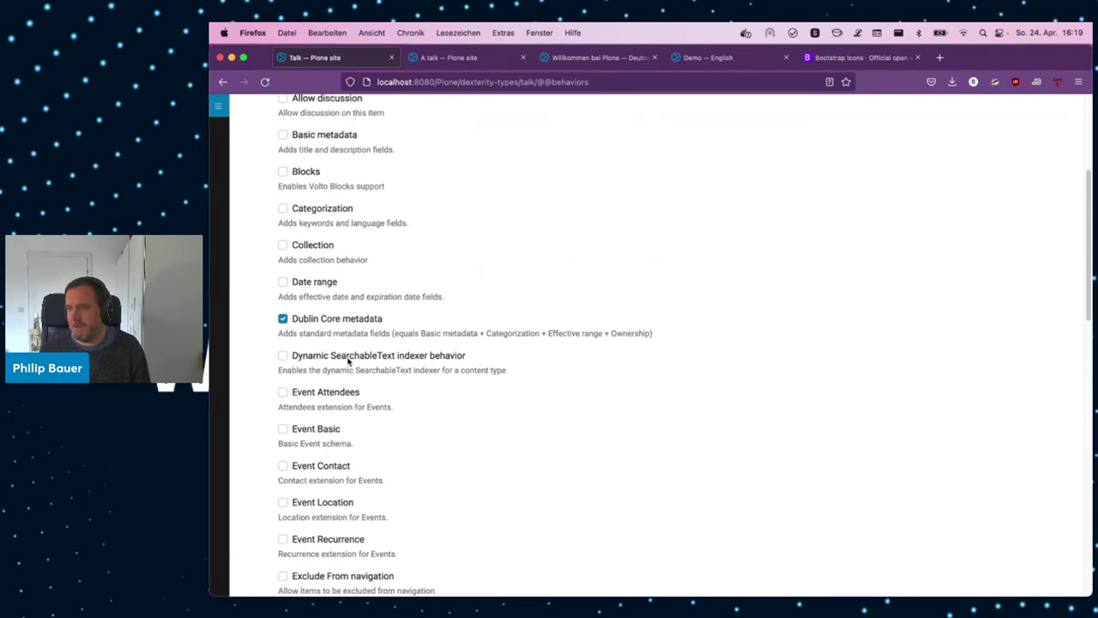
{"action": "left_click", "coordinate": [349, 357]}
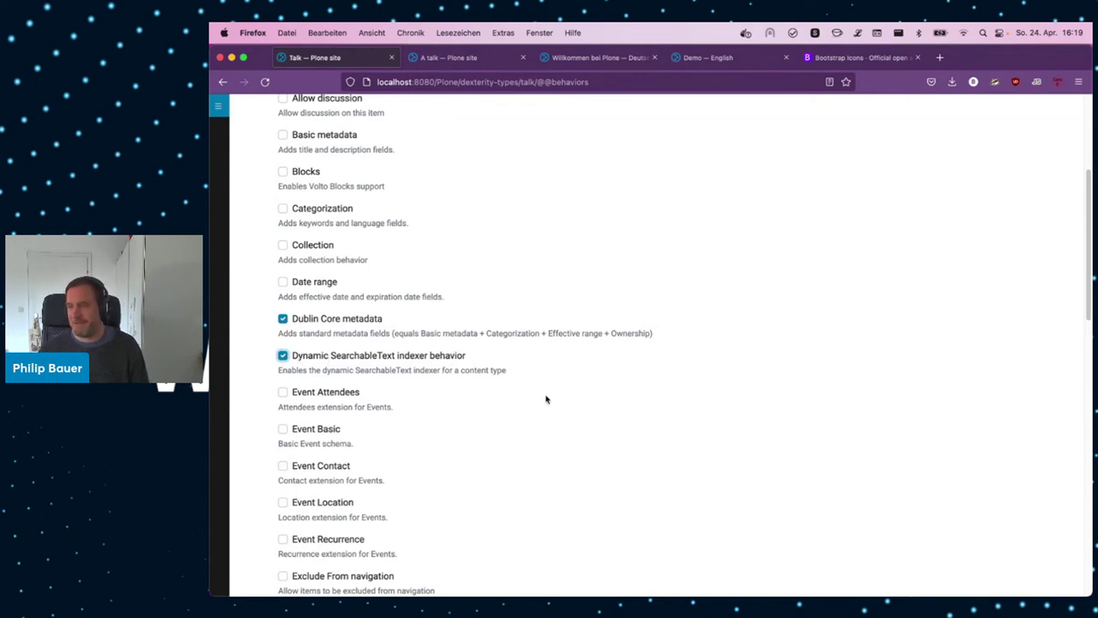
{"action": "scroll", "coordinate": [539, 412], "scroll_direction": "down", "scroll_amount": 5}
{"action": "scroll", "coordinate": [539, 411], "scroll_direction": "down", "scroll_amount": 5}
{"action": "left_click", "coordinate": [297, 487]}
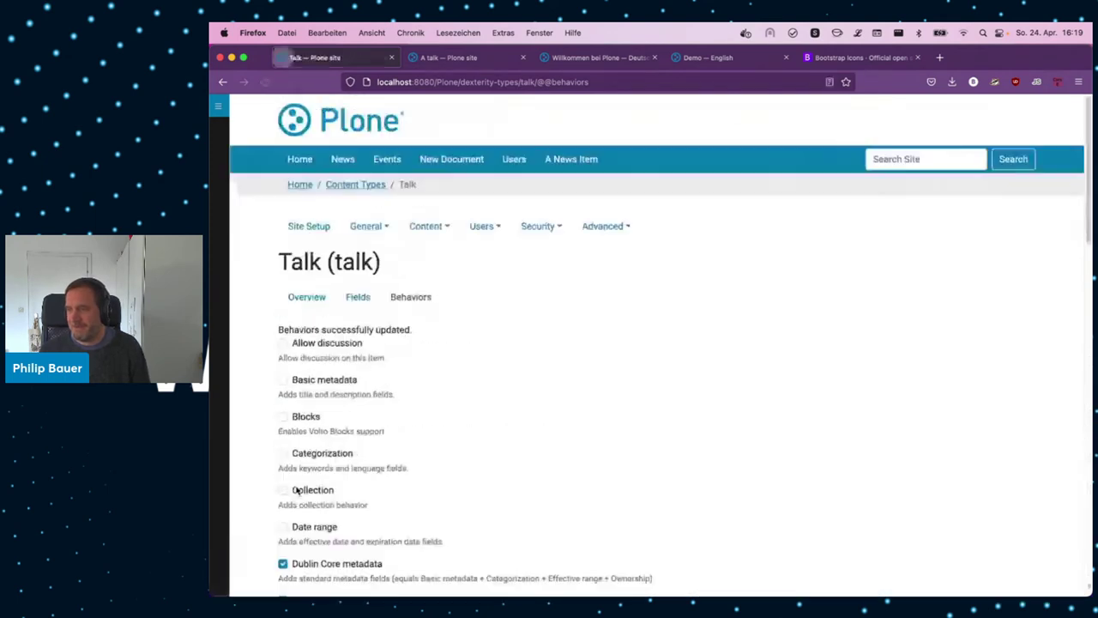
- Mark the Talk type's some_text field as Searchable in its settings
{"action": "left_click", "coordinate": [357, 297]}
{"action": "scroll", "coordinate": [689, 347], "scroll_direction": "down", "scroll_amount": 5}
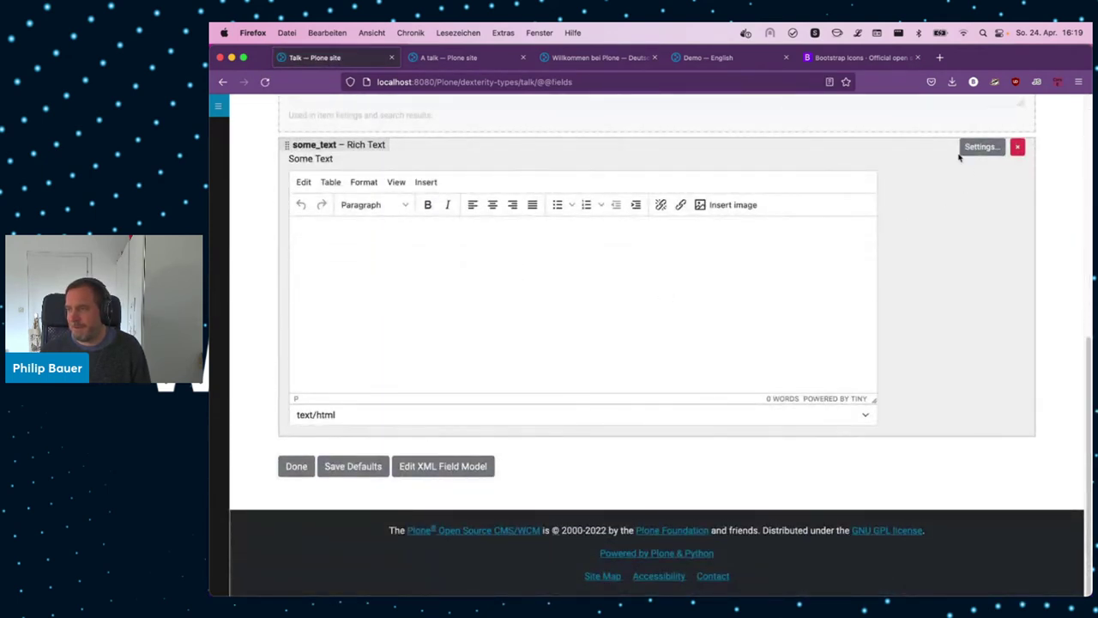
{"action": "left_click", "coordinate": [964, 148]}
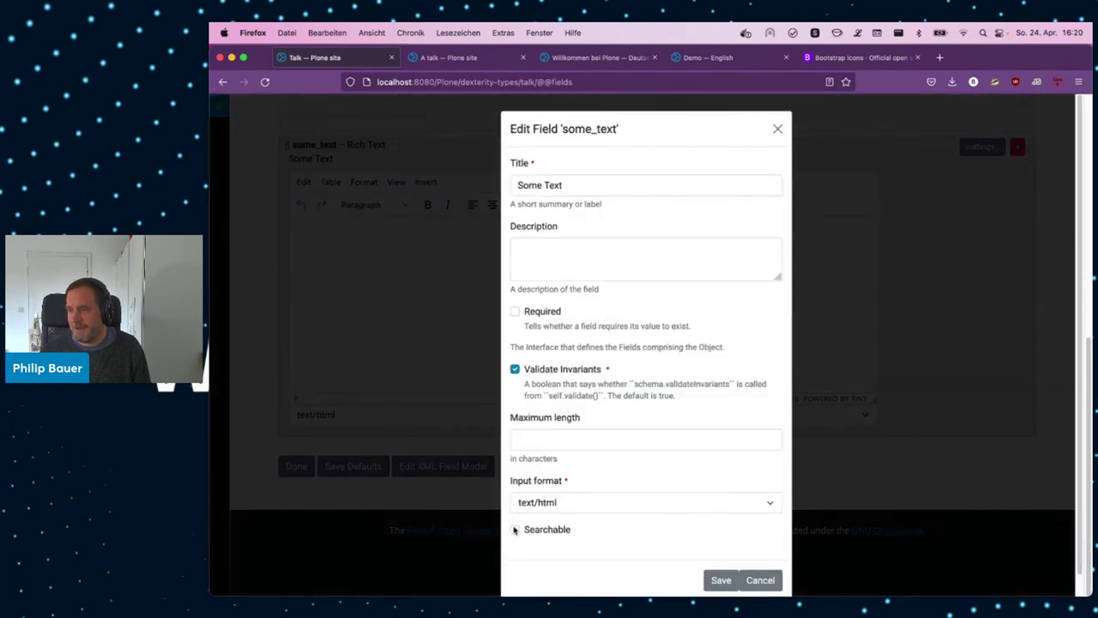
{"action": "left_click", "coordinate": [514, 530]}
- Save the Searchable field setting, then edit A talk so its Some Text reads 'secret text boo'
{"action": "left_click", "coordinate": [721, 580]}
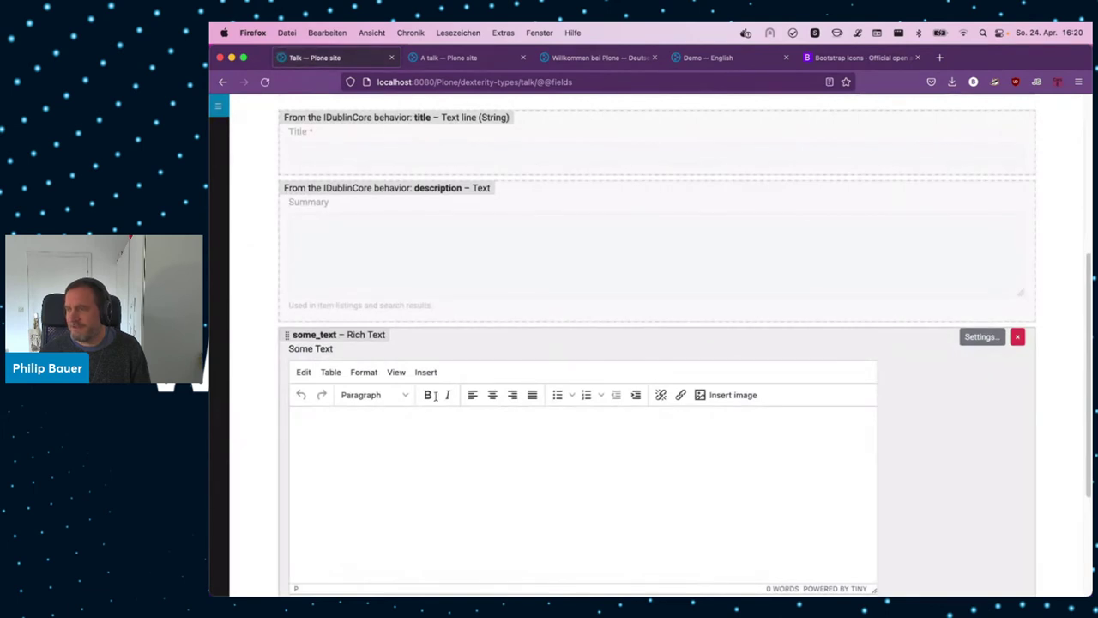
{"action": "left_click", "coordinate": [439, 60]}
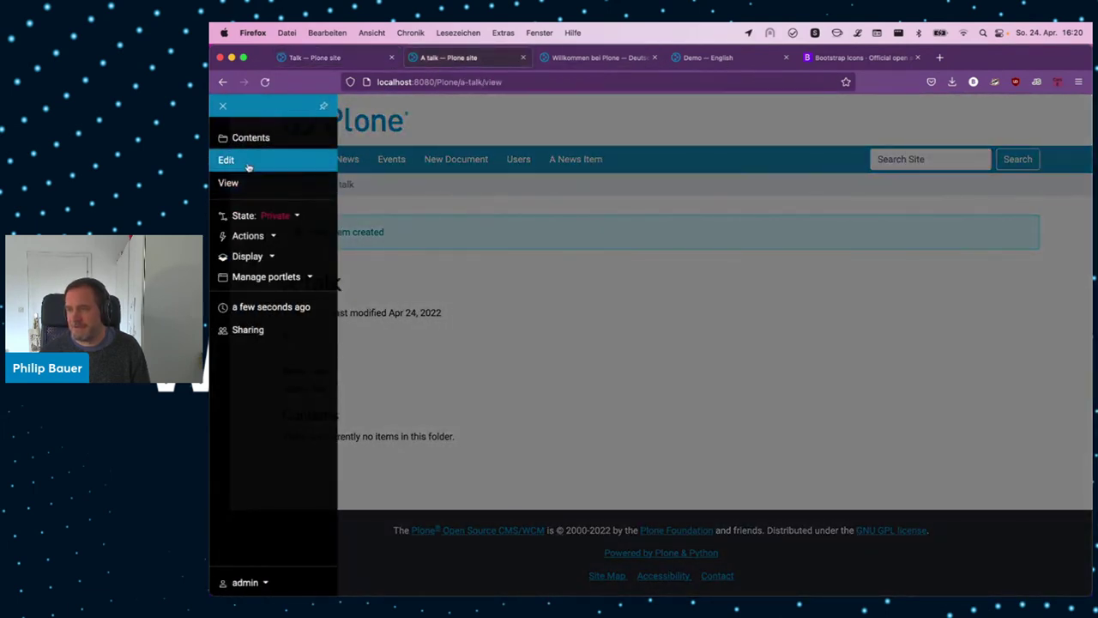
{"action": "left_click", "coordinate": [245, 161]}
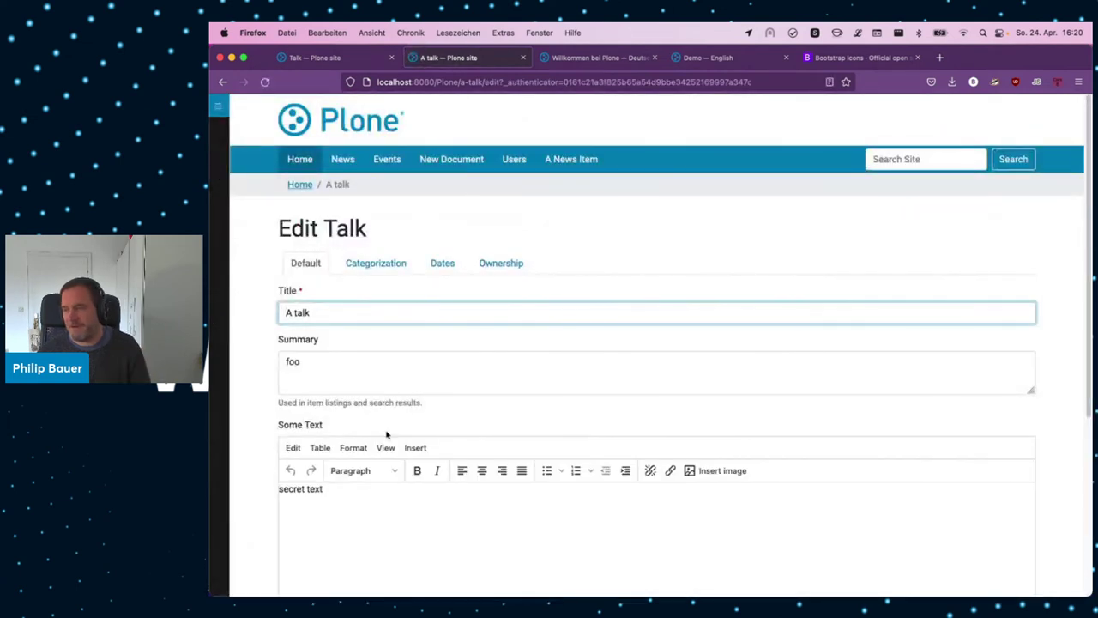
{"action": "left_click", "coordinate": [370, 499]}
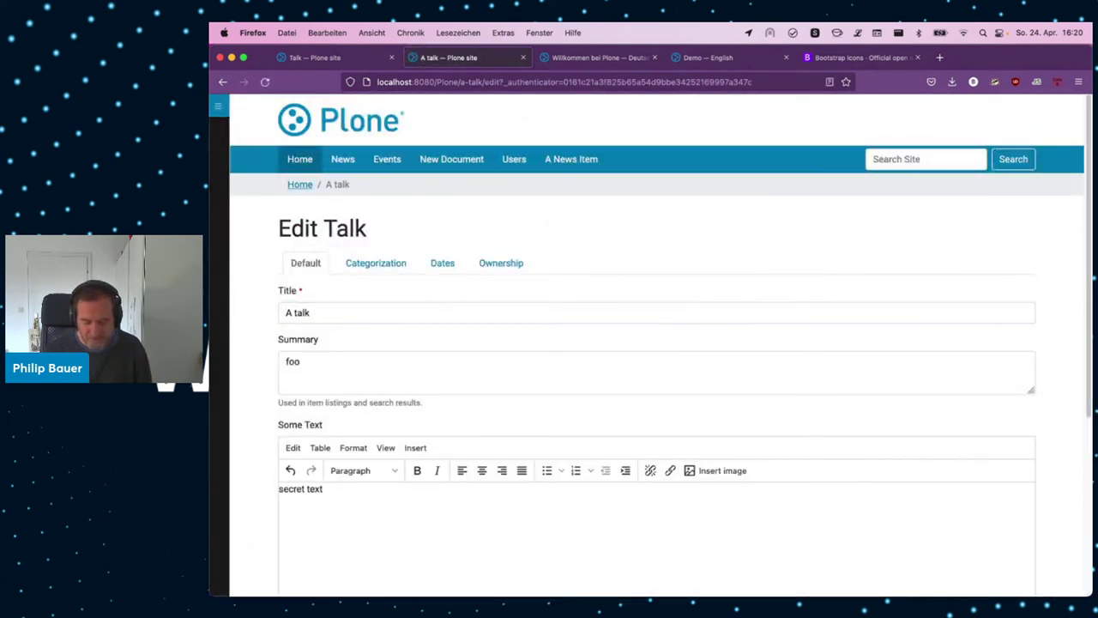
{"action": "type", "text": "boo"}
{"action": "scroll", "coordinate": [553, 399], "scroll_direction": "down", "scroll_amount": 5}
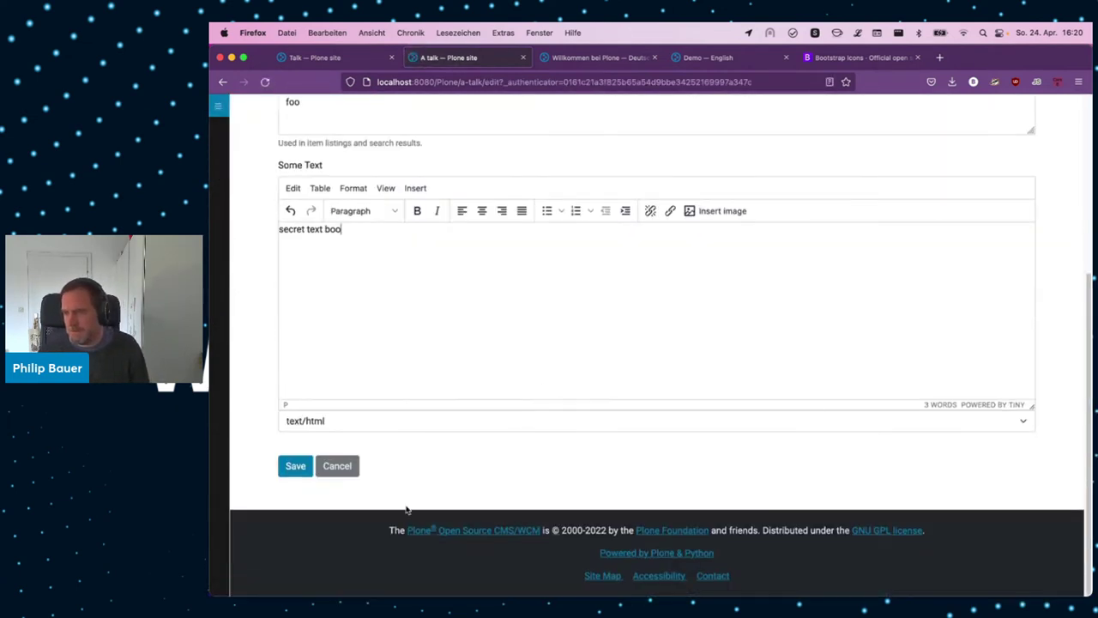
{"action": "left_click", "coordinate": [291, 468]}
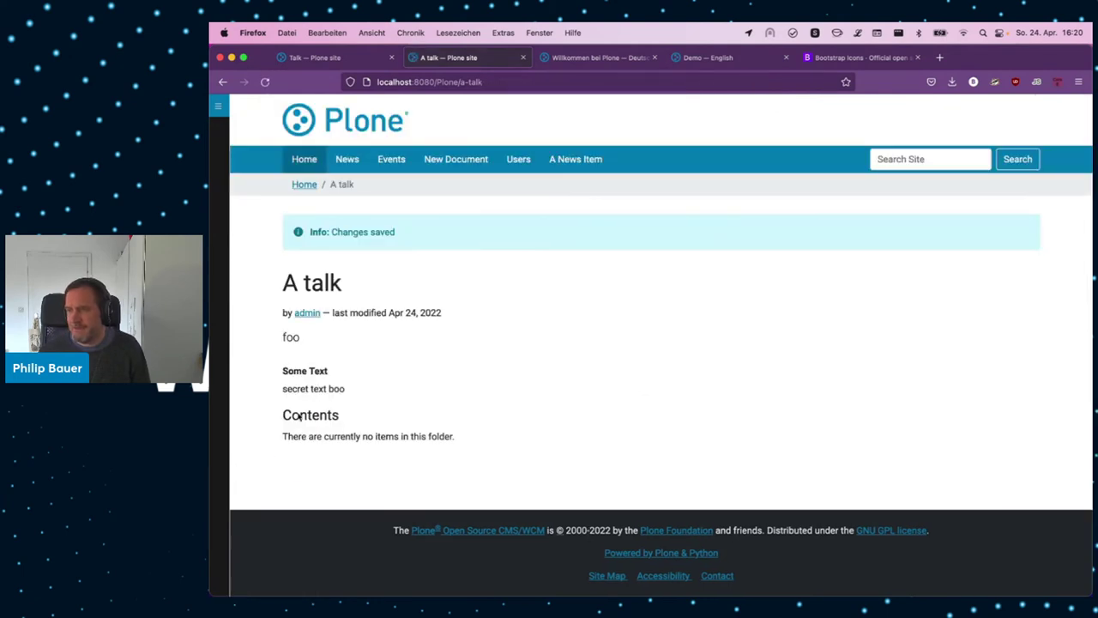
{"action": "left_click", "coordinate": [322, 57]}
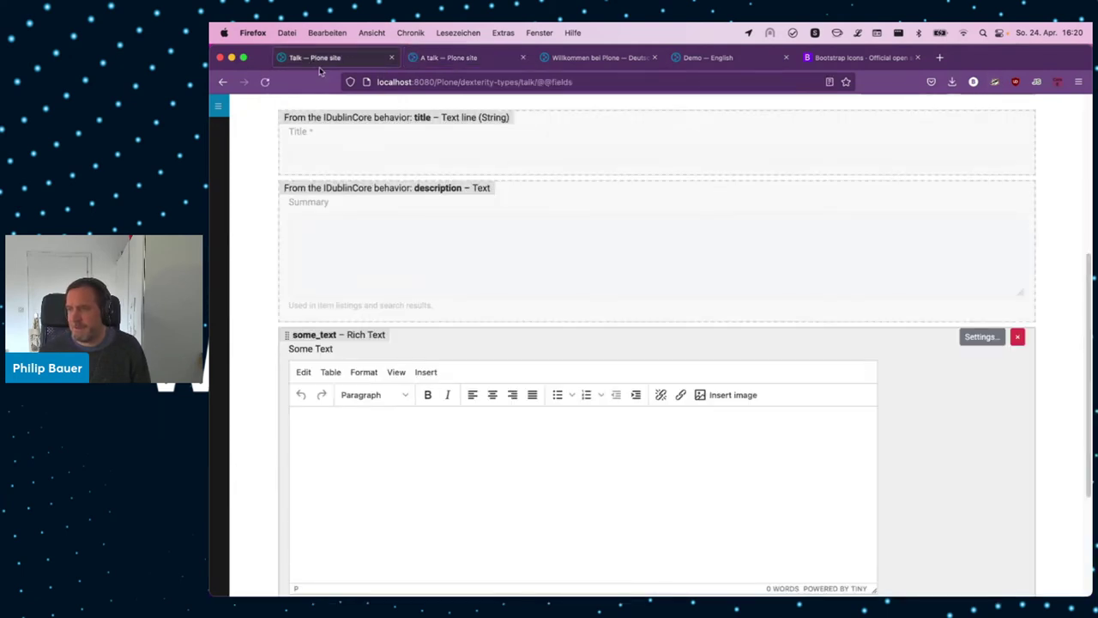
{"action": "scroll", "coordinate": [396, 222], "scroll_direction": "up", "scroll_amount": 10}
- Search the site for 'secret' and confirm A talk appears in the live results
{"action": "left_click", "coordinate": [335, 117]}
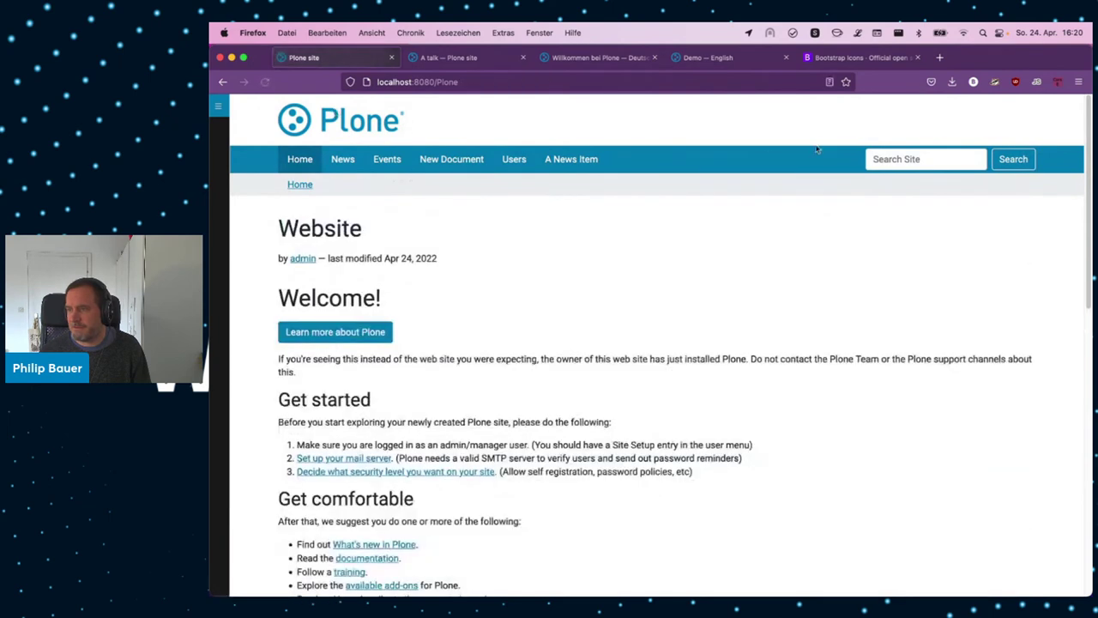
{"action": "type", "text": "secret"}
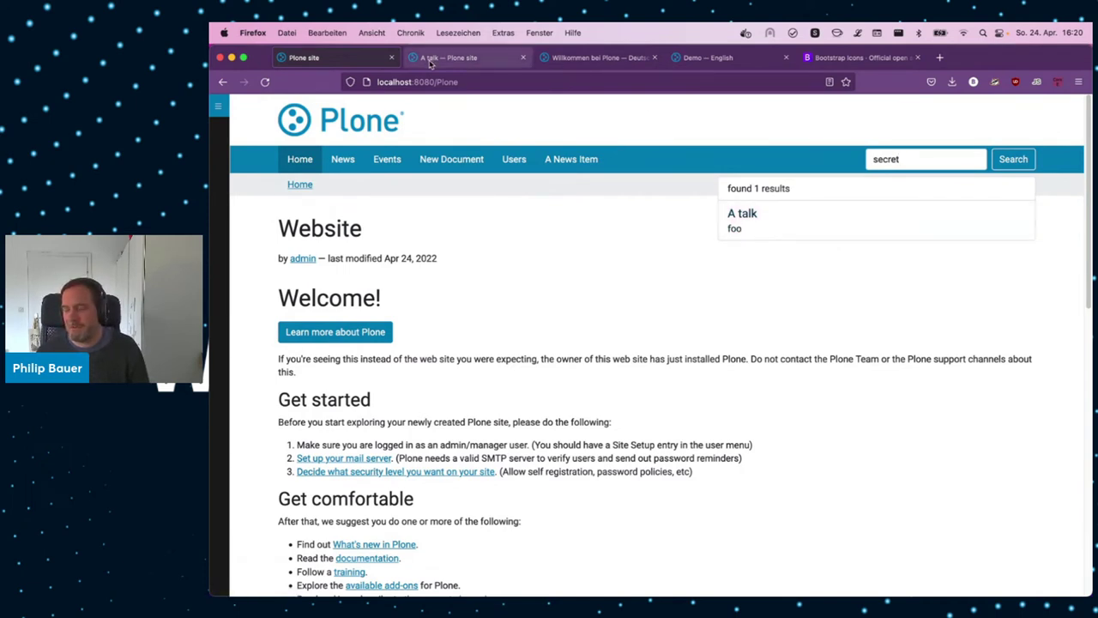
{"action": "left_click", "coordinate": [537, 311]}
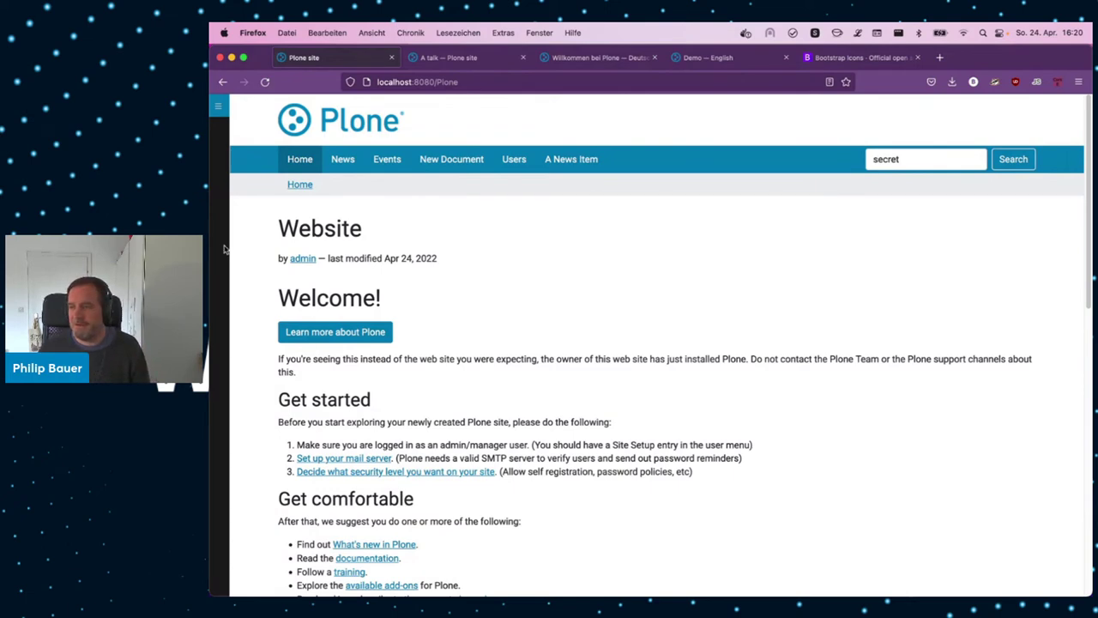
{"action": "mouse_move", "coordinate": [220, 549]}
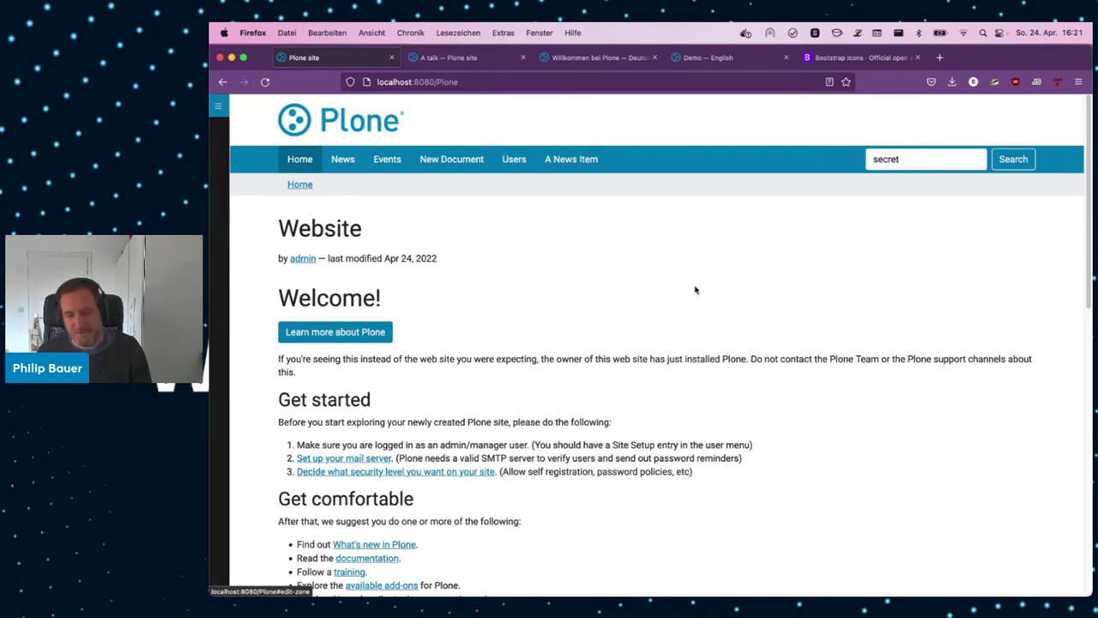
- Open Site Setup and go to the Inspect relations control panel
{"action": "left_click", "coordinate": [217, 250]}
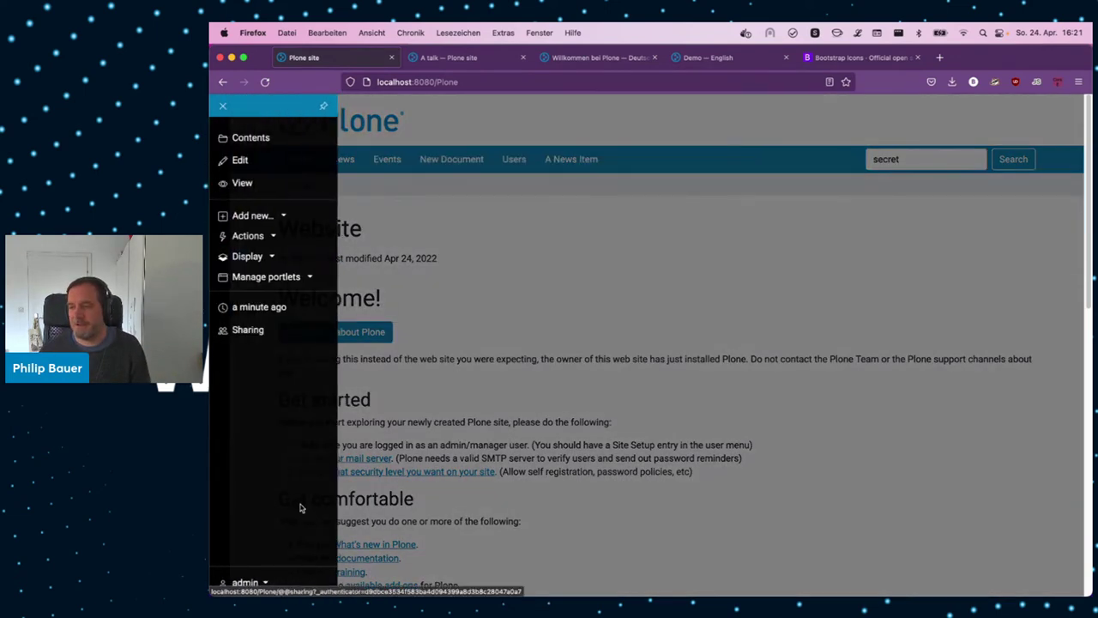
{"action": "left_click", "coordinate": [247, 582]}
{"action": "left_click", "coordinate": [257, 566]}
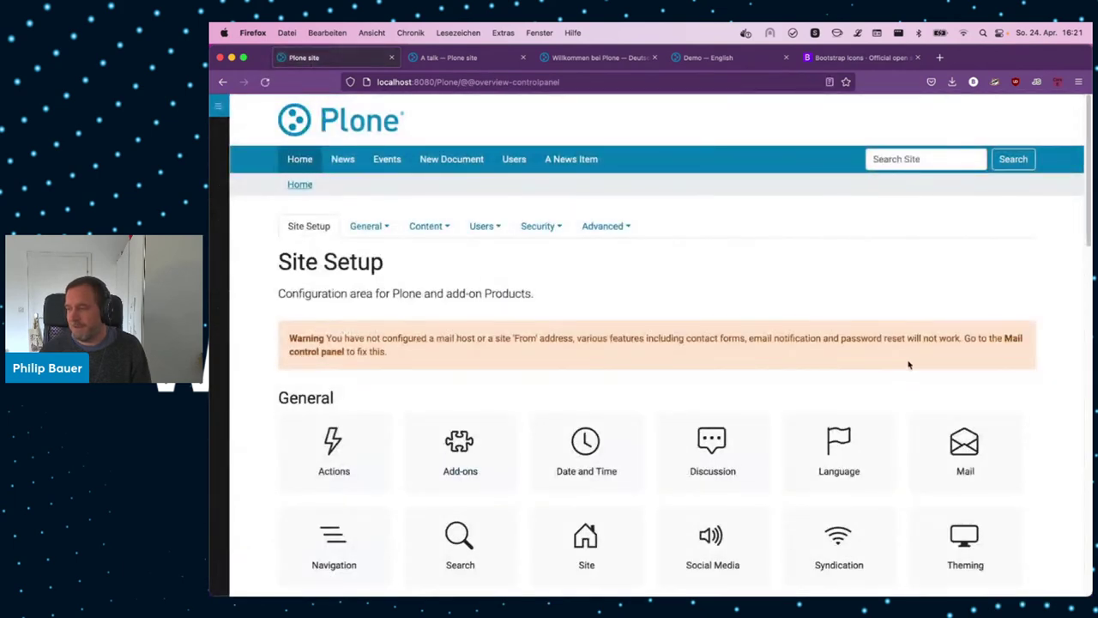
{"action": "scroll", "coordinate": [906, 367], "scroll_direction": "down", "scroll_amount": 8}
{"action": "scroll", "coordinate": [988, 340], "scroll_direction": "up", "scroll_amount": 3}
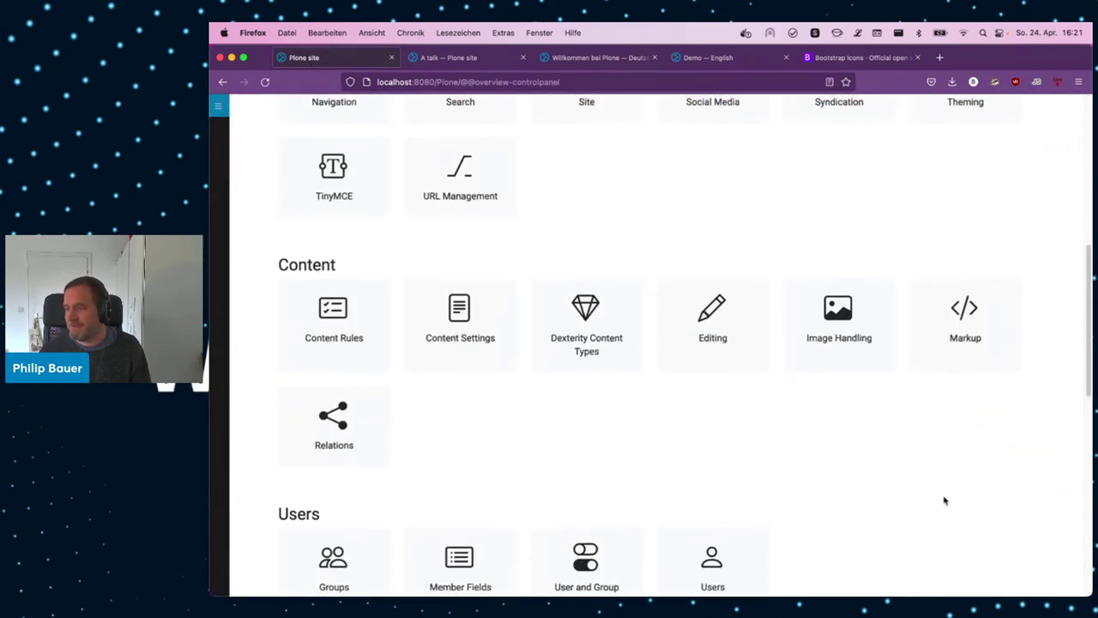
{"action": "scroll", "coordinate": [943, 499], "scroll_direction": "down", "scroll_amount": 2}
{"action": "left_click", "coordinate": [333, 339]}
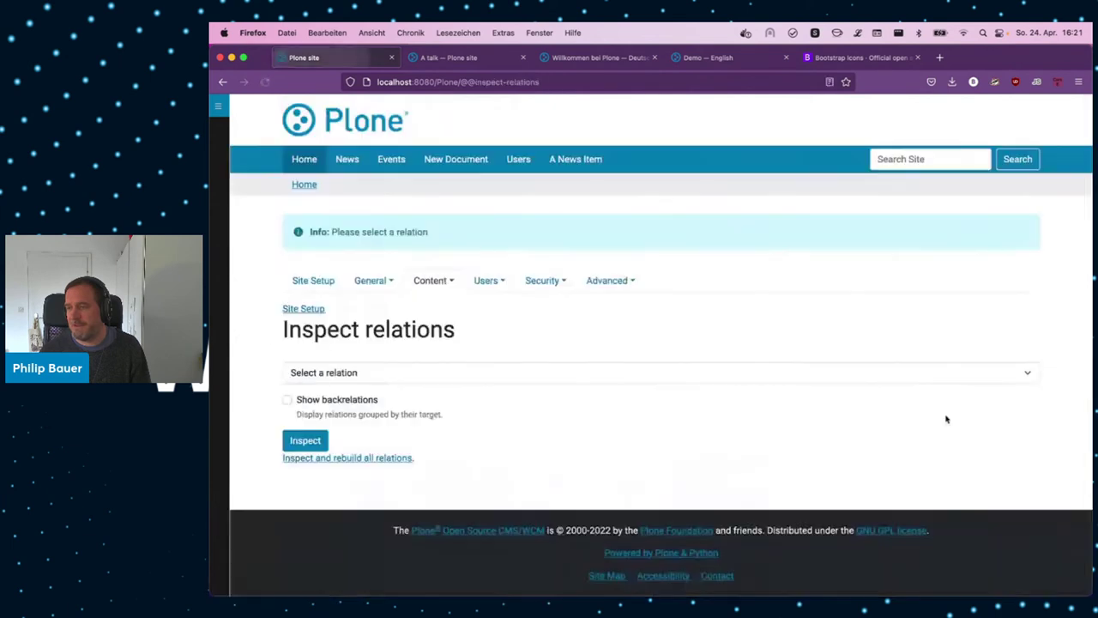
- Browse the available relations, glance at the English demo site, and return to the local site
{"action": "left_click", "coordinate": [333, 375]}
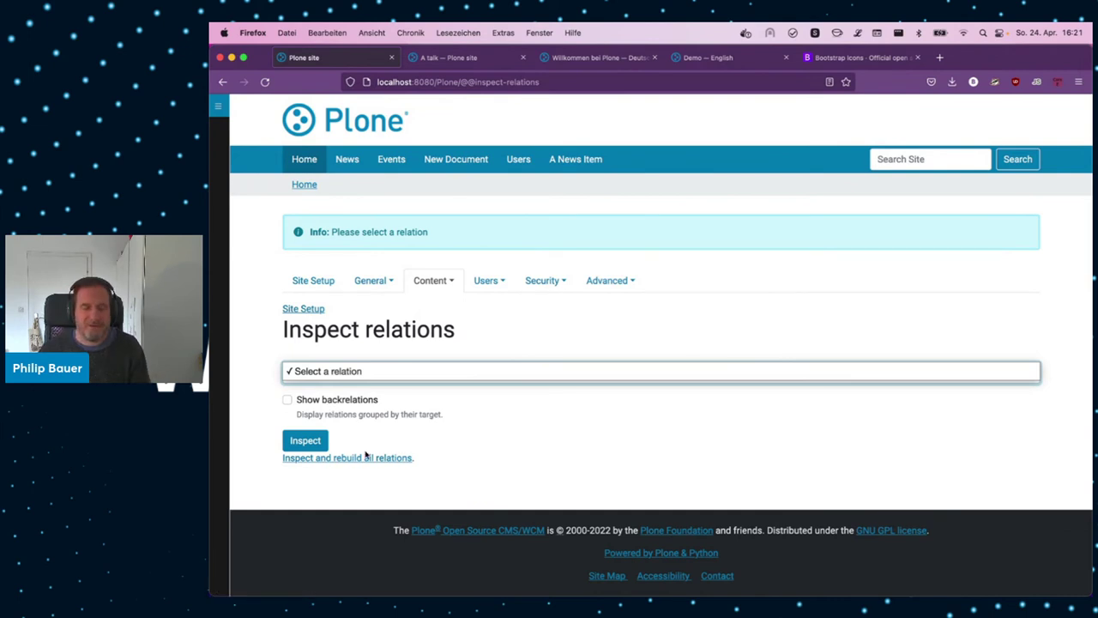
{"action": "left_click", "coordinate": [705, 62]}
{"action": "left_click", "coordinate": [705, 58]}
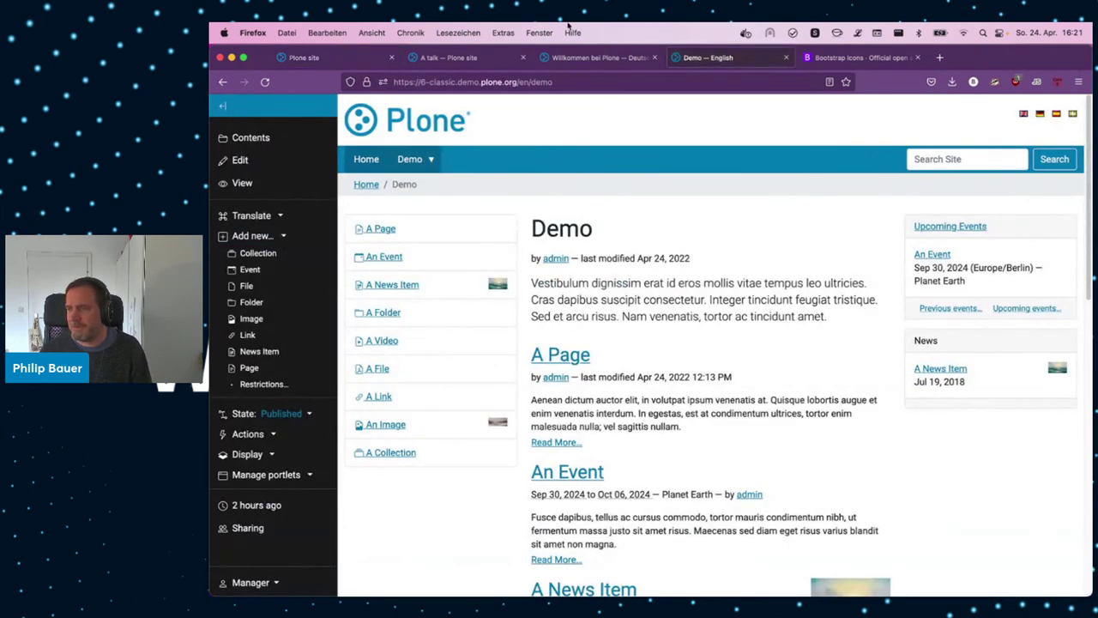
{"action": "left_click", "coordinate": [293, 60]}
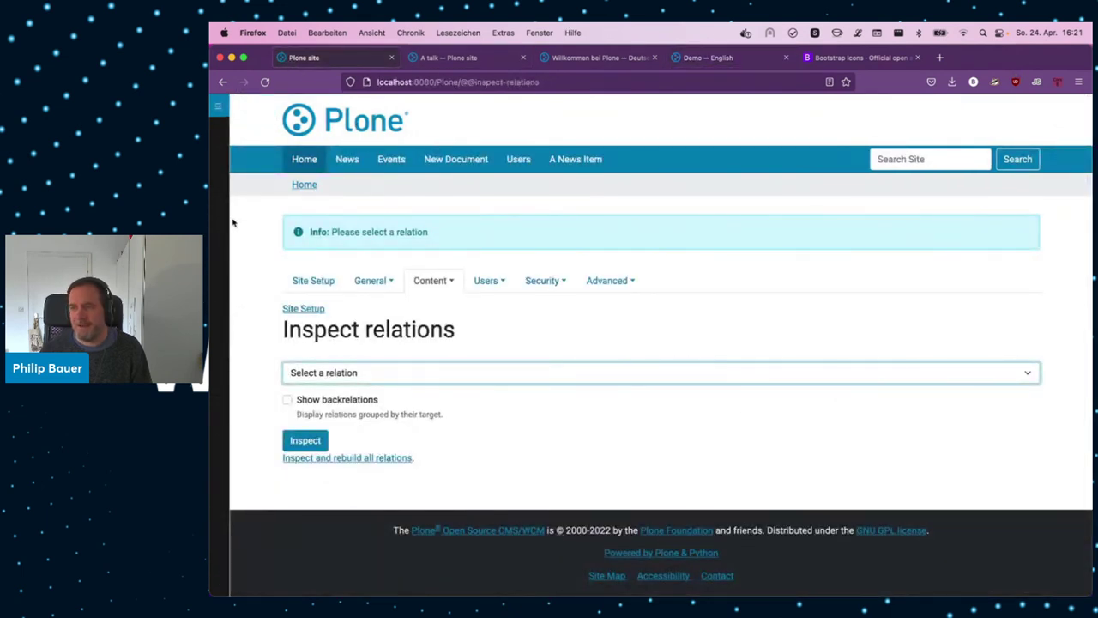
{"action": "left_click", "coordinate": [243, 293]}
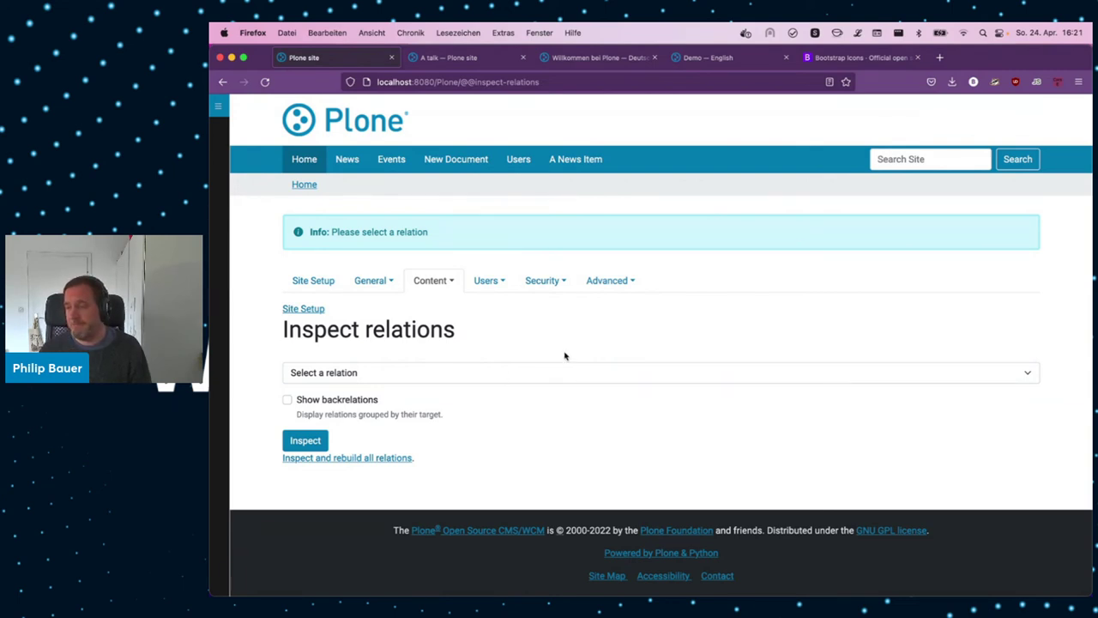
- Return to the Website front page at localhost:8080/Plone with the browser window focused
{"action": "left_click", "coordinate": [309, 114]}
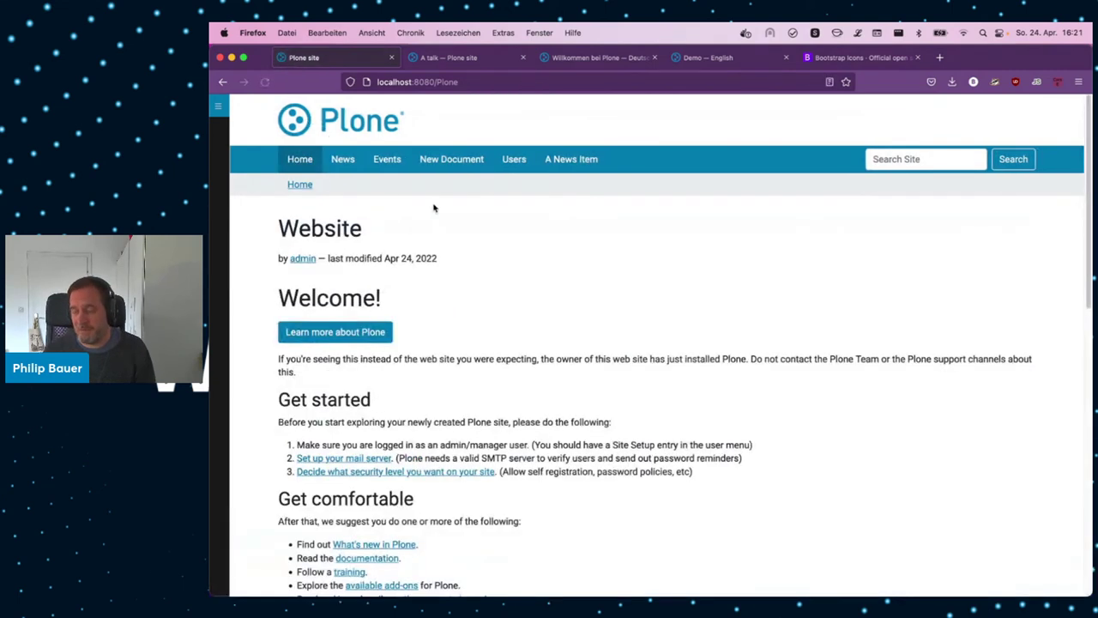
{"action": "key", "text": "super+t"}
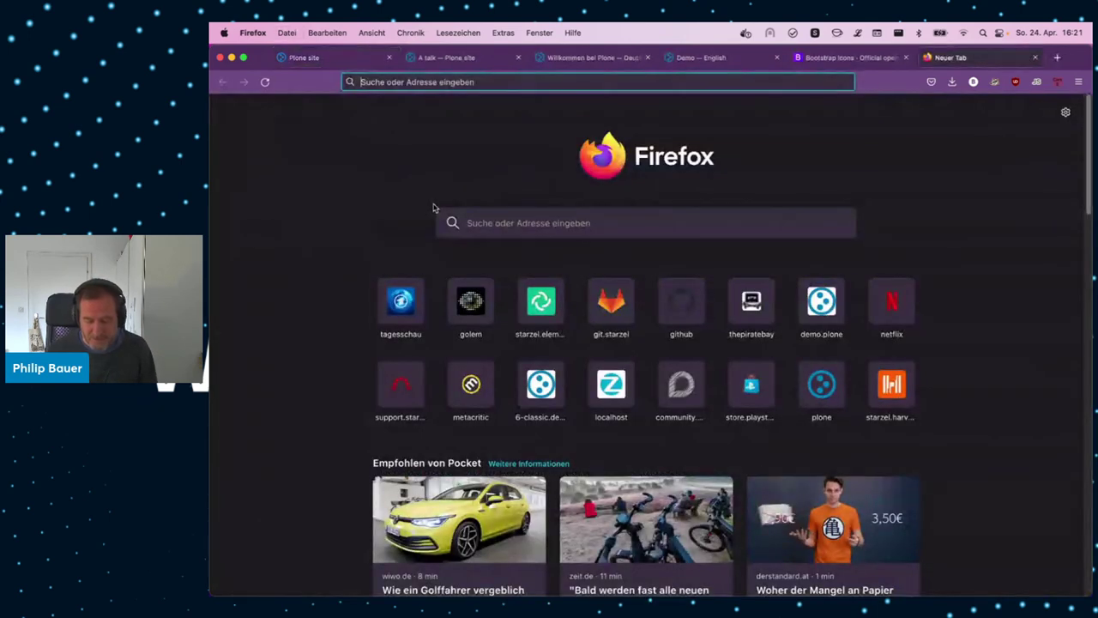
{"action": "key", "text": "super+w"}
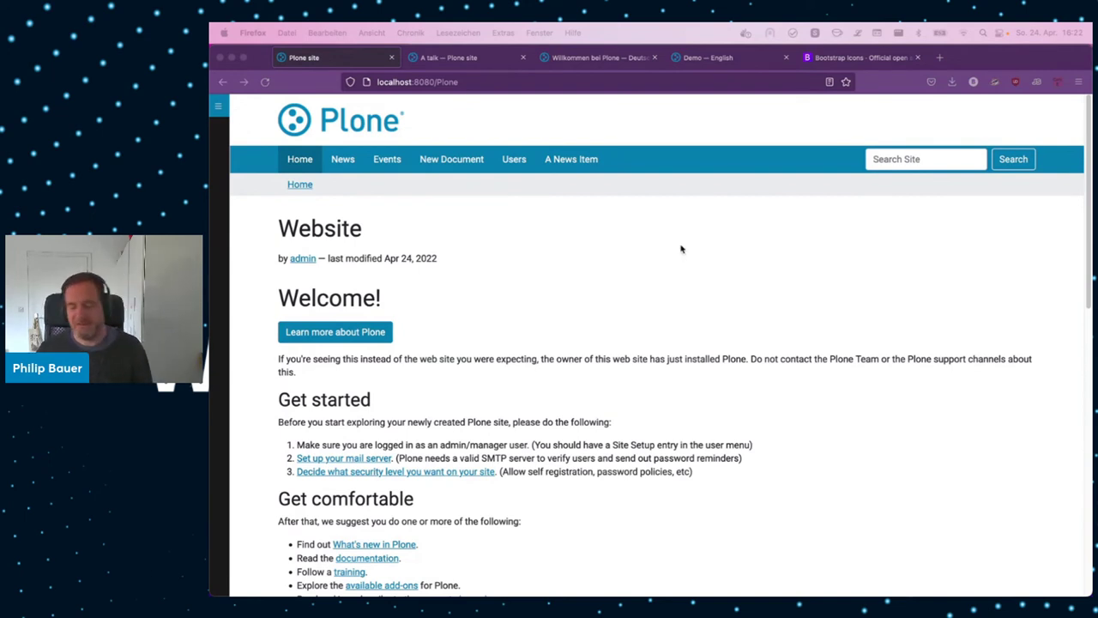
{"action": "left_click", "coordinate": [219, 199]}
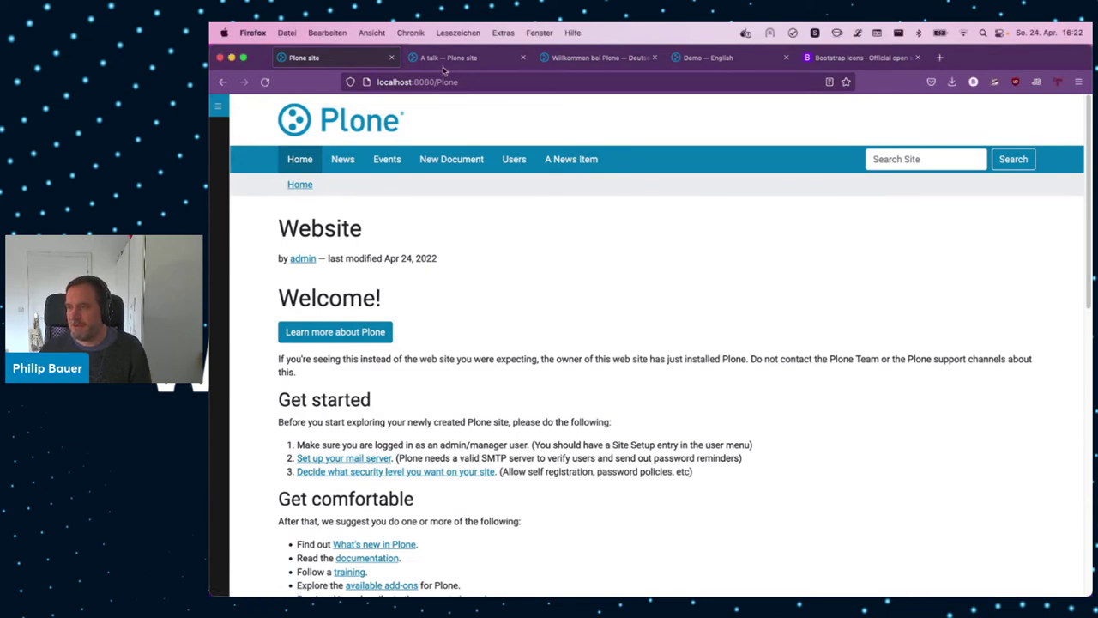
- Edit the front page and change its title from Website to 'Welcome to Plone 6 Classic'
{"action": "left_click", "coordinate": [216, 227]}
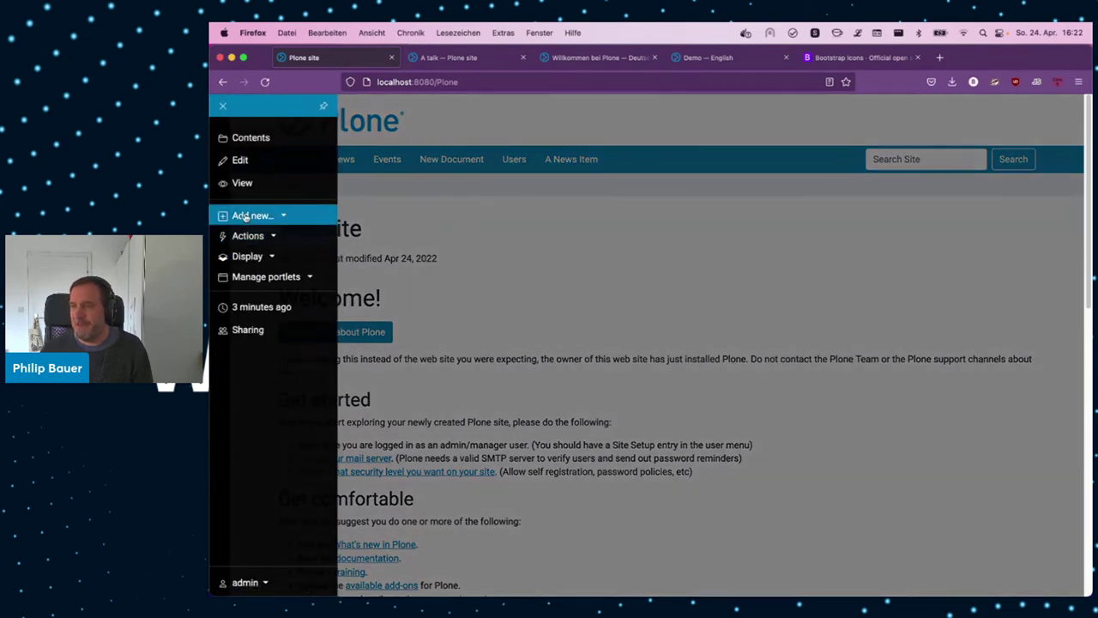
{"action": "left_click", "coordinate": [259, 164]}
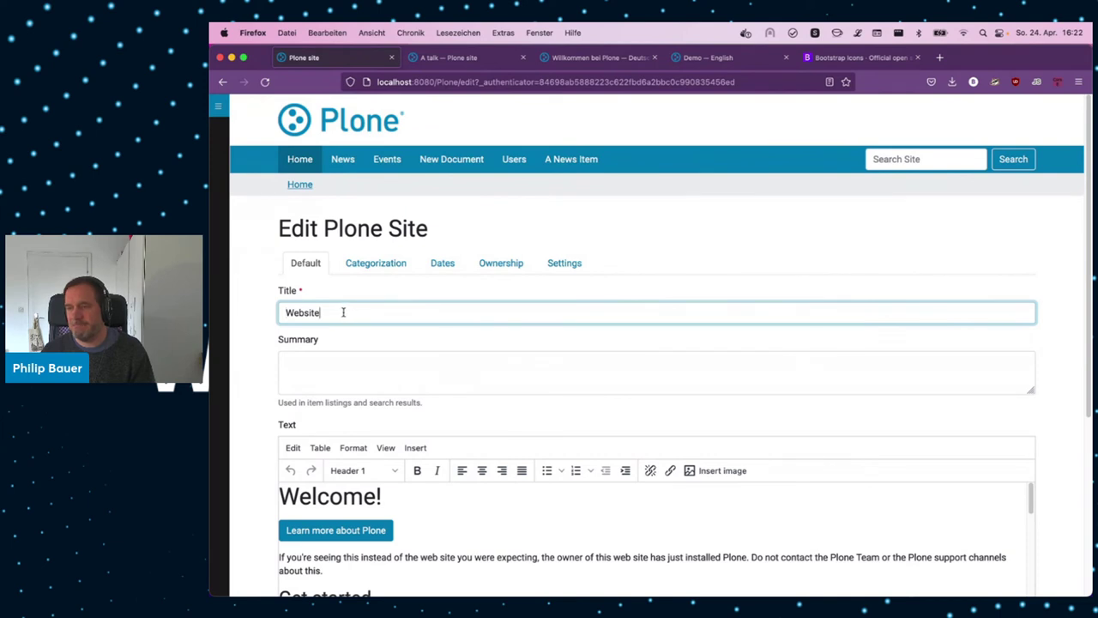
{"action": "left_click_drag", "start_coordinate": [334, 312], "coordinate": [267, 314]}
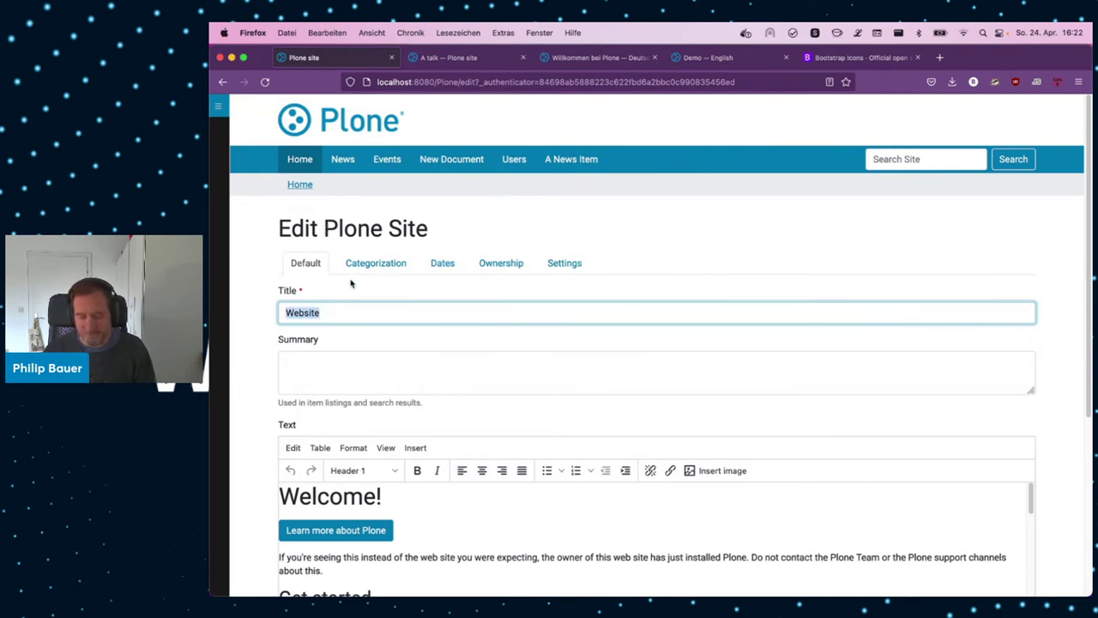
{"action": "type", "text": "Welc"}
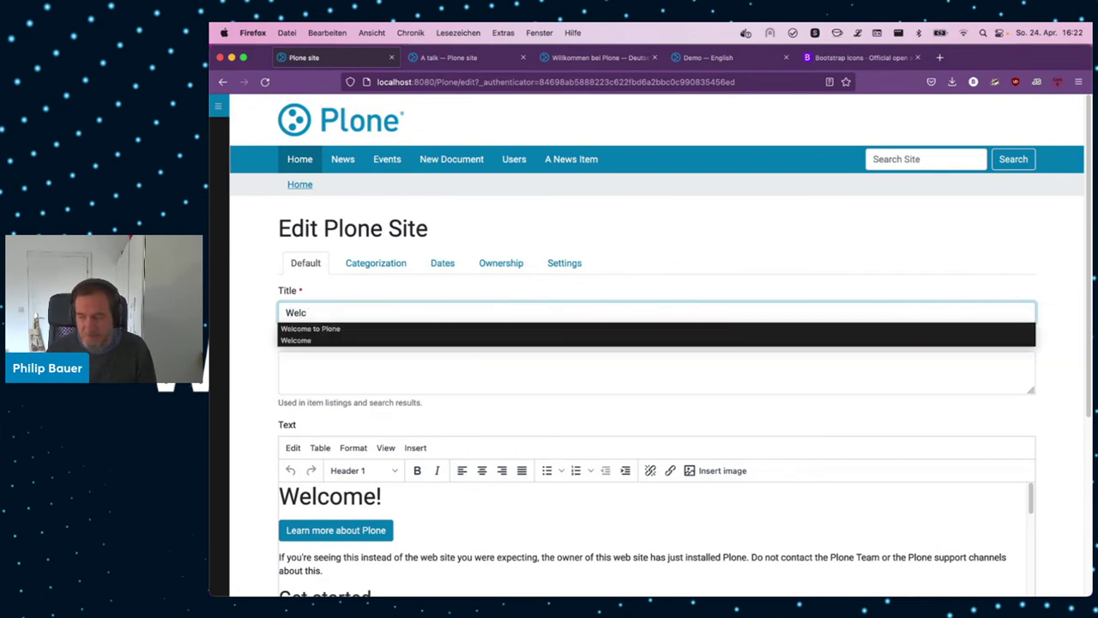
{"action": "key", "text": "BackSpace"}
{"action": "type", "text": "come t"}
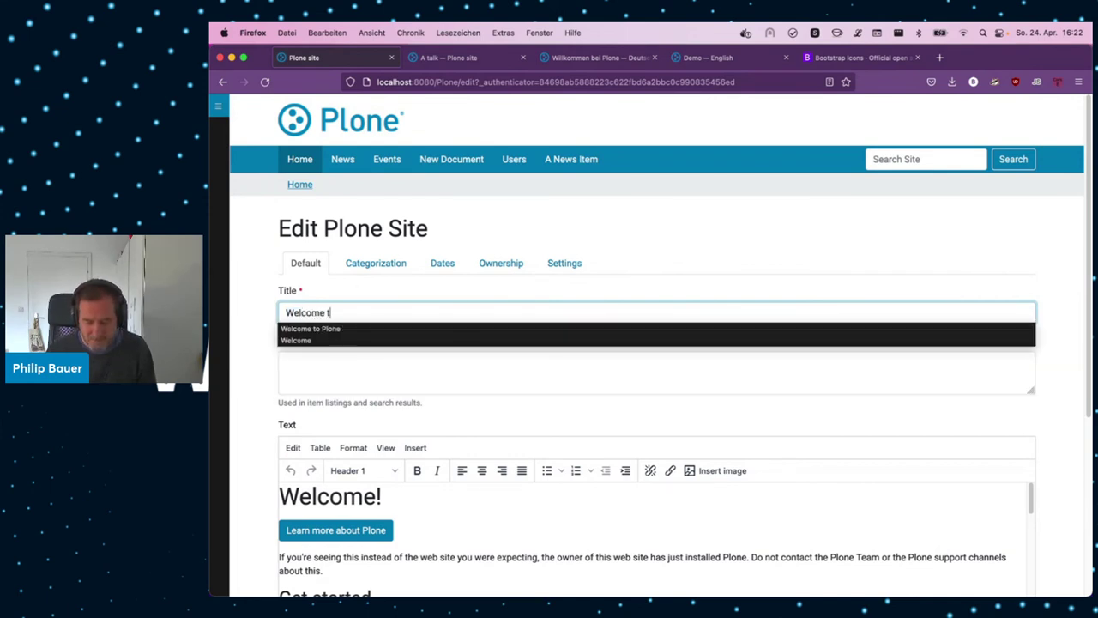
{"action": "type", "text": "o PLpoen 6 Class"}
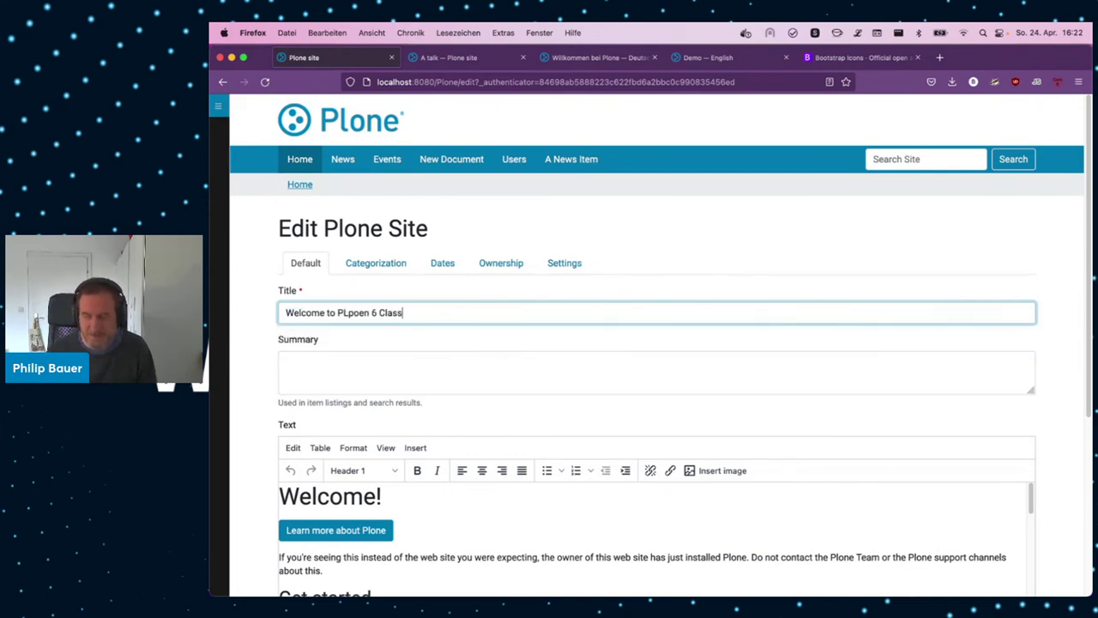
{"action": "type", "text": "ic"}
{"action": "key", "text": "alt+Left"}
{"action": "key", "text": "alt+Left"}
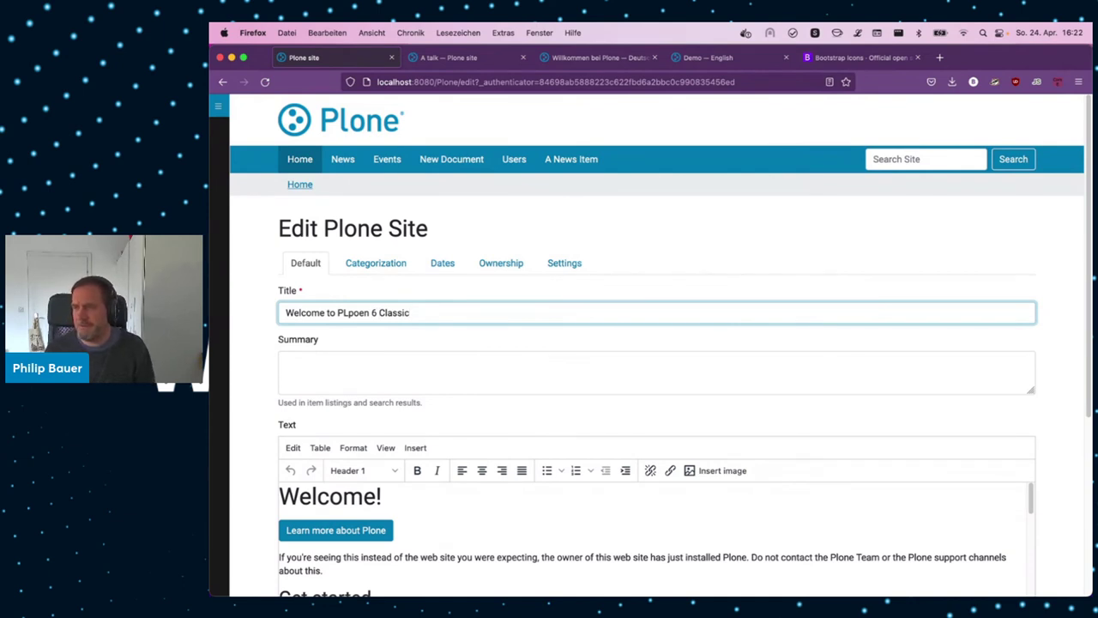
{"action": "key", "text": "Left"}
{"action": "key", "text": "Left"}
{"action": "key", "text": "Left"}
{"action": "key", "text": "Left"}
{"action": "key", "text": "BackSpace"}
{"action": "key", "text": "BackSpace"}
{"action": "type", "text": "lone"}
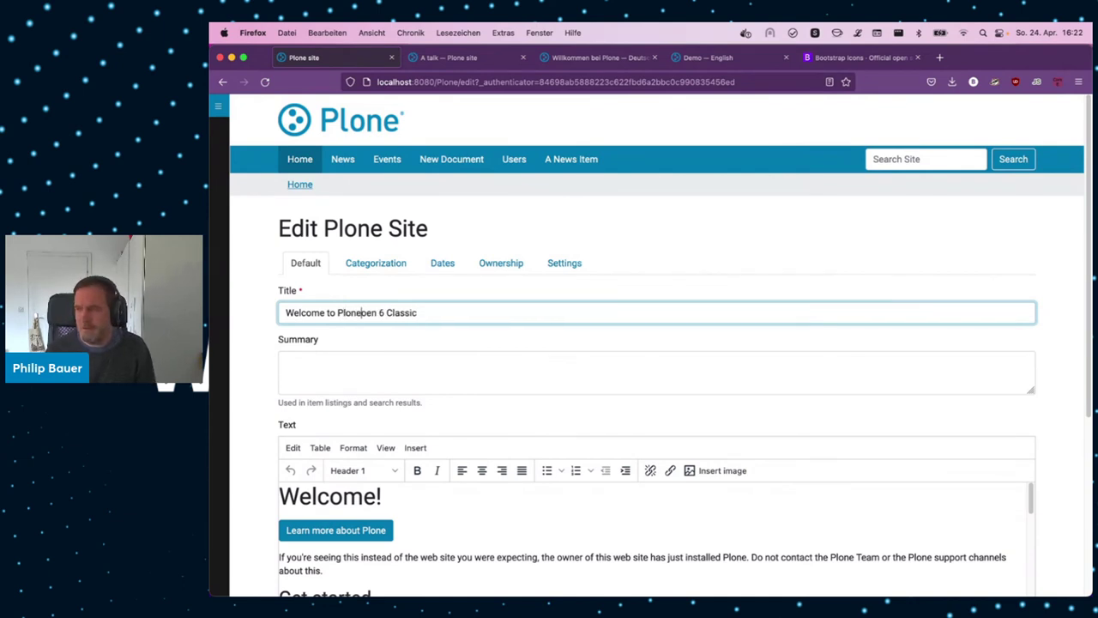
{"action": "key", "text": "shift+alt+Right"}
{"action": "key", "text": "Delete"}
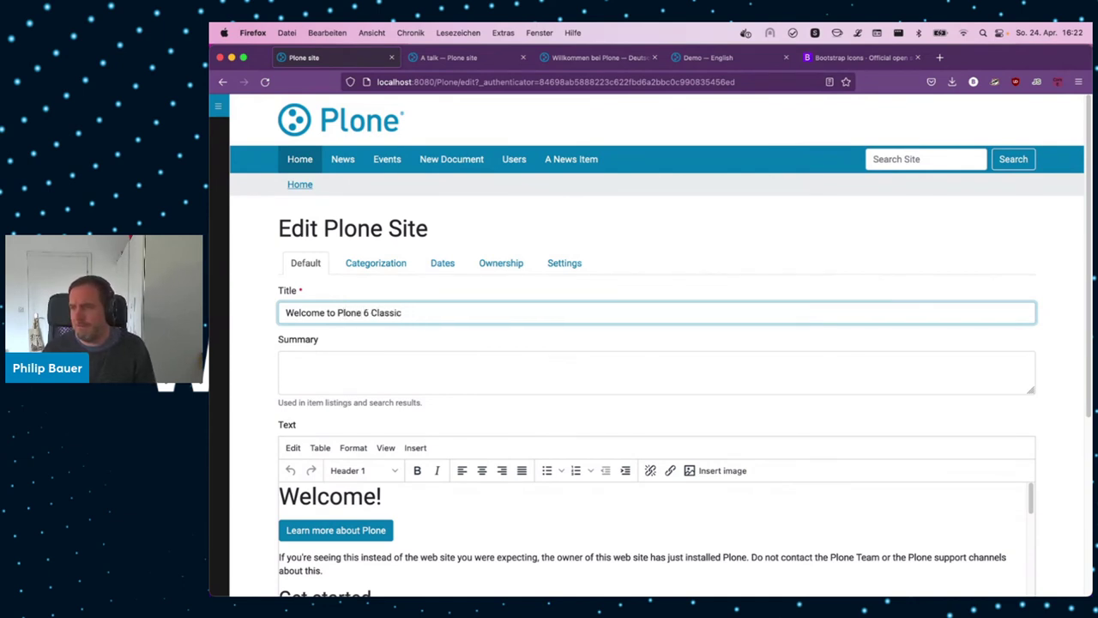
- Set summary 'foo', replace the body with generated lorem ipsum paragraphs, and save
{"action": "left_click", "coordinate": [328, 368]}
{"action": "type", "text": "foo"}
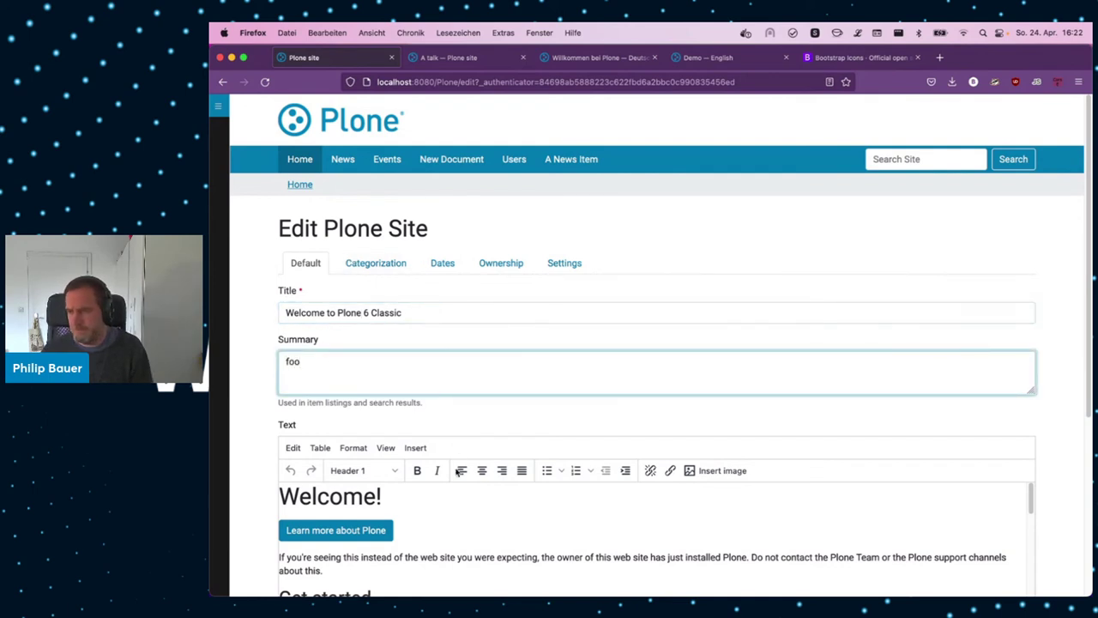
{"action": "left_click_drag", "start_coordinate": [383, 498], "coordinate": [279, 507]}
{"action": "key", "text": "BackSpace"}
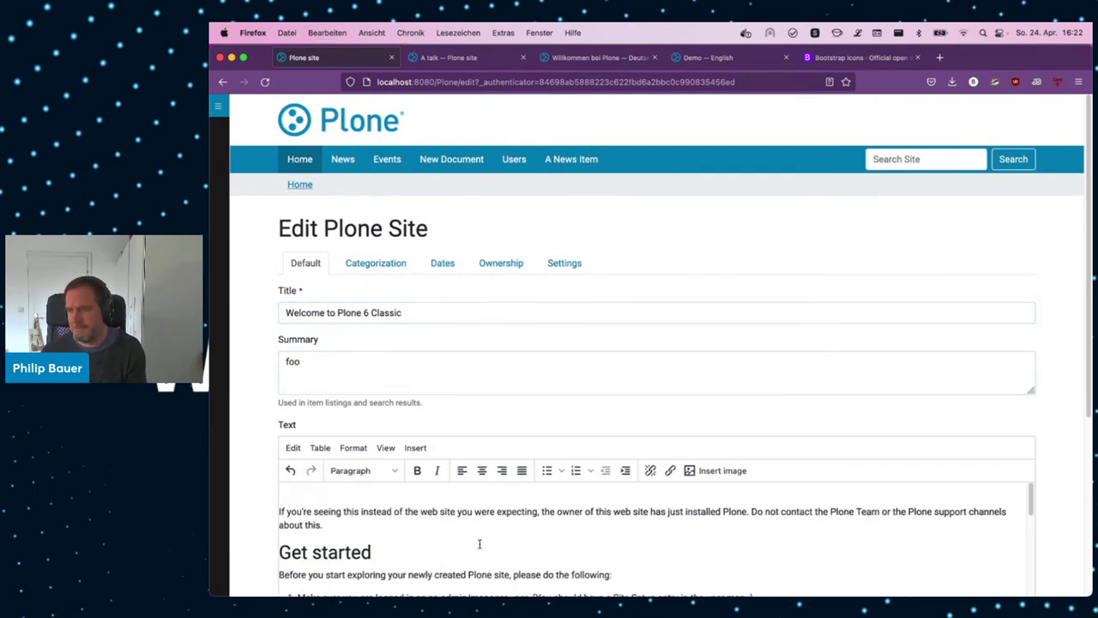
{"action": "scroll", "coordinate": [443, 536], "scroll_direction": "down", "scroll_amount": 5}
{"action": "key", "text": "super+a"}
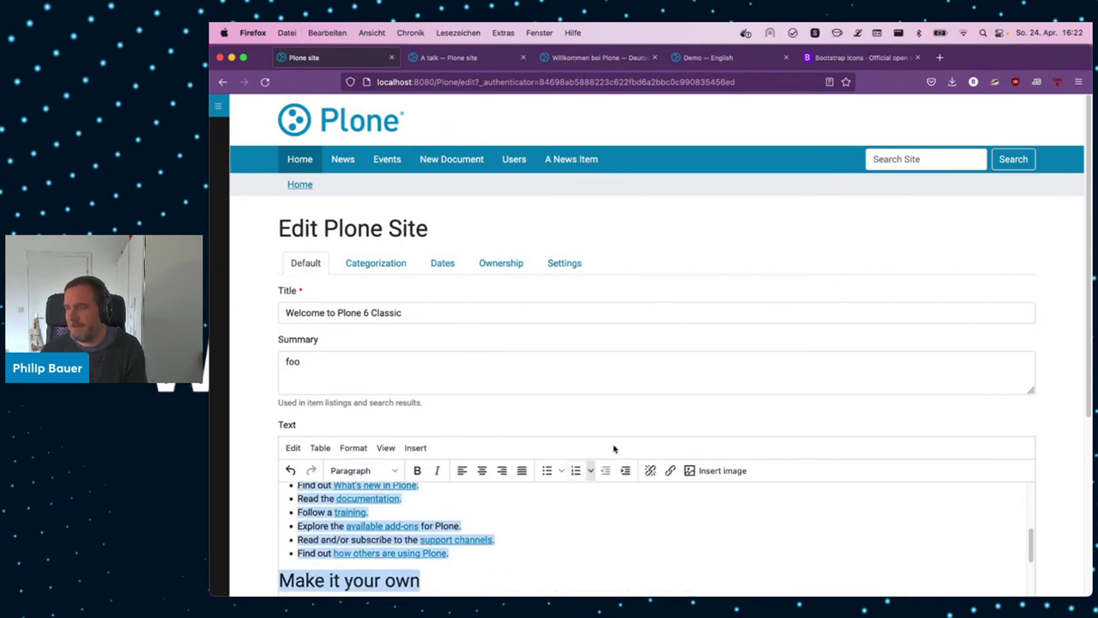
{"action": "key", "text": "BackSpace"}
{"action": "left_click", "coordinate": [858, 33]}
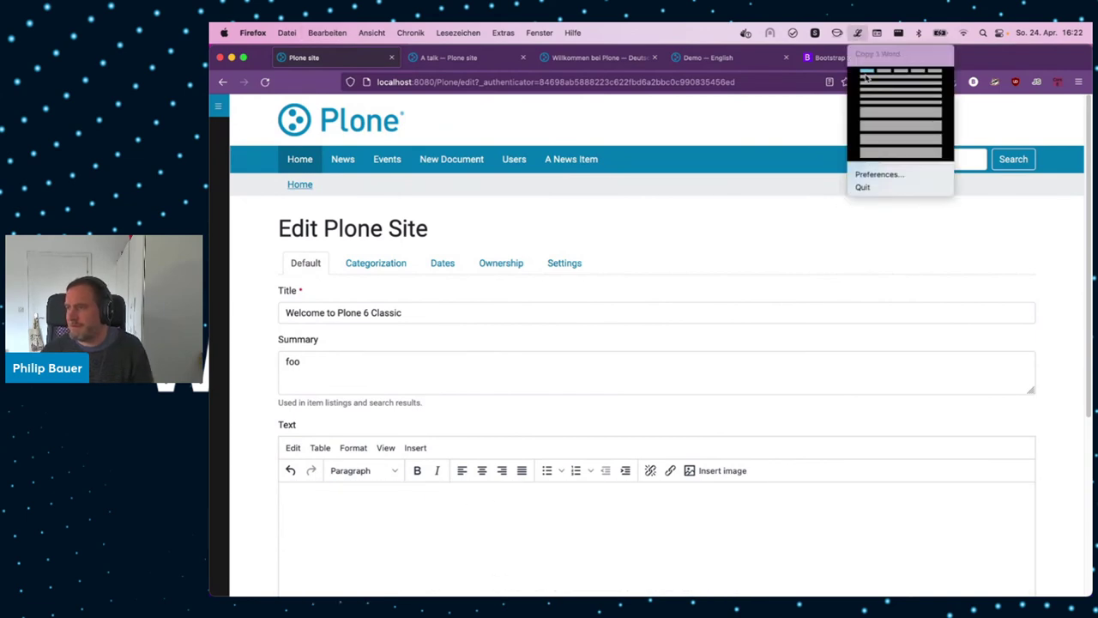
{"action": "left_click", "coordinate": [883, 129]}
{"action": "scroll", "coordinate": [299, 485], "scroll_direction": "down", "scroll_amount": 5}
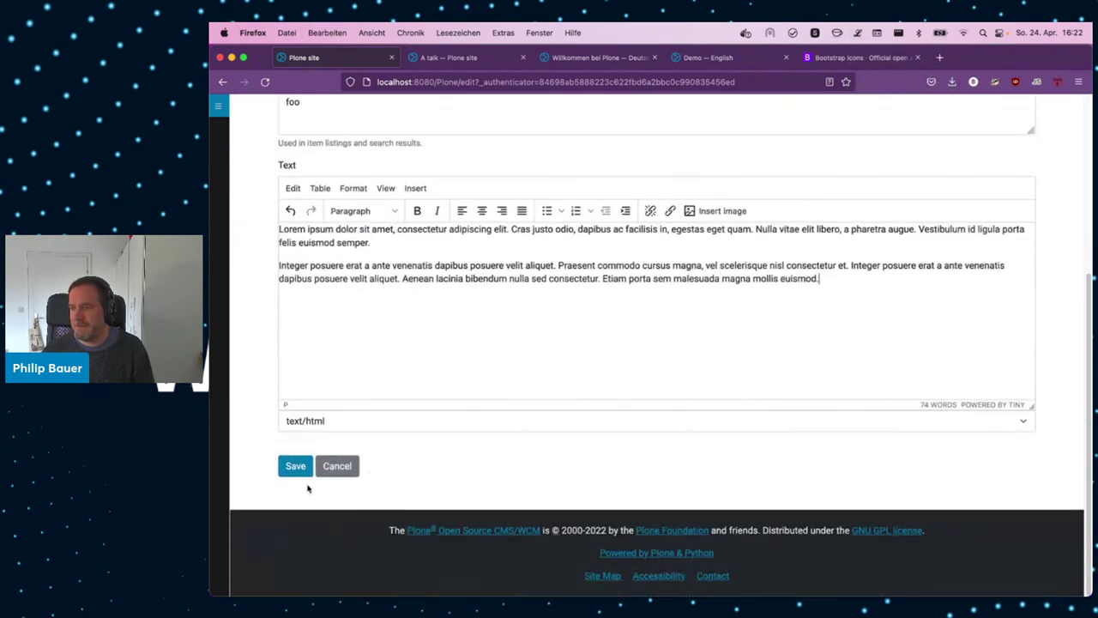
{"action": "left_click", "coordinate": [294, 464]}
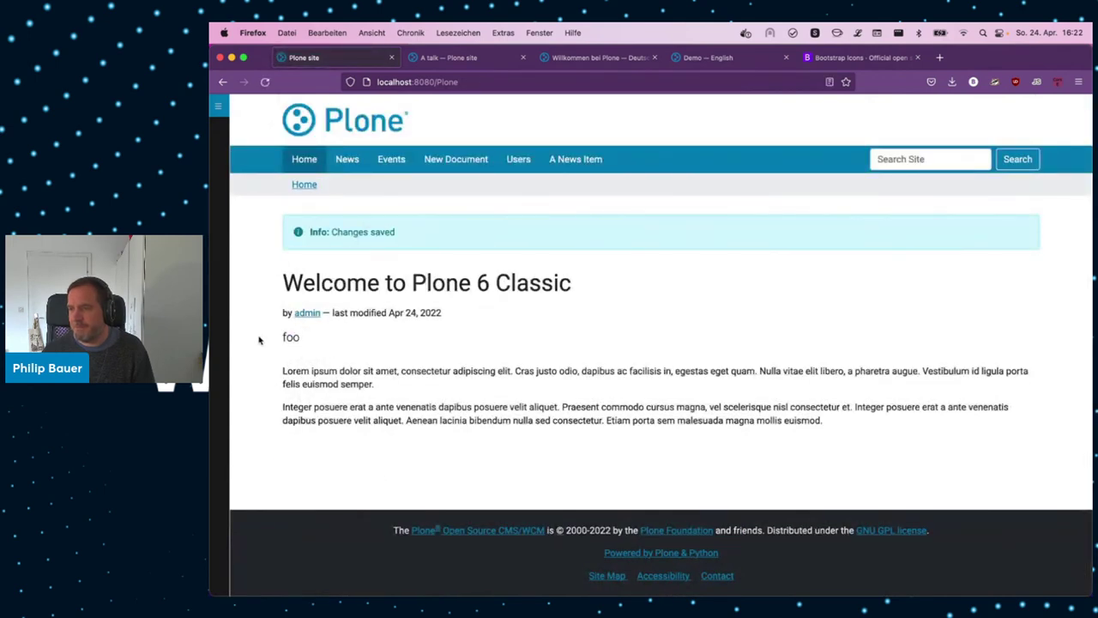
{"action": "left_click", "coordinate": [220, 279]}
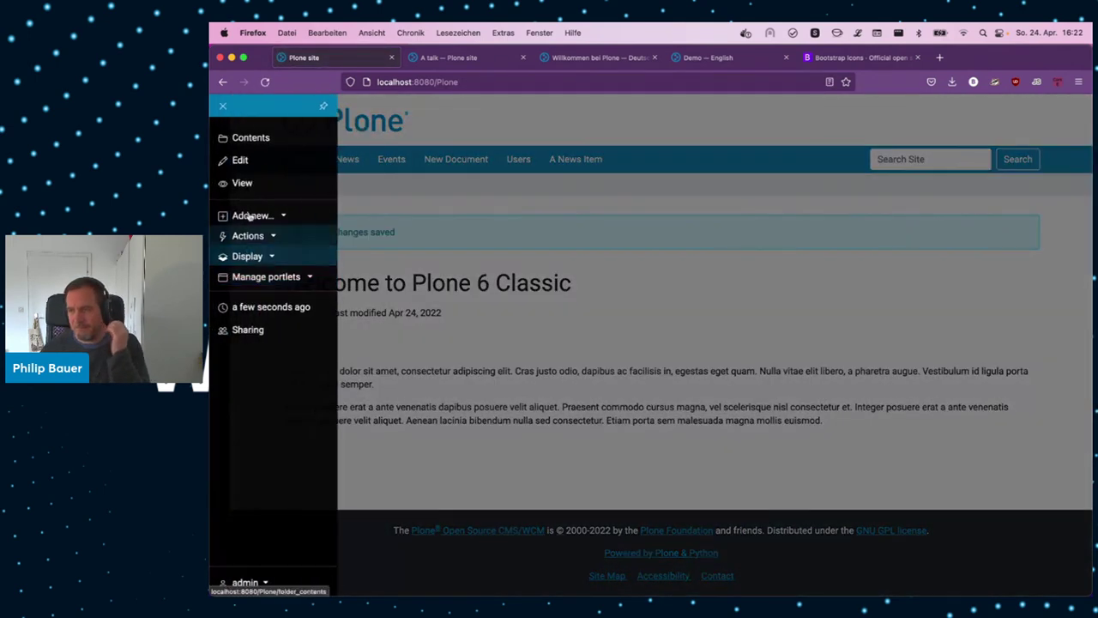
{"action": "left_click", "coordinate": [238, 140]}
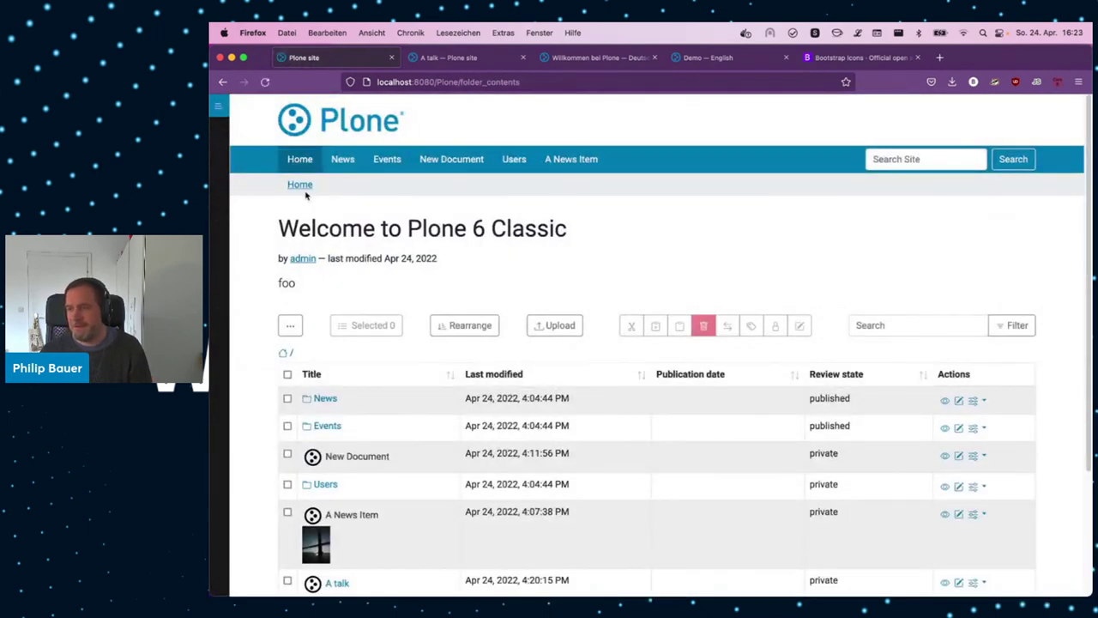
{"action": "left_click", "coordinate": [332, 130]}
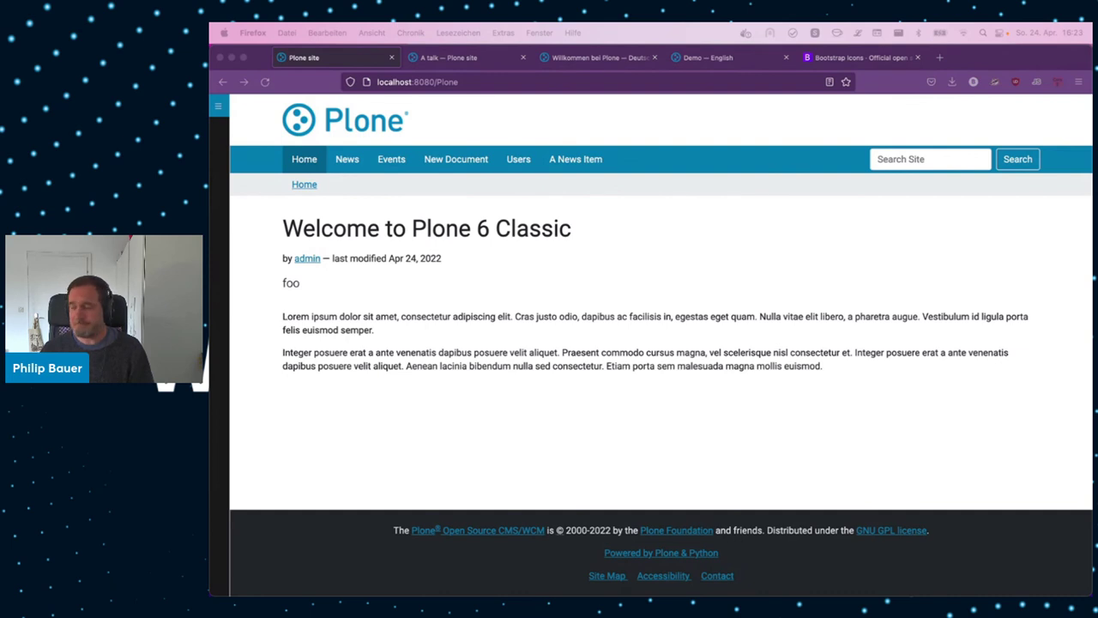
{"action": "left_click", "coordinate": [326, 127]}
{"action": "left_click", "coordinate": [326, 127]}
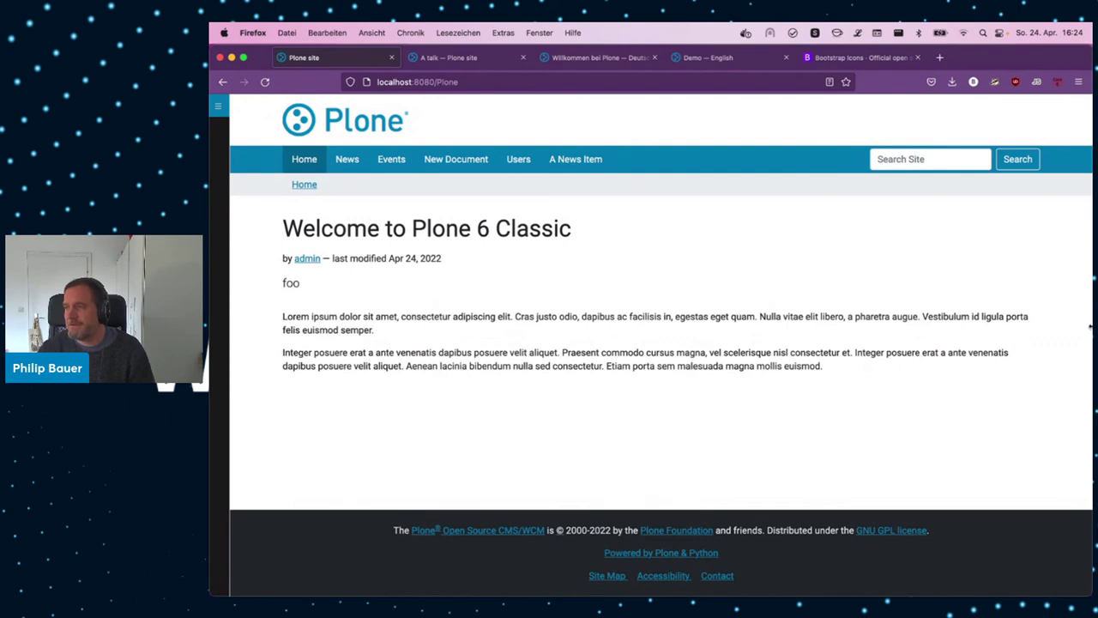
{"action": "mouse_move", "coordinate": [1089, 326]}
{"action": "left_mouse_down"}
{"action": "mouse_move", "coordinate": [473, 327]}
{"action": "mouse_move", "coordinate": [1093, 326]}
{"action": "left_mouse_up"}
{"action": "left_click", "coordinate": [930, 159]}
{"action": "left_click", "coordinate": [516, 184]}
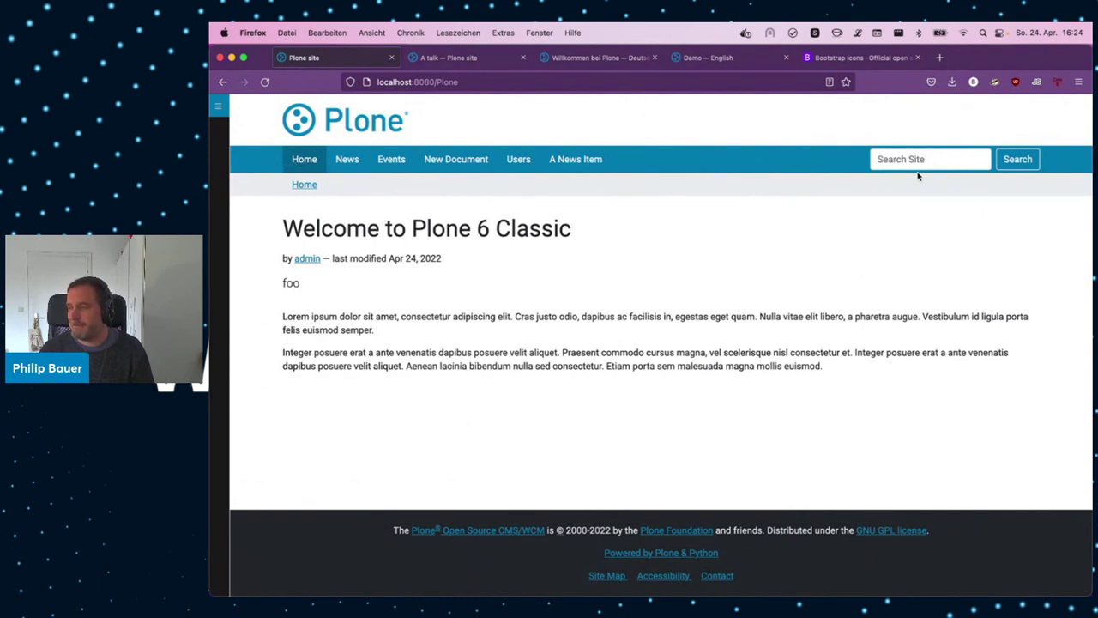